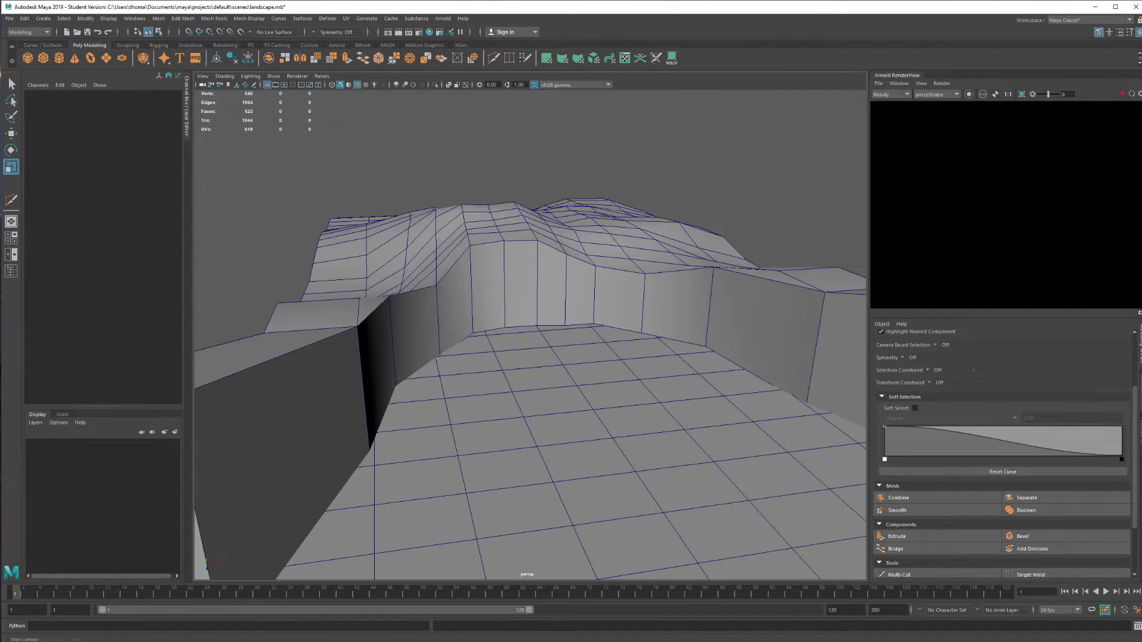
click(43, 18)
click(173, 73)
right_click(539, 320)
click(135, 18)
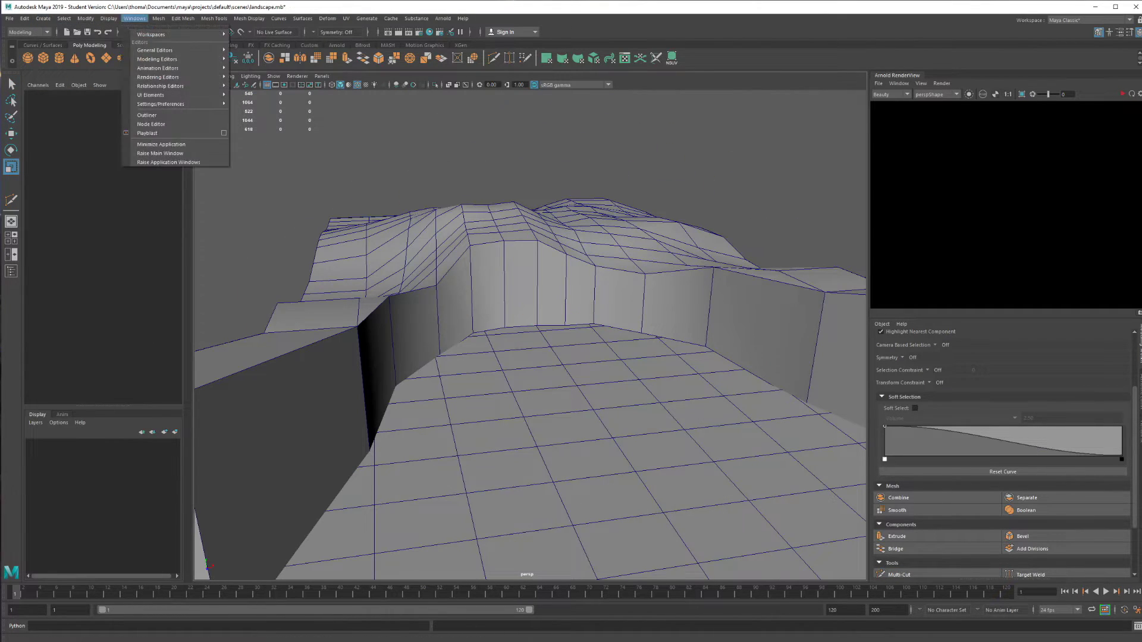
key(Escape)
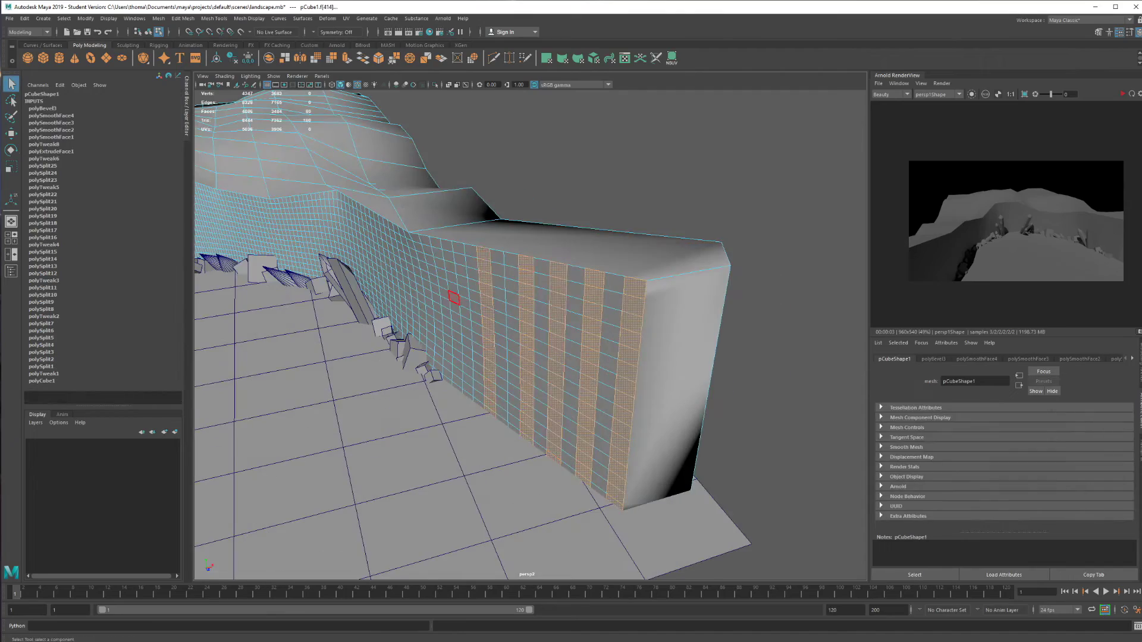
- Add alternating vertical face strips along the cliff's inner wall to the selection, continuing around the curved end
shift+click(454, 298)
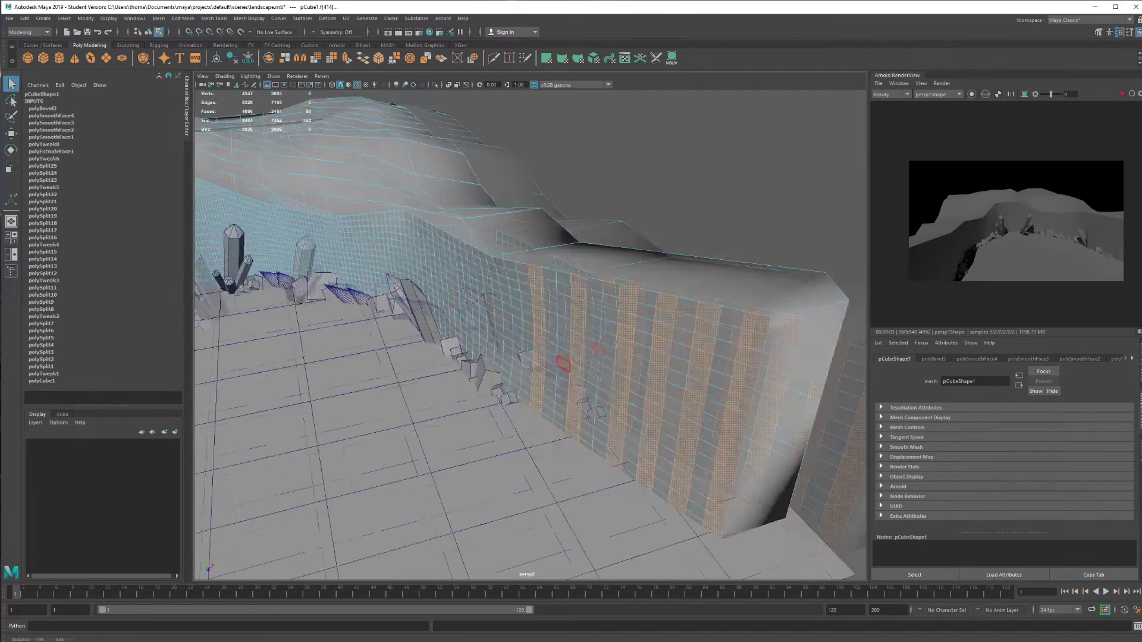
shift+click(527, 250)
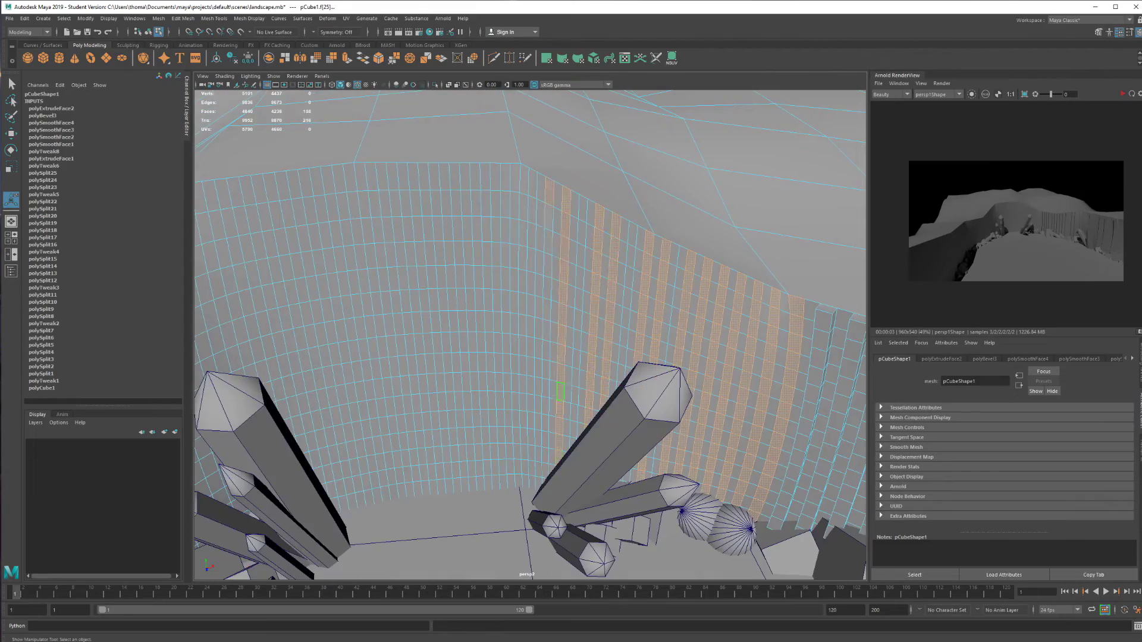
shift+click(609, 171)
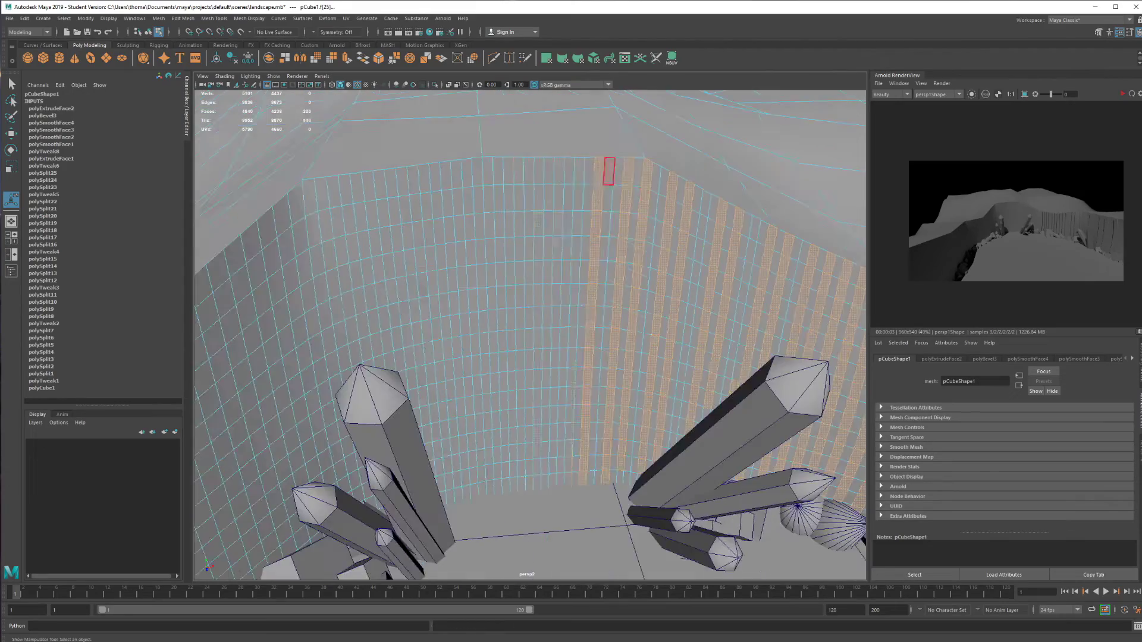
shift+double_click(551, 490)
shift+double_click(586, 438)
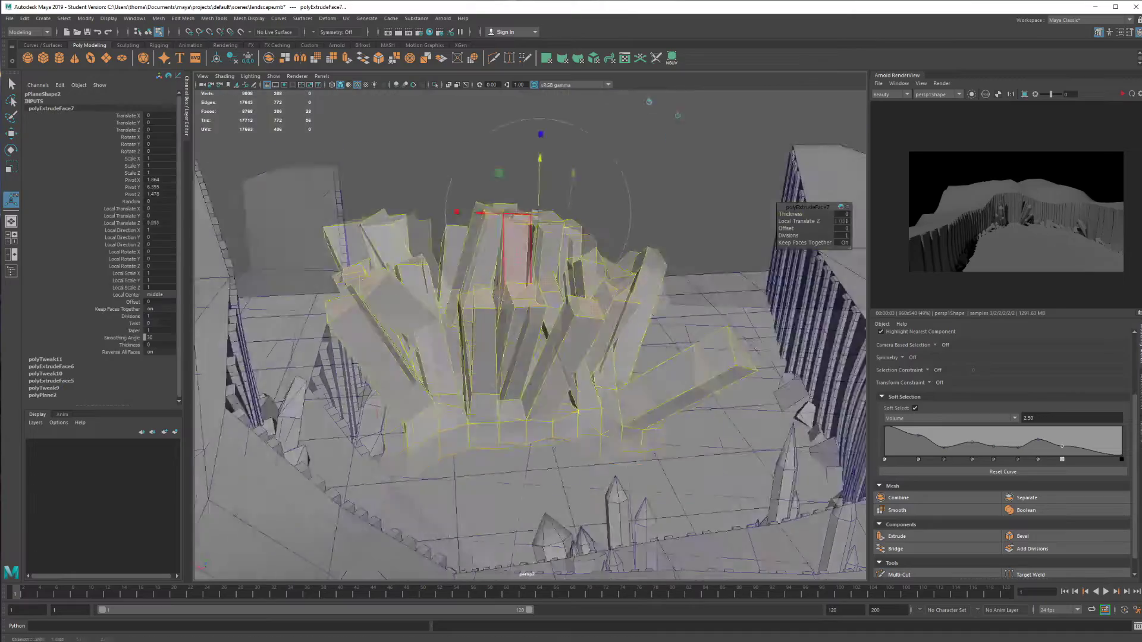
- Adjust the crystal cluster's faces and rotate the terrain's soft-selected back edge using a 5.00 Volume falloff
right_click(510, 291)
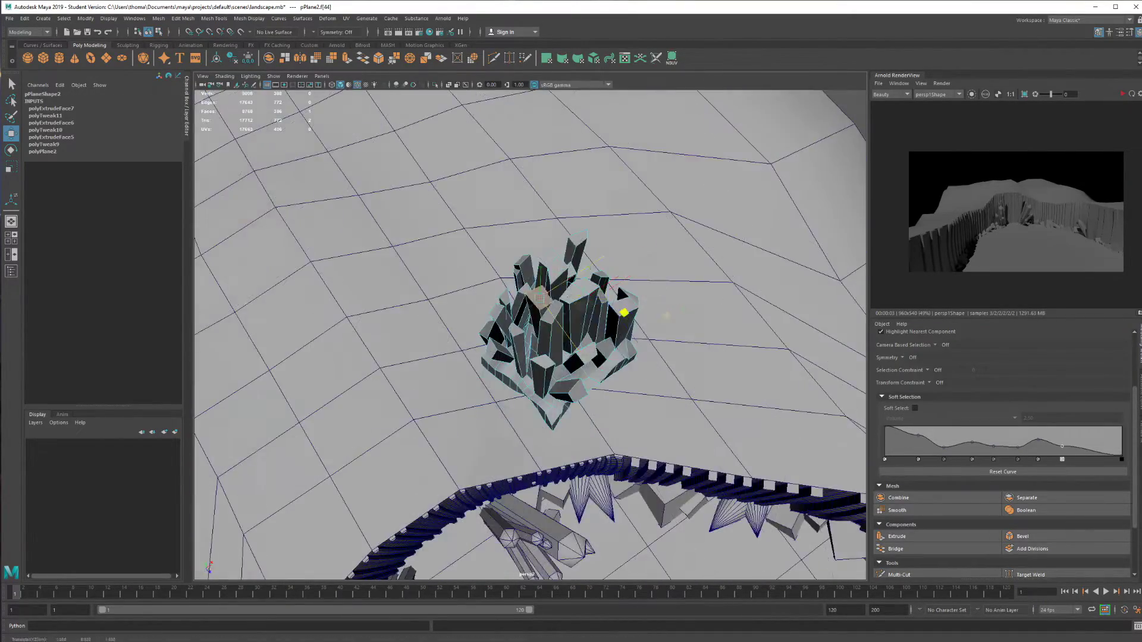
right_click(594, 300)
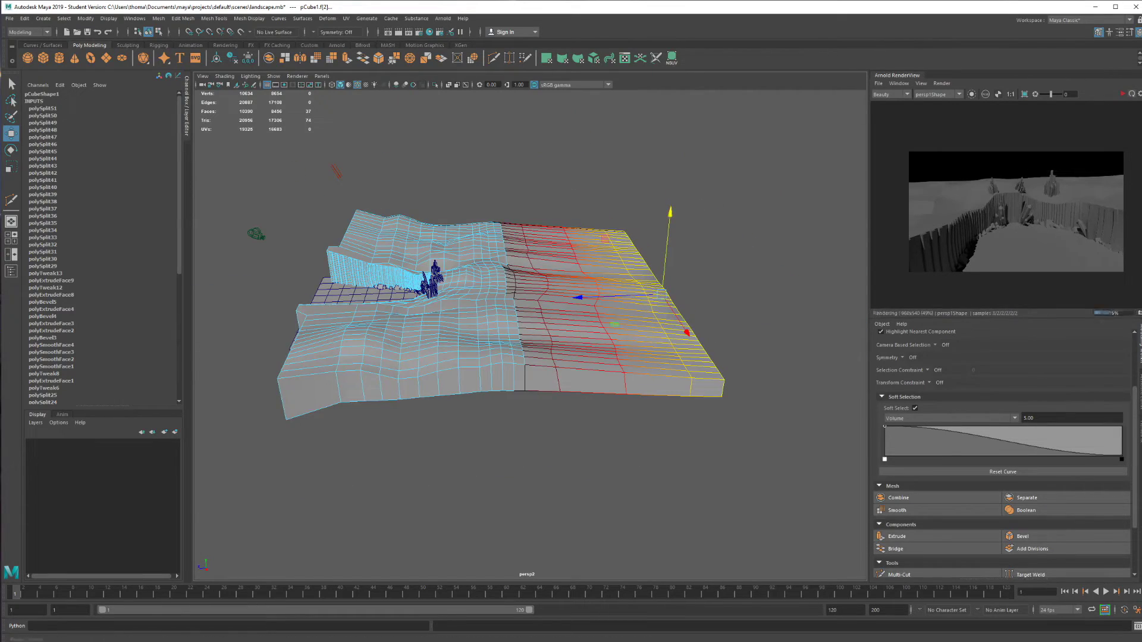
key(e)
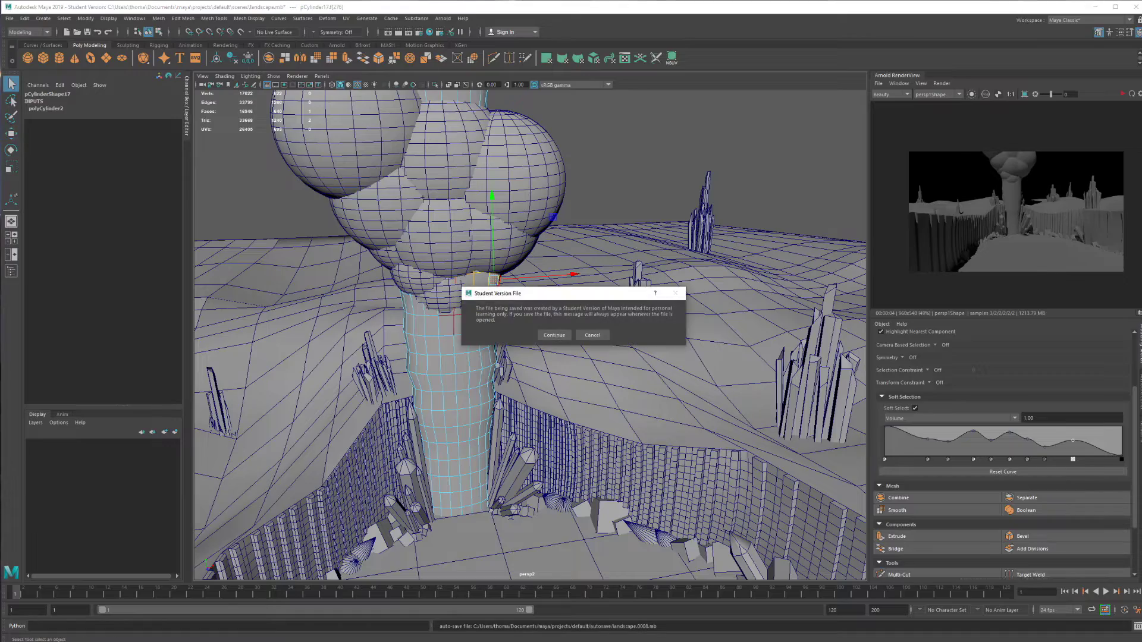
- Duplicate a small sphere where the trunk meets the sphere cluster and move the copy to build up the join
click(469, 288)
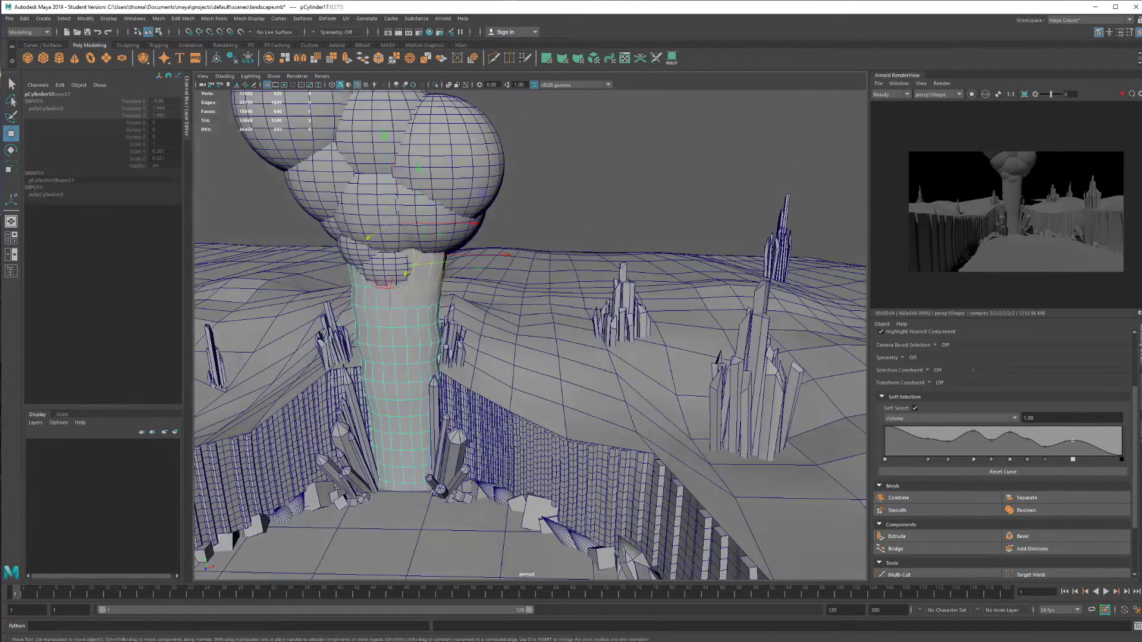
click(450, 298)
key(ctrl+d)
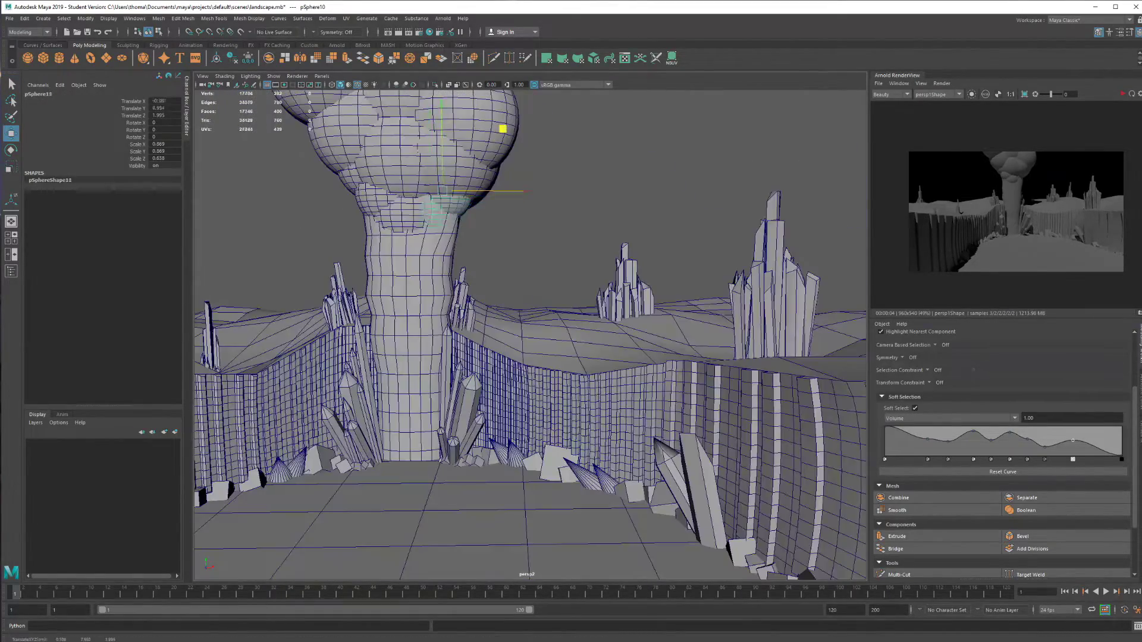
key(ctrl+d)
drag(475, 232, 473, 253)
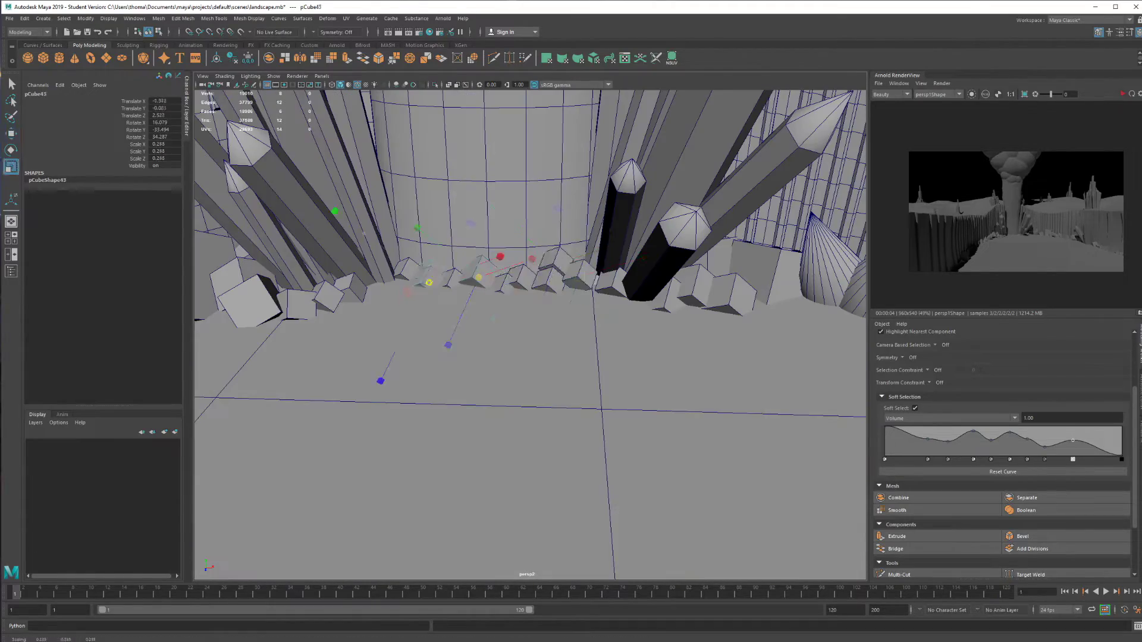
- Rotate, move and scale the small cube rocks near the trunk and wall, and position the wedge block on the floor
key(e)
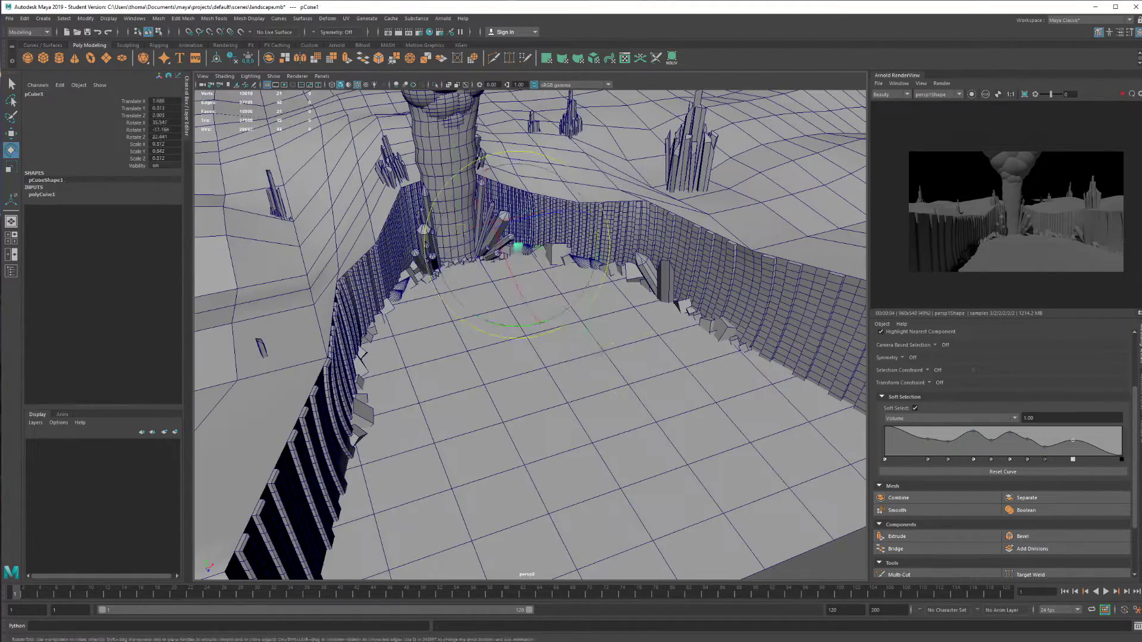
key(w)
key(r)
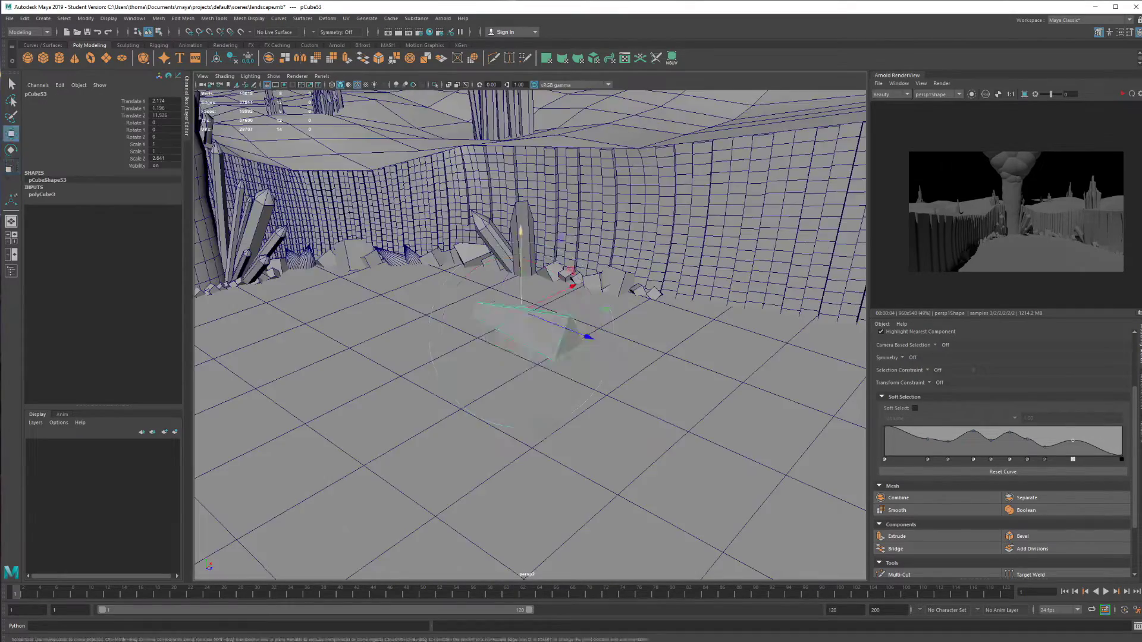
key(w)
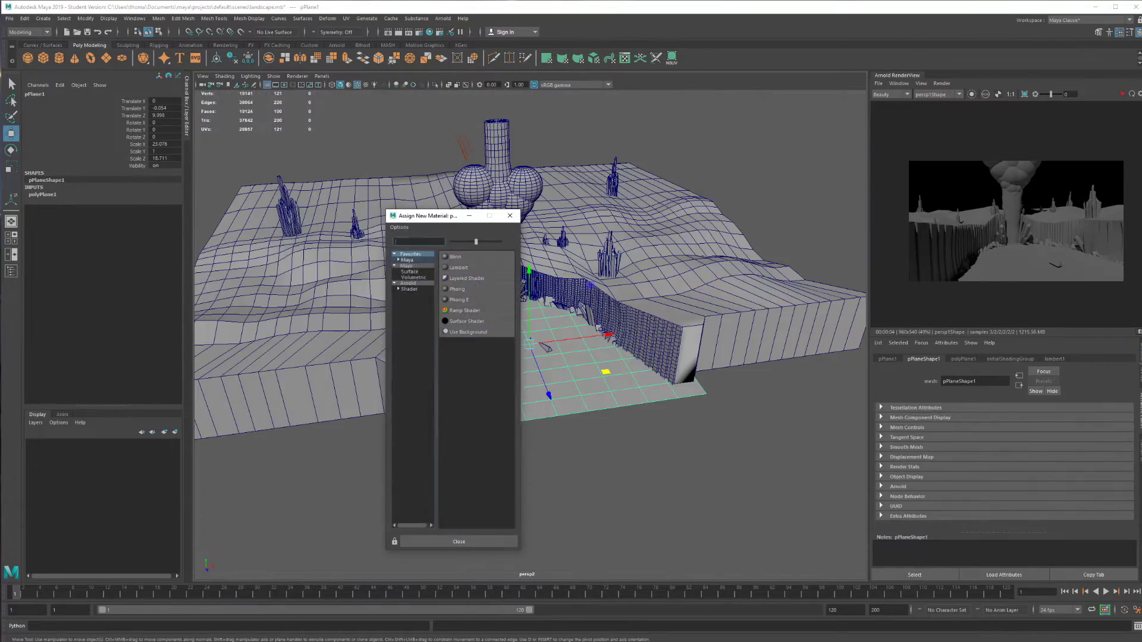
- Assign a new Phong material to the floor plane, adjust its shading strength and refresh the Arnold render
click(406, 272)
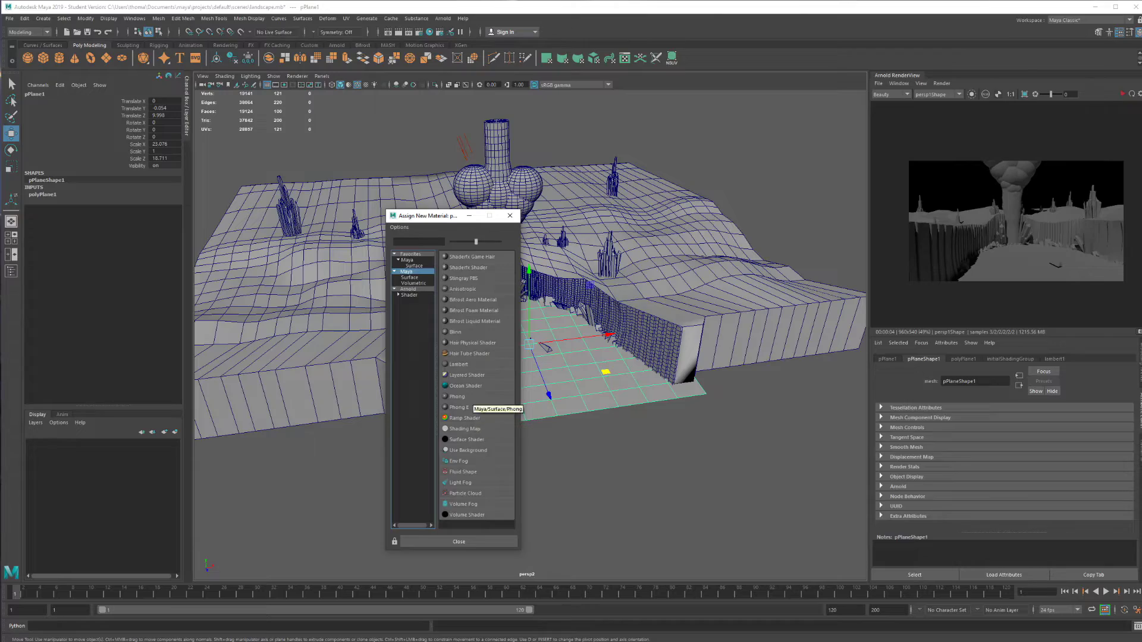
click(470, 396)
scroll(1005, 488, down, 3)
drag(1044, 495, 1094, 495)
click(1130, 94)
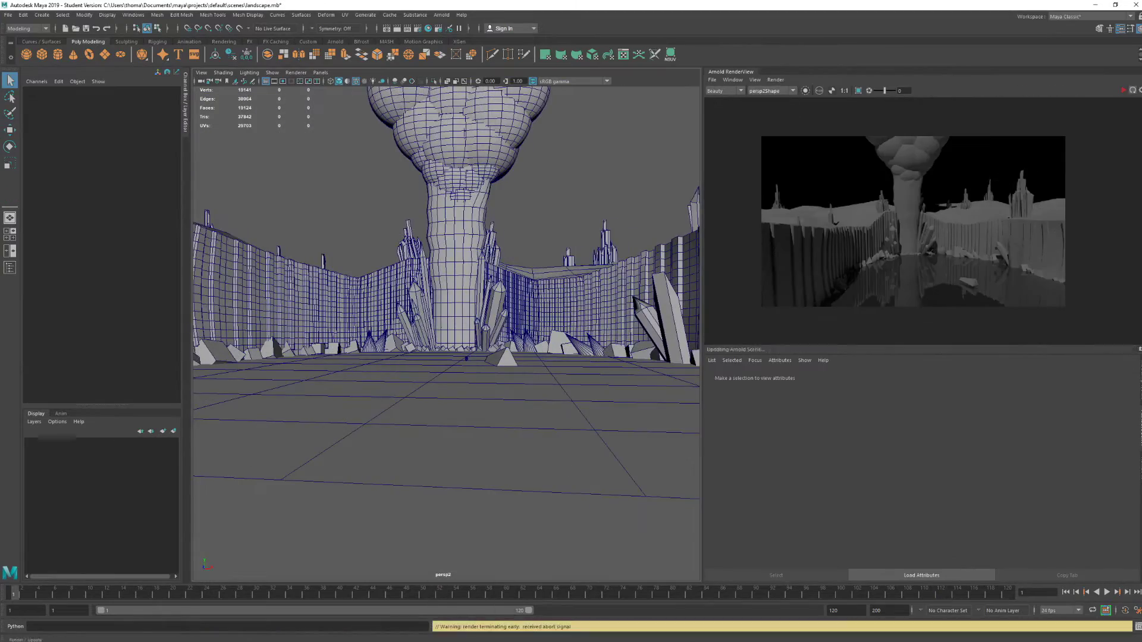
- Reframe the low shot toward the trunk and choose another camera for the Arnold render
mouse_move(461, 333)
mouse_down()
mouse_move(452, 357)
mouse_move(466, 310)
mouse_move(452, 357)
mouse_move(461, 321)
mouse_up()
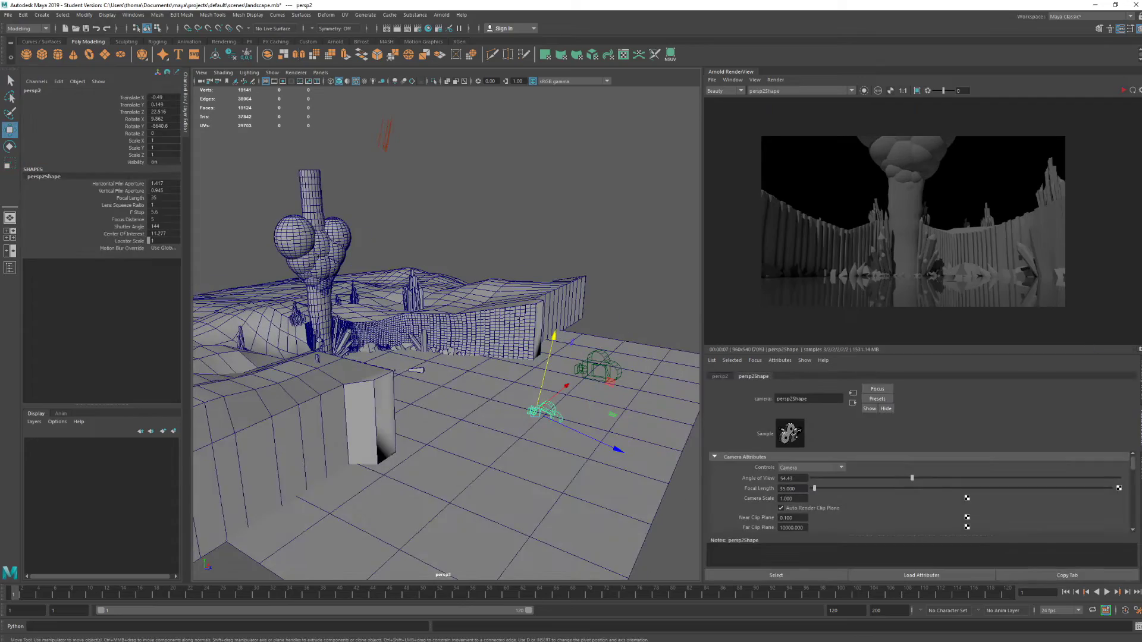
click(771, 91)
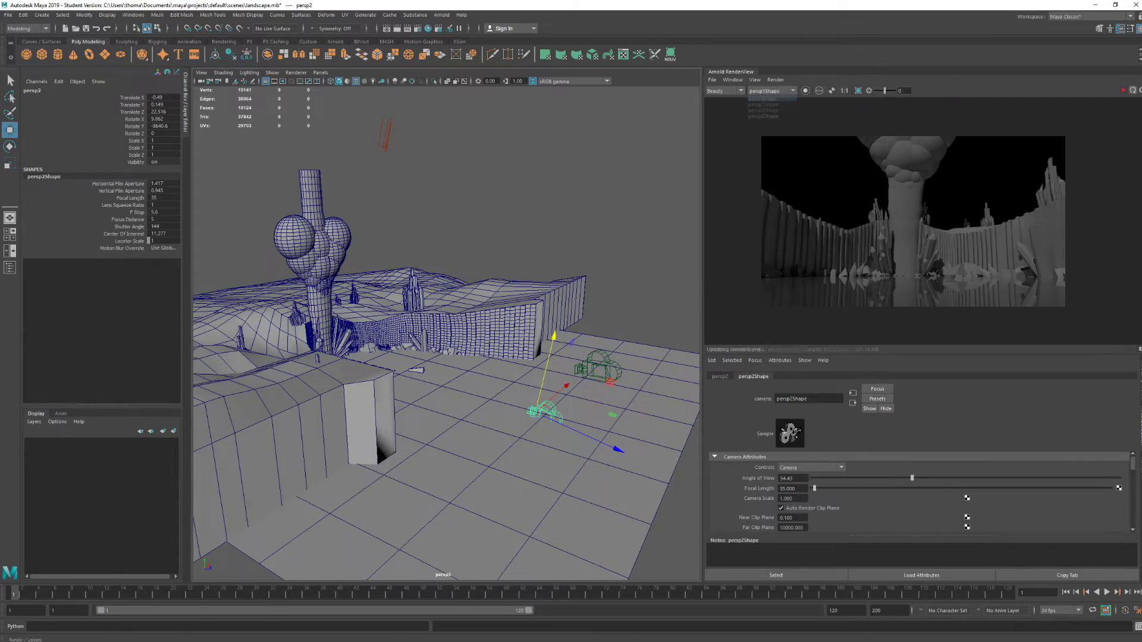
click(762, 99)
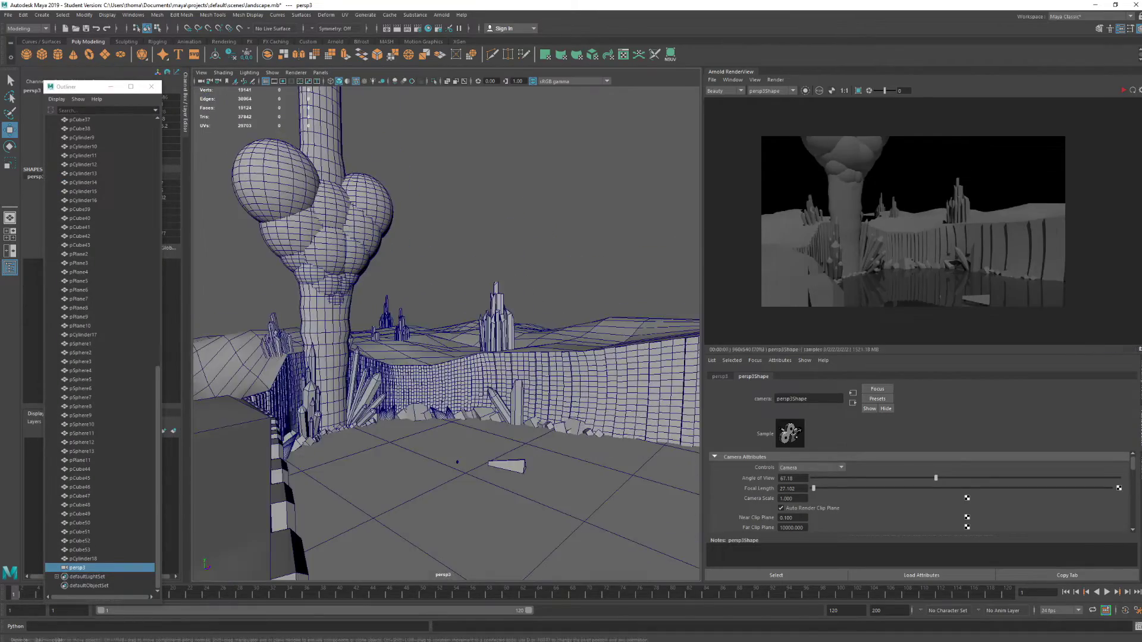
- Select pCube53 and pCylinder18 in the Outliner, and go through the crystals' Phong material attributes
click(79, 549)
ctrl+click(82, 558)
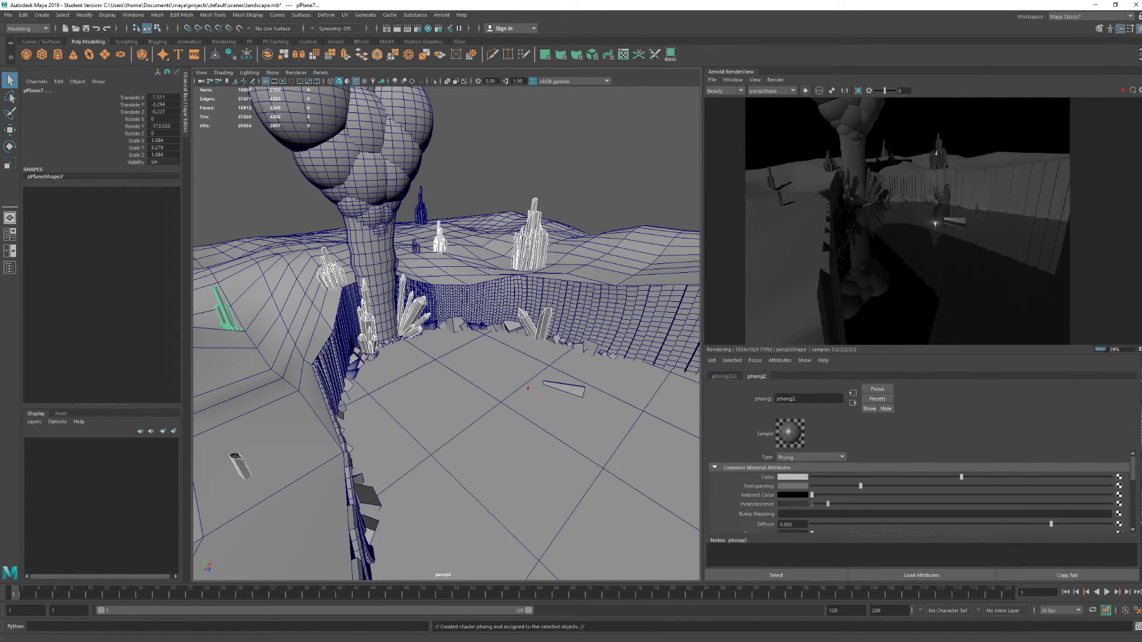
scroll(919, 491, down, 4)
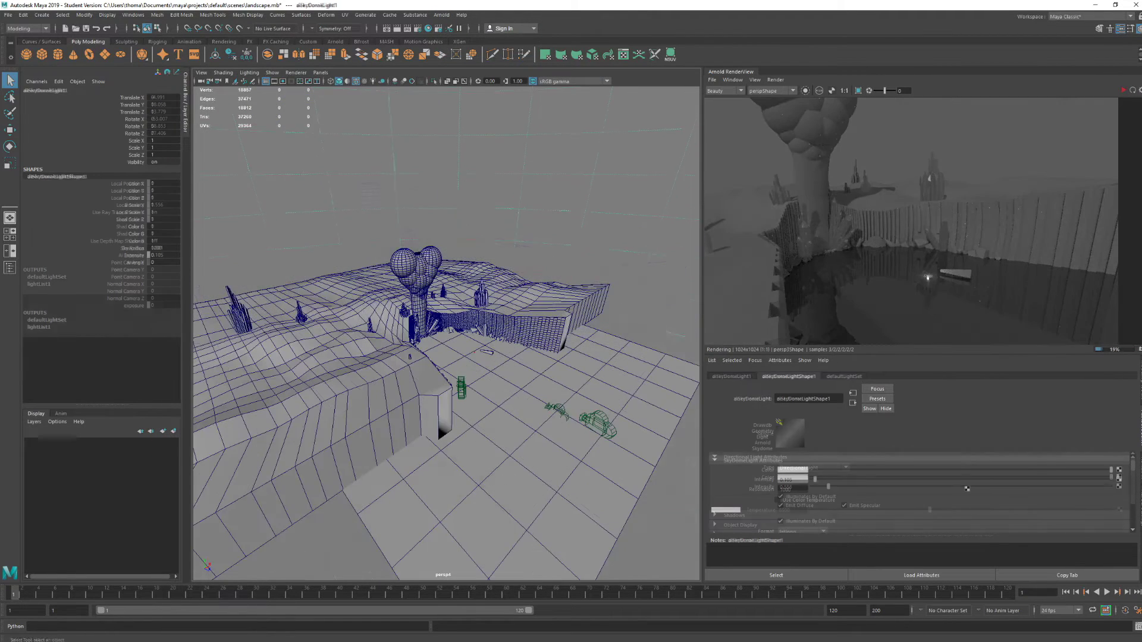
- Restore the sky dome light selection after undoing, then scale the dome and delete it
key(ctrl+z)
key(ctrl+z)
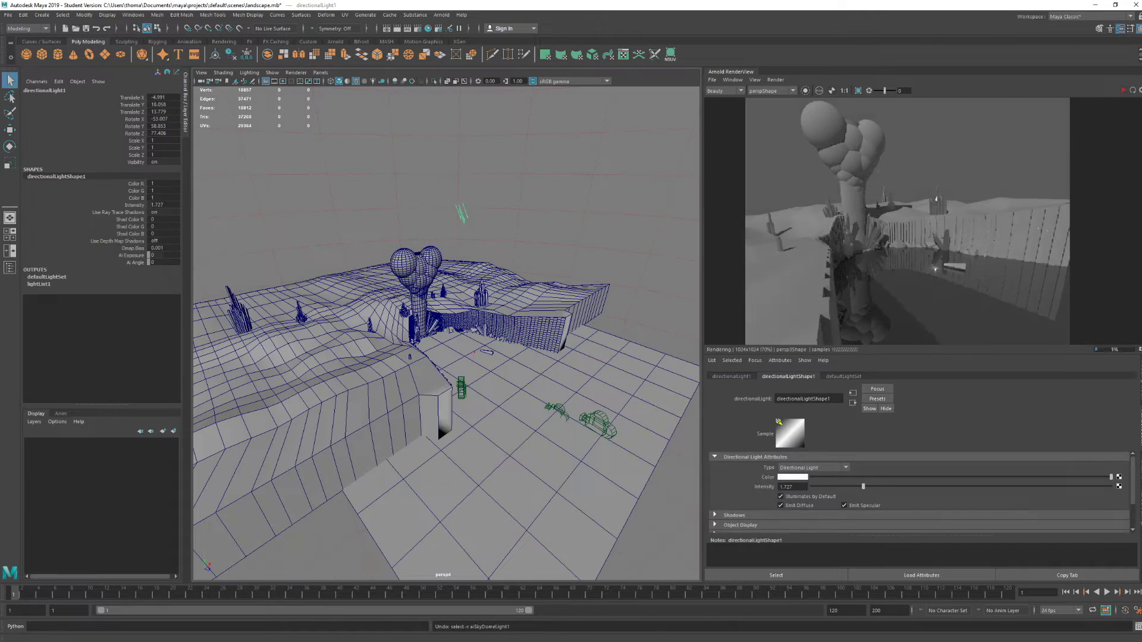
key(shift+z)
key(r)
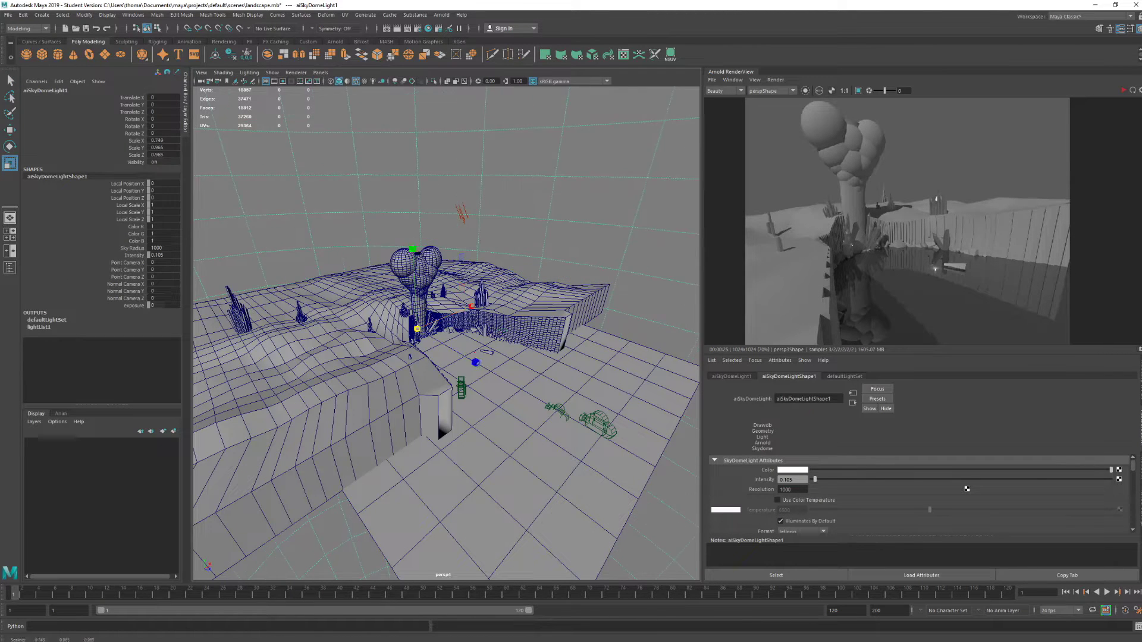
key(Delete)
click(441, 15)
mouse_move(476, 60)
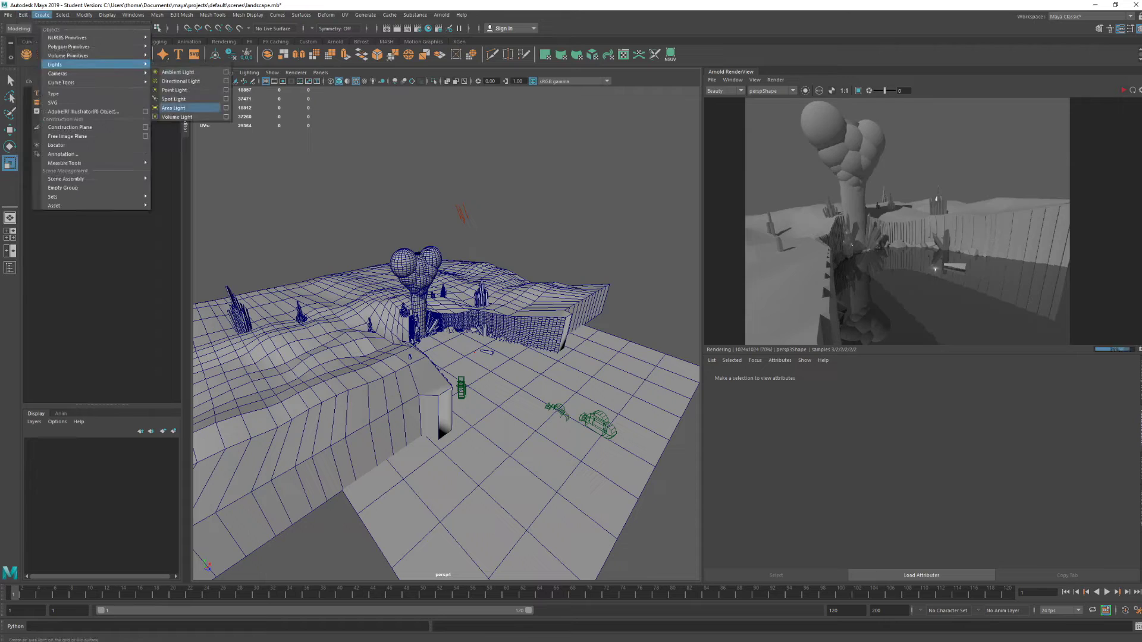
click(35, 31)
key(Delete)
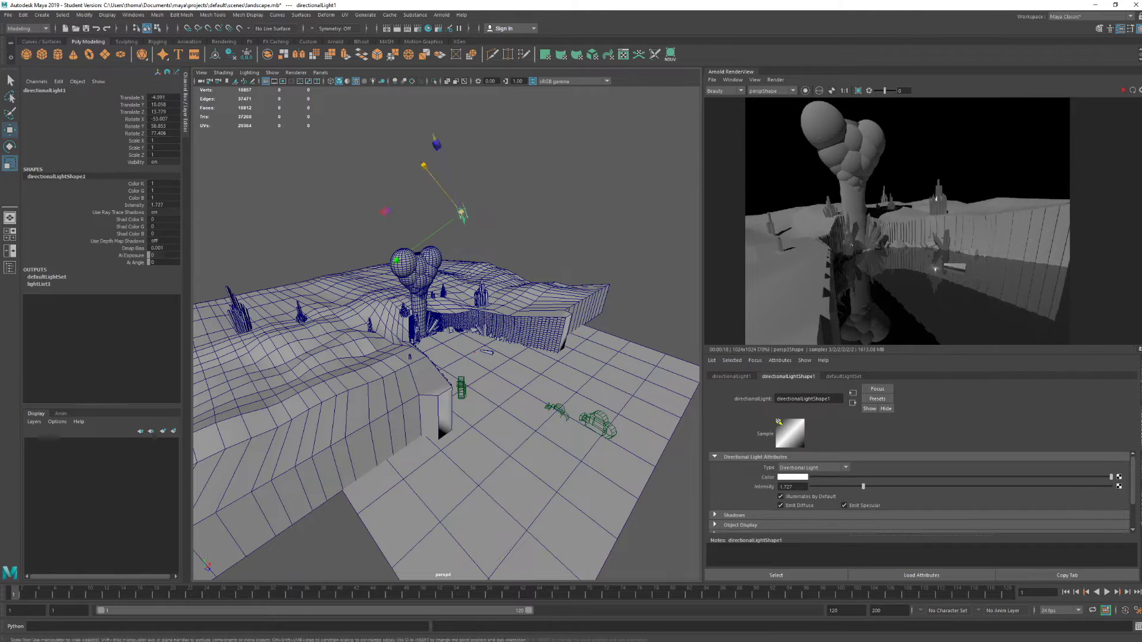
- Prepare to rotate the directional light and turn on its depth map shadows
key(e)
click(809, 494)
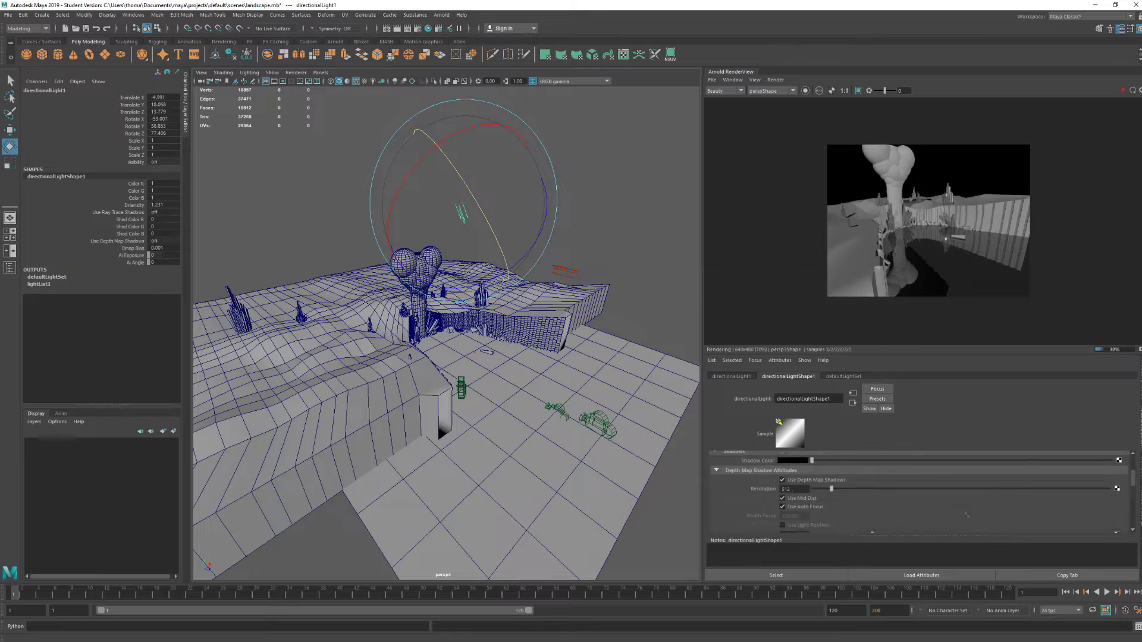
scroll(967, 515, up, 3)
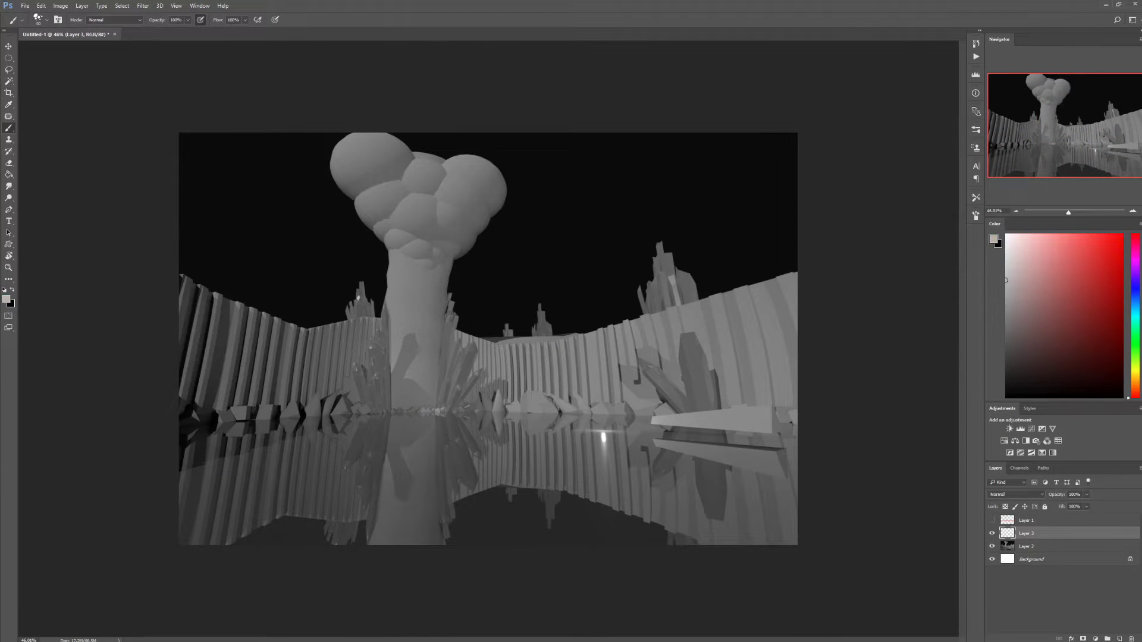
- Paint pale highlights along the boat and its reflection, adding a new layer and choosing another brush preset
drag(651, 420, 773, 419)
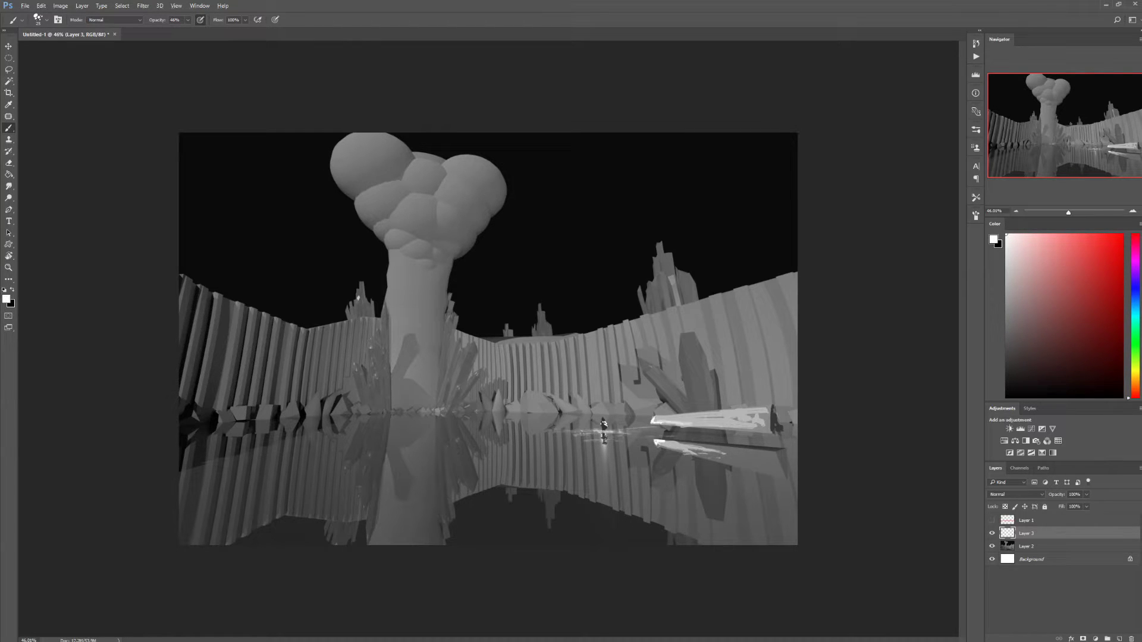
key(ctrl+shift+alt+n)
click(37, 19)
click(200, 474)
mouse_move(654, 428)
mouse_down()
mouse_move(256, 434)
mouse_move(488, 416)
mouse_move(767, 416)
mouse_move(749, 463)
mouse_up()
- Sample the boat's grey and brush wispy strokes around the trunk and crown's edges, undoing the last crown stroke
alt+click(764, 426)
key(7)
key(1)
drag(381, 268, 390, 217)
key(0)
drag(357, 140, 327, 181)
drag(410, 145, 559, 155)
key(ctrl+alt+z)
- Paint curved tonal strokes across the crown's lobes and underside to break up the smooth spheres
mouse_move(493, 179)
mouse_down()
mouse_move(529, 205)
mouse_move(549, 161)
mouse_up()
mouse_move(354, 202)
mouse_down()
mouse_move(304, 140)
mouse_move(453, 167)
mouse_up()
drag(411, 158, 453, 141)
drag(451, 213, 470, 243)
mouse_move(393, 243)
mouse_down()
mouse_move(420, 231)
mouse_move(432, 265)
mouse_up()
- Paint vertical streaks down the trunk from below the crown to the waterline
drag(394, 313, 401, 369)
drag(431, 307, 432, 371)
drag(410, 364, 410, 407)
drag(396, 335, 397, 280)
drag(412, 342, 413, 279)
drag(423, 336, 430, 297)
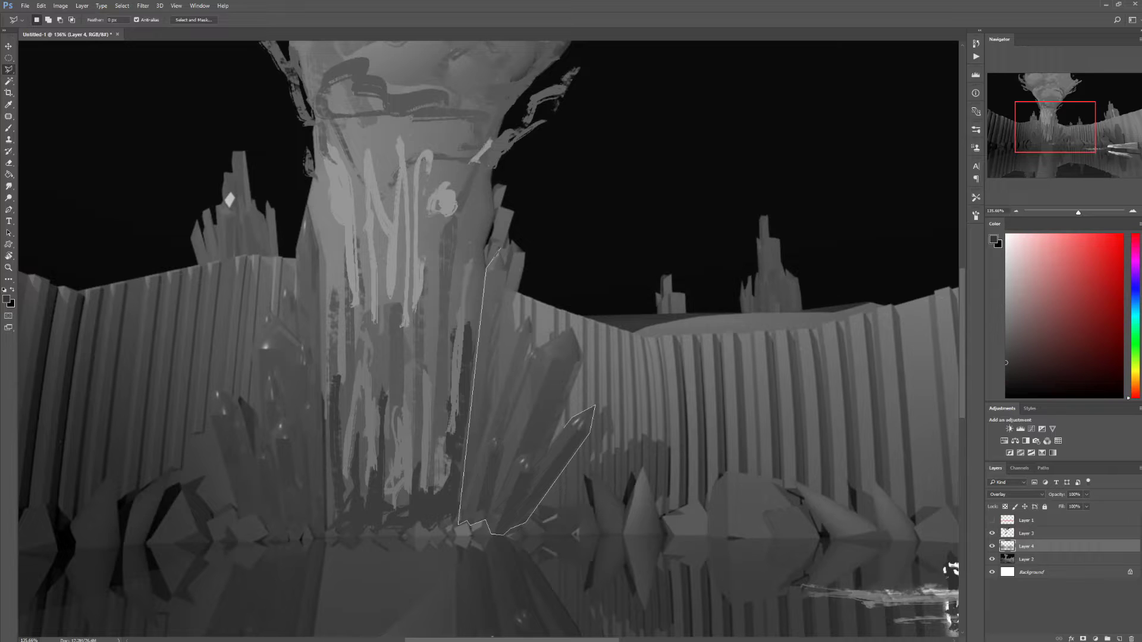
- Add the crystals on the trunk's left side to the polygonal selection of the right-hand crystals
shift+click(306, 205)
click(296, 302)
click(286, 282)
click(282, 321)
double_click(239, 515)
key(ctrl+0)
- Return to Layer 3 with a different brush preset and clear the selection around the crystals
key(b)
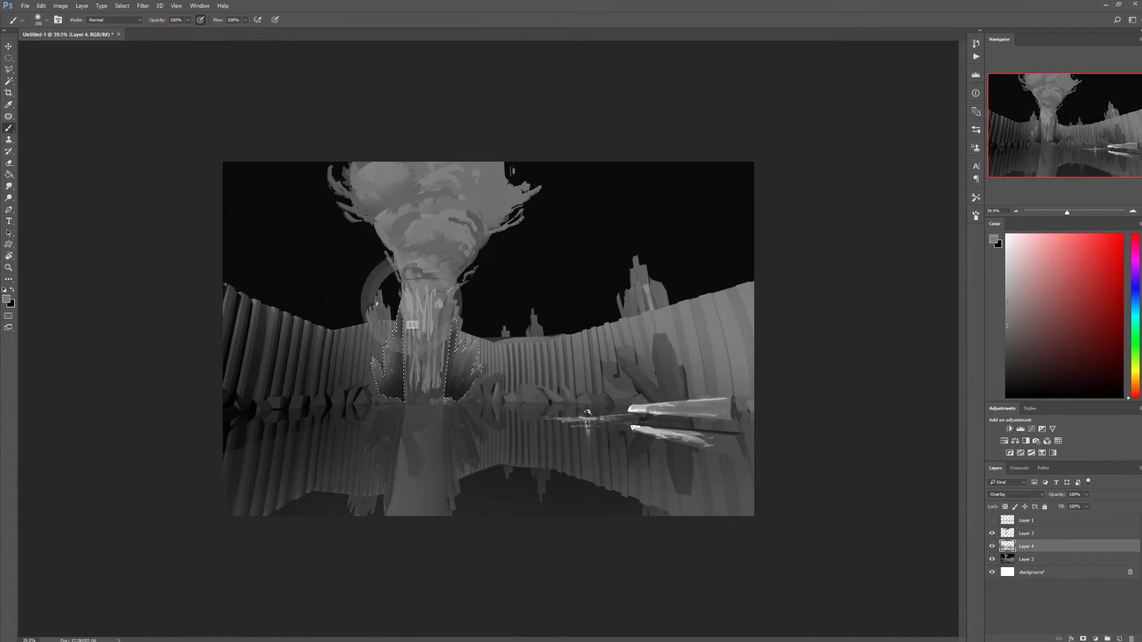
key(period)
key(alt+bracketright)
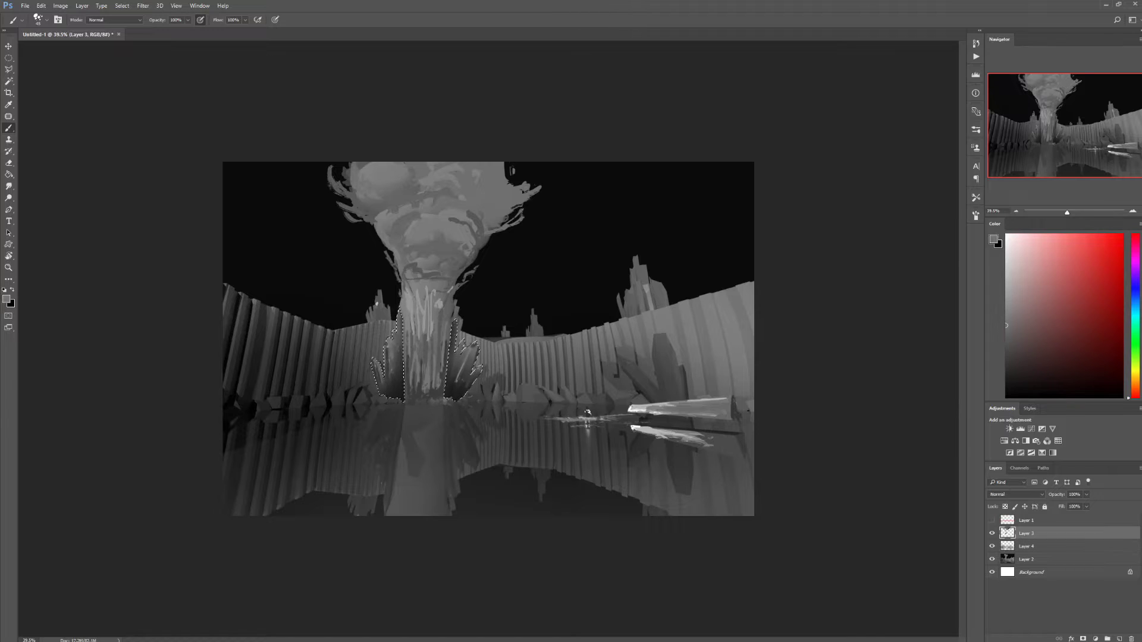
key(ctrl+d)
key(d)
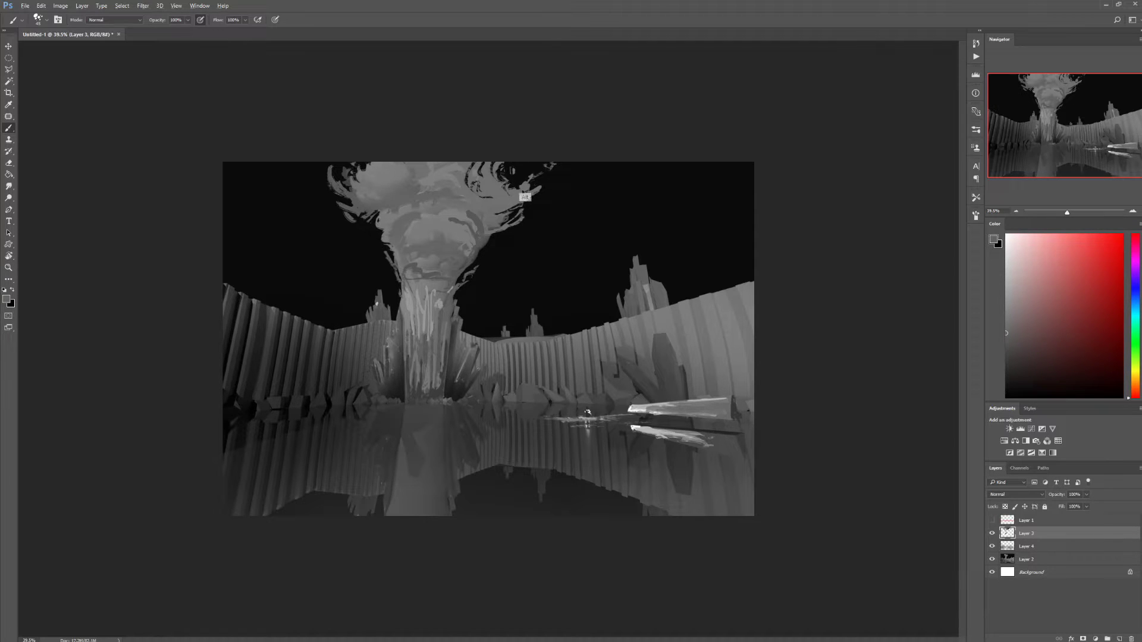
- Brush tonal strokes across the middle and lower part of the crown
drag(365, 176, 428, 208)
drag(418, 229, 475, 253)
drag(419, 227, 442, 210)
- Sample a tone beside the crown and paint down both sides, reshaping it into a narrow trunk reaching the image's upper edge
alt+click(518, 179)
mouse_move(493, 211)
mouse_down()
mouse_move(541, 175)
mouse_move(461, 286)
mouse_move(330, 169)
mouse_move(398, 273)
mouse_up()
drag(490, 164, 453, 290)
drag(381, 164, 392, 241)
drag(475, 164, 462, 234)
drag(384, 164, 400, 217)
drag(471, 222, 459, 295)
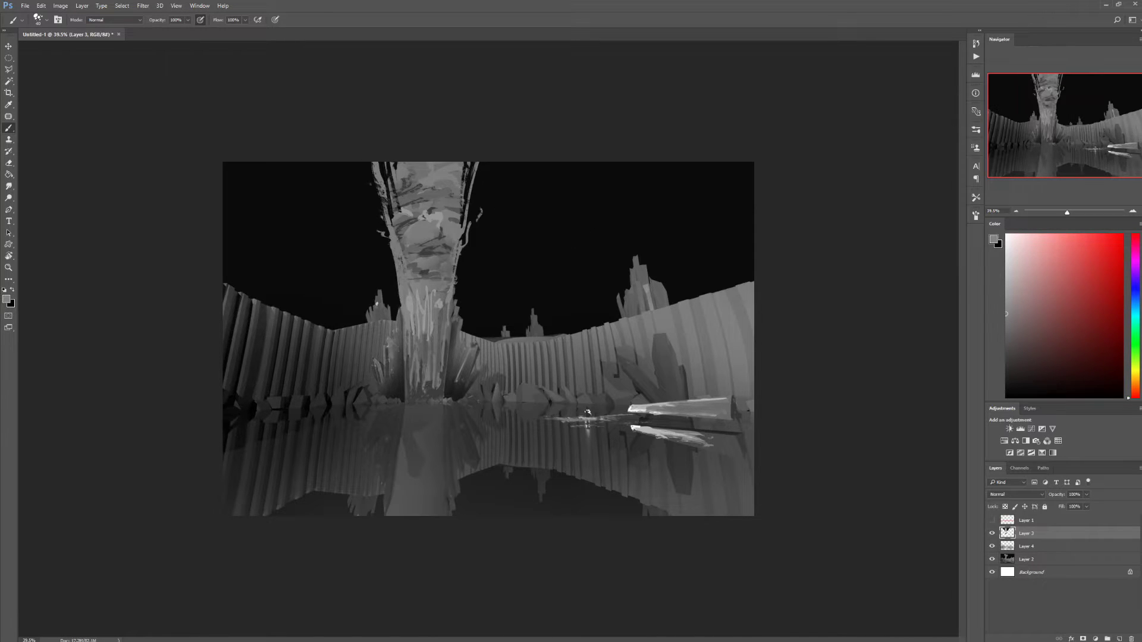
- Smudge the upper trunk's strokes upward into long vertical fibres
key(r)
drag(423, 245, 419, 177)
drag(411, 256, 390, 164)
drag(430, 239, 434, 186)
- Paint branching strokes along both sides of the upper trunk using greys sampled from it, flaring the top outward
key(b)
alt+click(396, 208)
drag(389, 229, 342, 164)
mouse_move(460, 238)
mouse_down()
mouse_move(501, 166)
mouse_move(464, 182)
mouse_up()
alt+click(455, 237)
drag(460, 209, 447, 279)
drag(396, 235, 404, 265)
drag(485, 164, 461, 212)
- Change the brush preset and paint across the trunk's flared top, undoing the last stroke
click(46, 20)
drag(333, 179, 505, 179)
key(ctrl+alt+z)
- Sample the right background crystals' grey, extend their tips into taller thin spires and reduce the brush size
alt+click(633, 261)
drag(633, 258, 632, 229)
drag(642, 286, 660, 251)
drag(669, 308, 676, 284)
key(bracketleft)
key(bracketleft)
key(bracketleft)
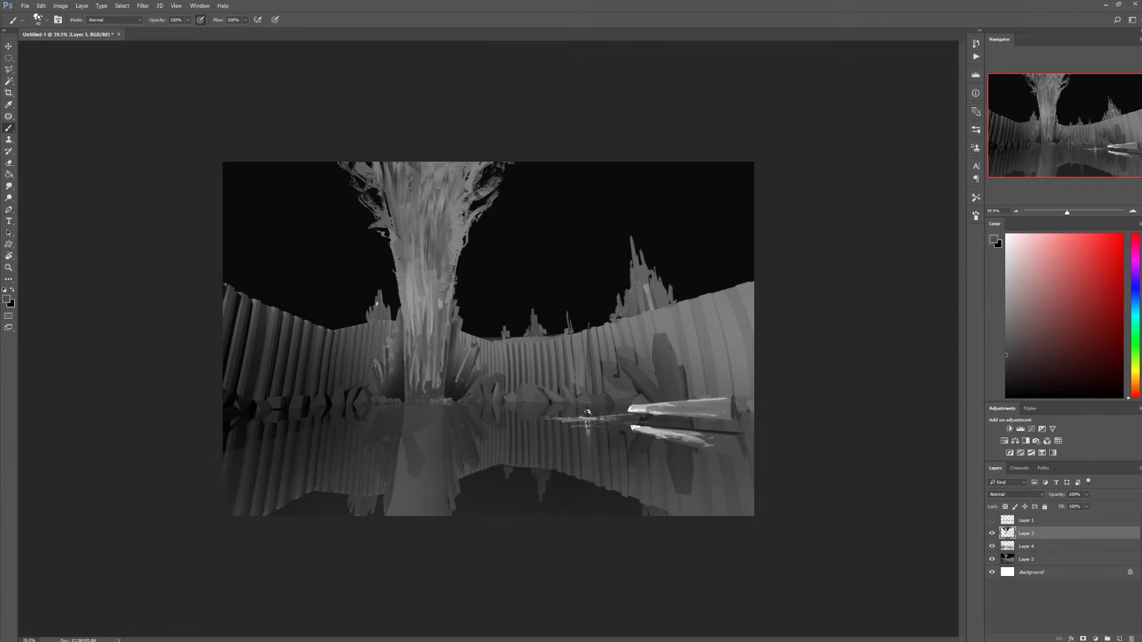
- Lasso the two large crystals by the right wall and darken them on the Overlay layer below, undoing the last change
key(l)
mouse_move(618, 356)
mouse_down()
mouse_move(658, 401)
mouse_move(689, 397)
mouse_up()
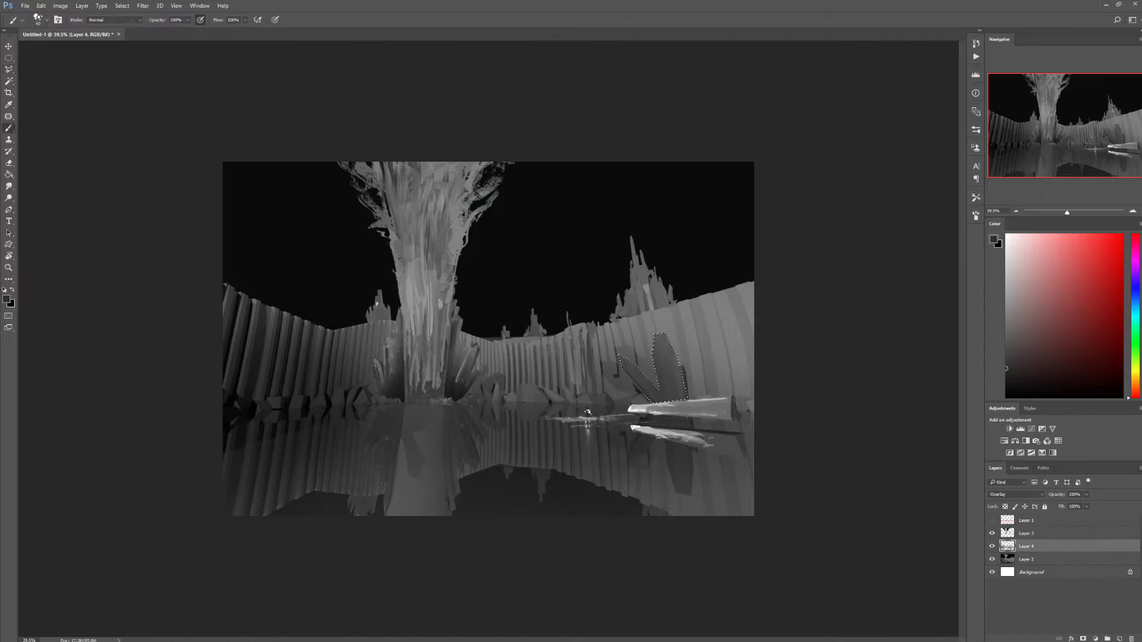
key(alt+bracketleft)
key(shift+alt+o)
key(b)
key(d)
key(x)
drag(662, 343, 672, 392)
drag(623, 361, 648, 387)
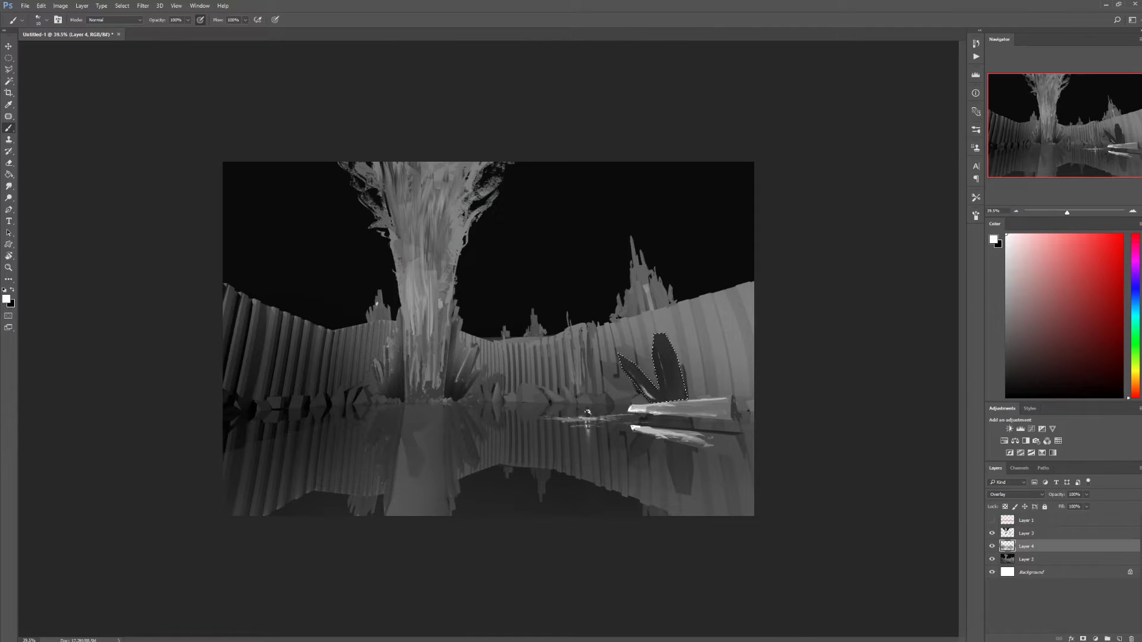
key(alt+bracketright)
key(ctrl+z)
- Reduce the brush size and sketch a raised, jagged rim outline above the left canyon wall using sampled greys
alt+click(645, 388)
key(bracketleft)
key(bracketleft)
key(bracketleft)
key(bracketleft)
key(bracketleft)
alt+click(230, 280)
key(bracketleft)
drag(224, 276, 274, 301)
drag(307, 308, 334, 321)
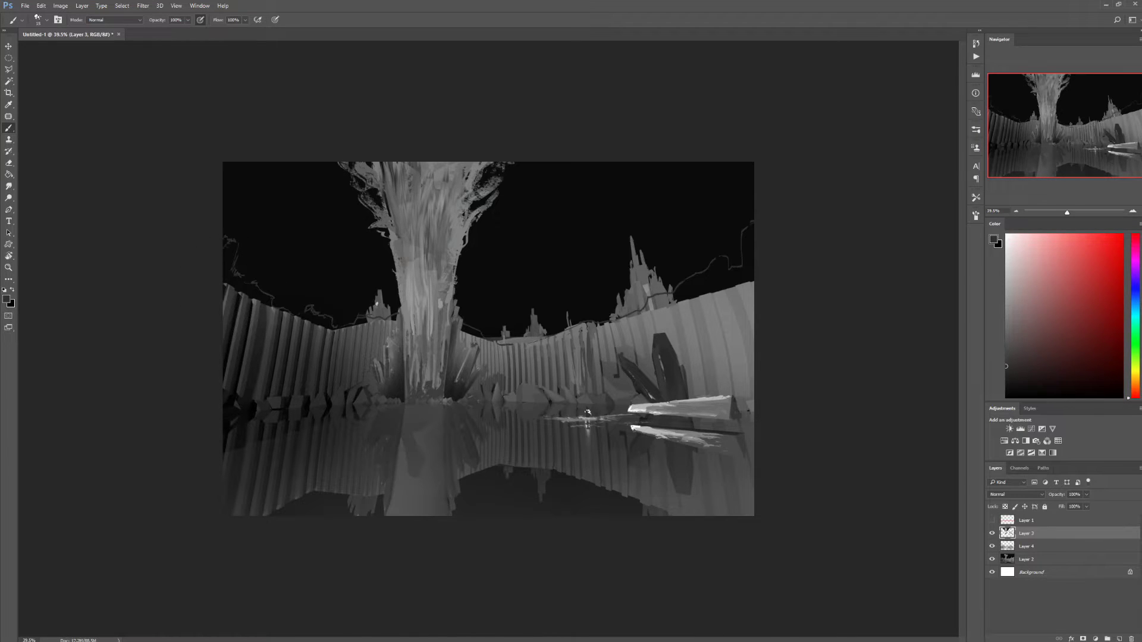
- Fill in the raised rims of both canyon walls with grey columns, adding a tall spire at the left edge
drag(701, 288, 751, 225)
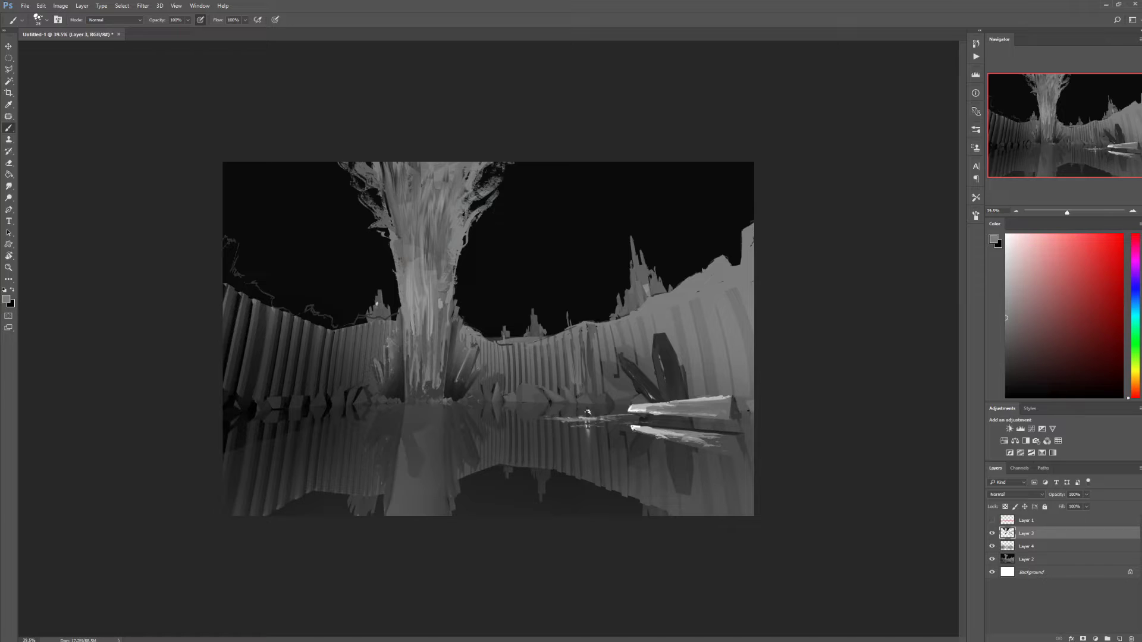
drag(373, 324, 296, 308)
drag(226, 241, 273, 301)
mouse_move(235, 214)
mouse_down()
mouse_move(272, 304)
mouse_move(230, 254)
mouse_move(225, 286)
mouse_up()
drag(254, 283, 253, 302)
alt+click(235, 227)
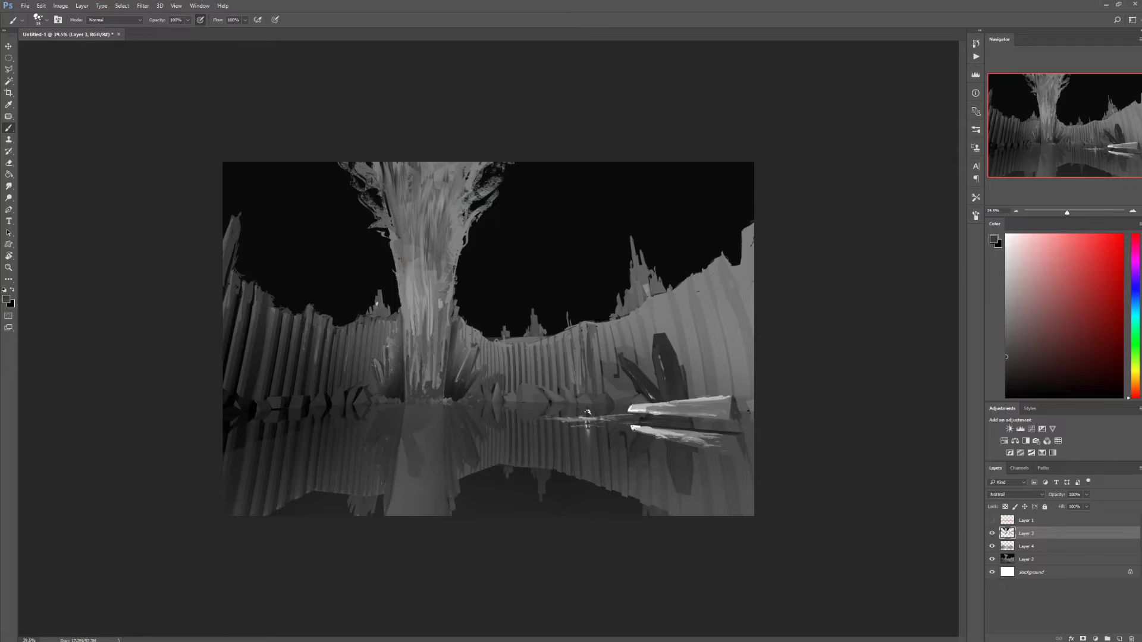
- Paint angular rocks along the left shoreline, sampling greys from the rocks and water
mouse_move(244, 417)
mouse_down()
mouse_move(337, 387)
mouse_move(375, 395)
mouse_up()
alt+click(339, 402)
alt+click(489, 417)
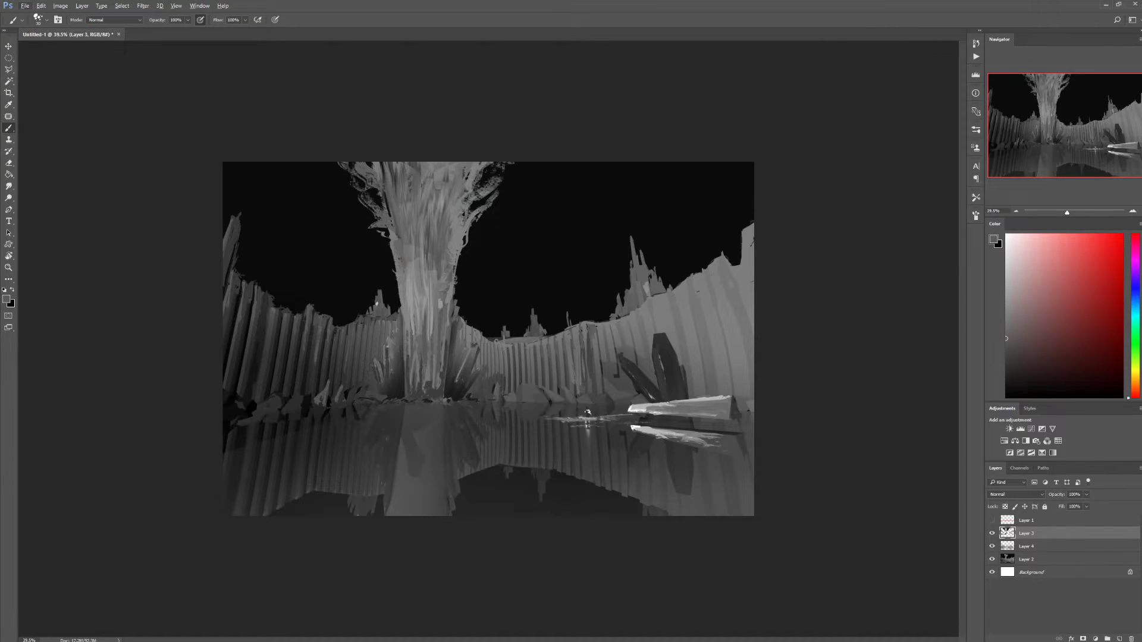
- Refine the trunk's base and the branching strokes on both sides of its flared top using sampled greys
alt+click(387, 217)
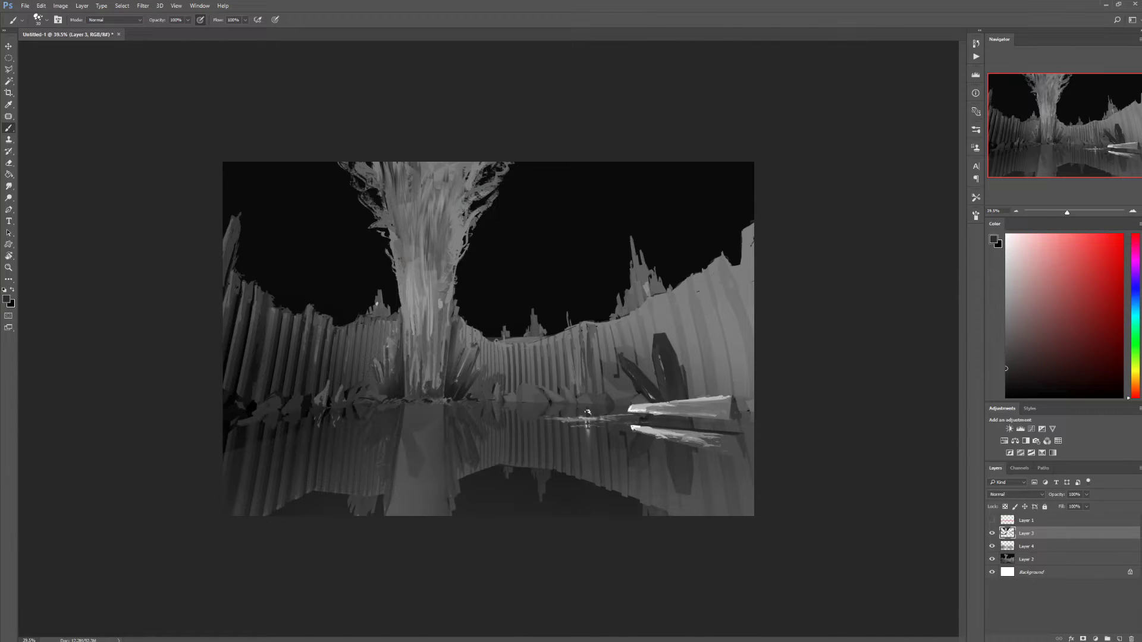
drag(413, 360, 411, 399)
alt+click(386, 196)
drag(361, 180, 382, 211)
alt+click(384, 185)
drag(483, 216, 464, 243)
alt+click(490, 229)
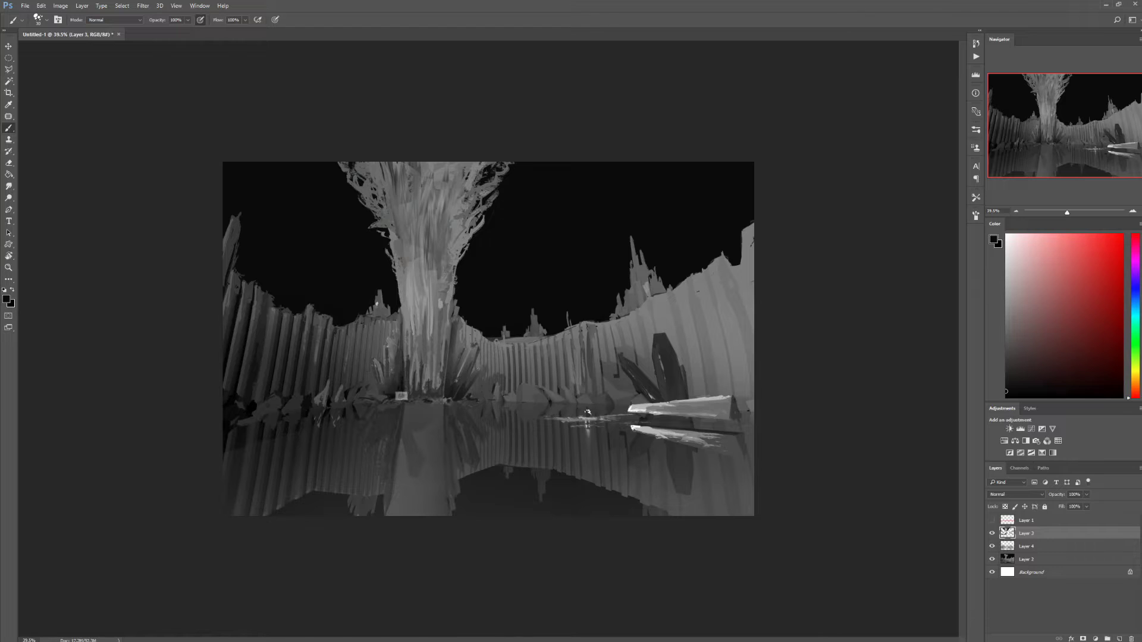
- Paint a thin grey spire above the left wall and a streak from the fallen crystal's tip toward the small figure
alt+click(364, 316)
drag(281, 304, 286, 272)
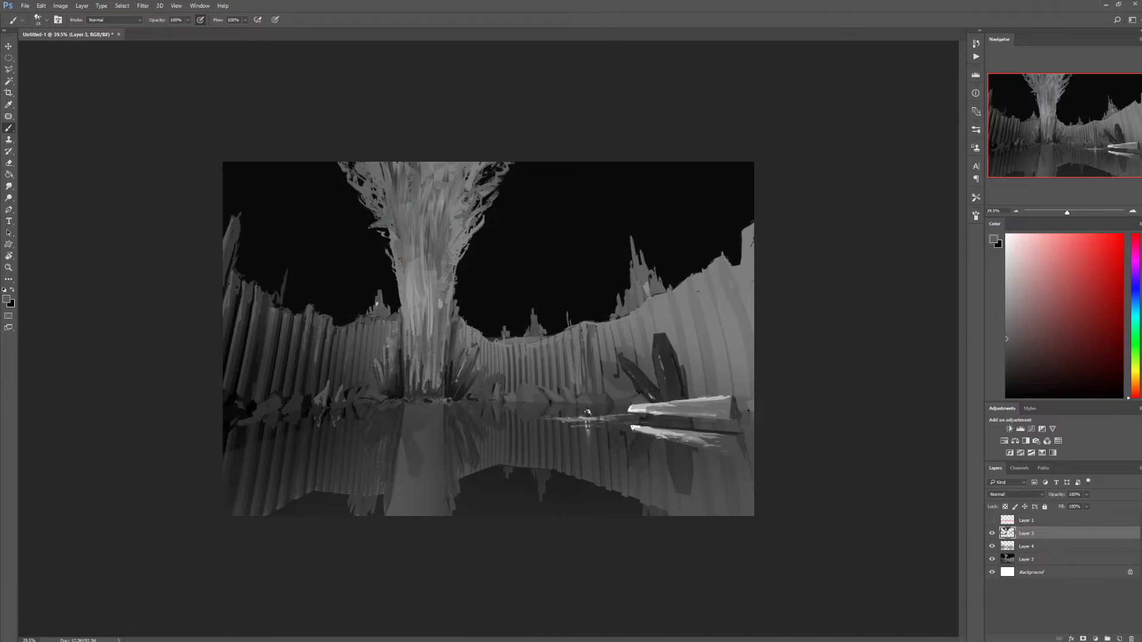
drag(630, 410, 607, 416)
- Sample the fallen crystal's light grey and paint bright, jagged veins on the upper trunk, undoing one stroke
alt+click(632, 408)
mouse_move(460, 205)
mouse_down()
mouse_move(510, 198)
mouse_move(443, 235)
mouse_up()
key(ctrl+z)
drag(426, 172, 406, 206)
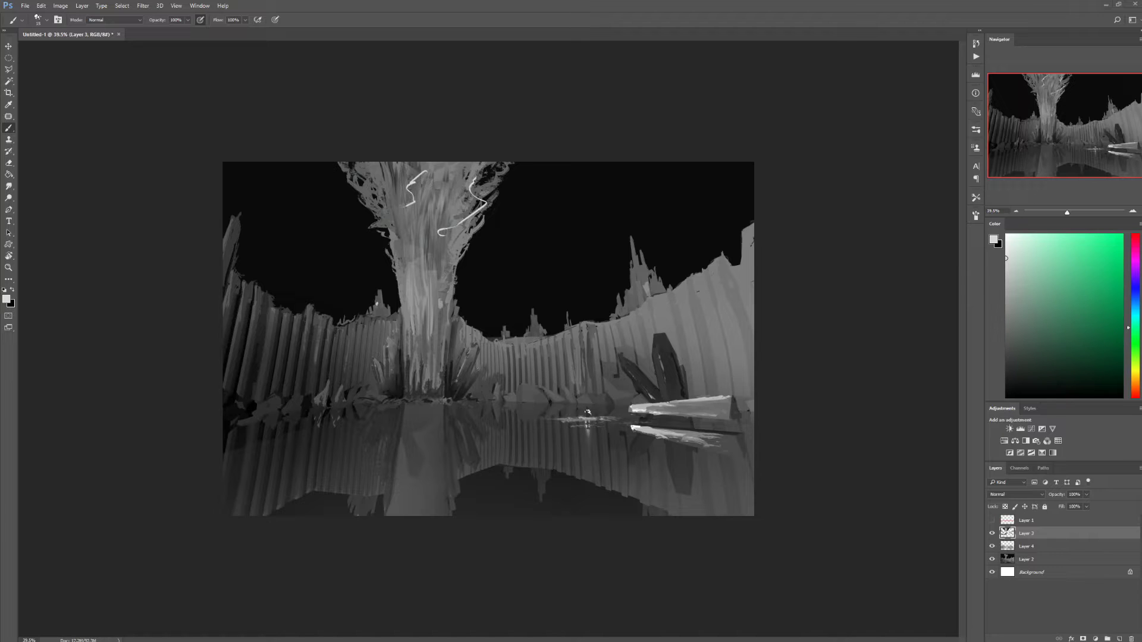
drag(364, 163, 381, 220)
- Lasso the tree's flared top, transform it narrower and deselect it
key(l)
mouse_move(319, 161)
mouse_down()
mouse_move(402, 307)
mouse_move(547, 162)
mouse_up()
key(ctrl+t)
drag(319, 161, 349, 161)
key(Return)
key(ctrl+d)
key(b)
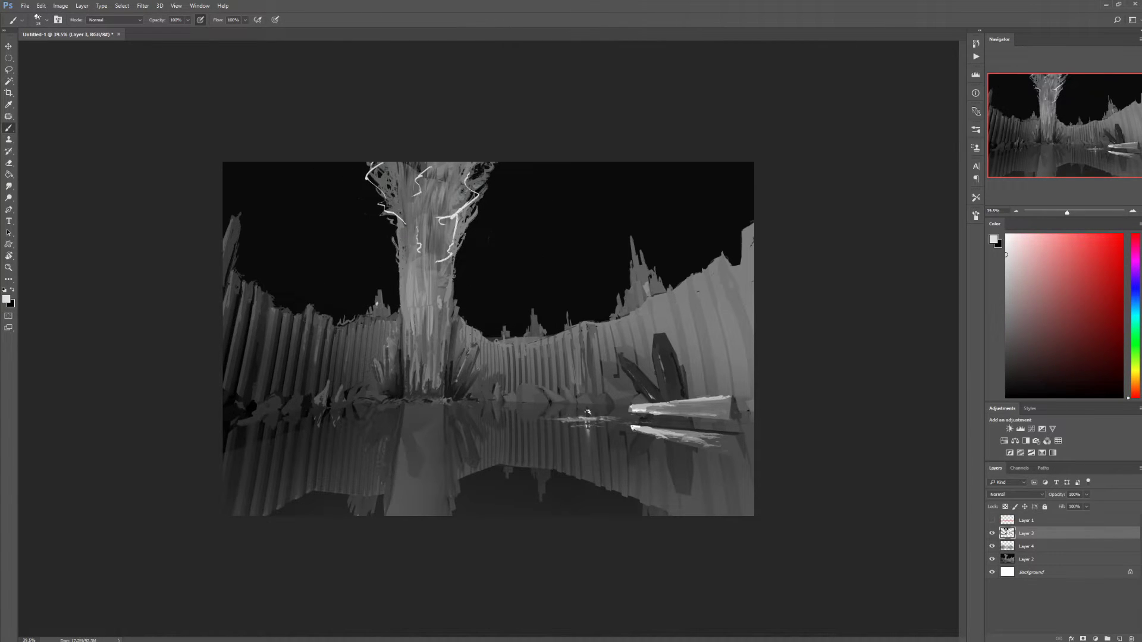
- On a new layer, paint thin horizontal streaks along the left shoreline with a smaller brush and grey sampled from the area
click(47, 20)
key(Return)
alt+click(284, 426)
key(ctrl+shift+alt+n)
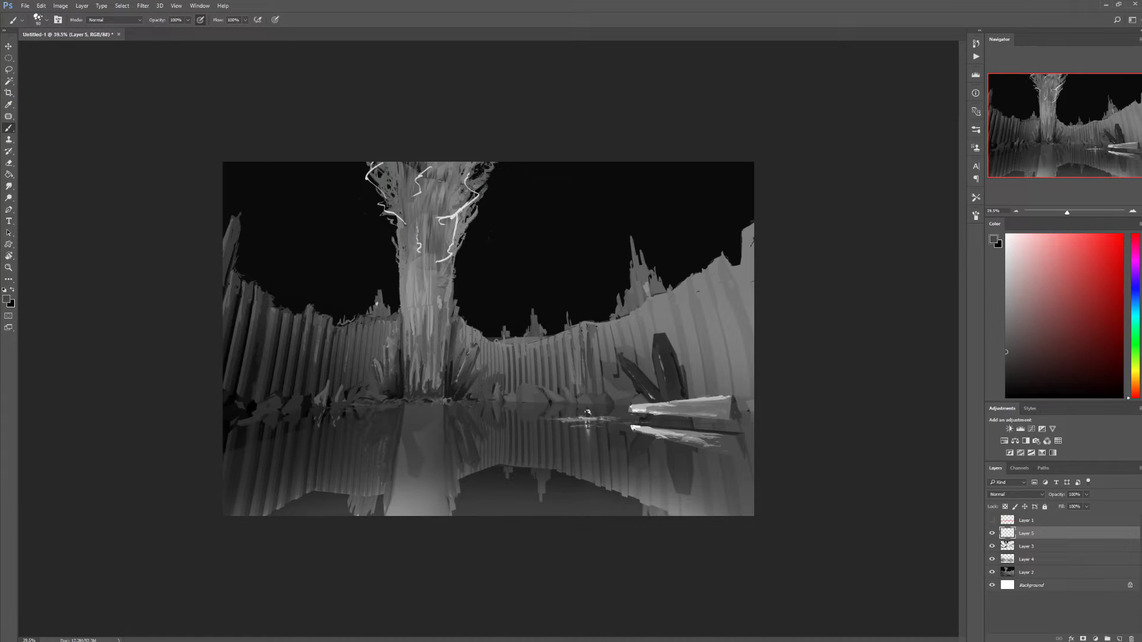
key(bracketleft)
key(bracketleft)
key(bracketleft)
drag(271, 417, 335, 412)
drag(223, 425, 305, 425)
drag(223, 439, 253, 437)
- Sample the grey below the trunk and paint a waterline across both sides of its base
alt+click(421, 414)
drag(381, 407, 437, 403)
drag(440, 404, 498, 403)
- On Layer 3, smudge the trunk and its water reflection into vertical fibres
click(1026, 546)
key(r)
drag(427, 292, 426, 315)
drag(417, 279, 415, 328)
key(b)
alt+click(415, 455)
key(r)
drag(412, 458, 415, 513)
key(b)
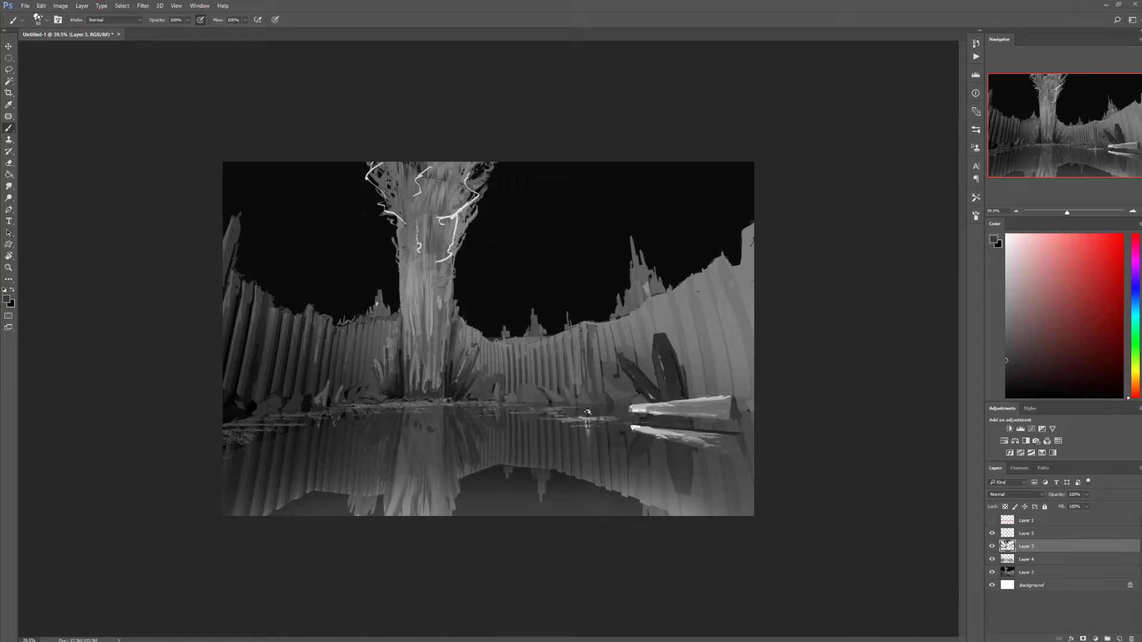
- Change the brush preset and paint broad horizontal strokes across the water's reflections with sampled greys
click(13, 19)
drag(226, 506, 351, 502)
drag(657, 469, 743, 469)
alt+click(637, 491)
drag(566, 440, 656, 439)
drag(626, 454, 728, 453)
alt+click(259, 432)
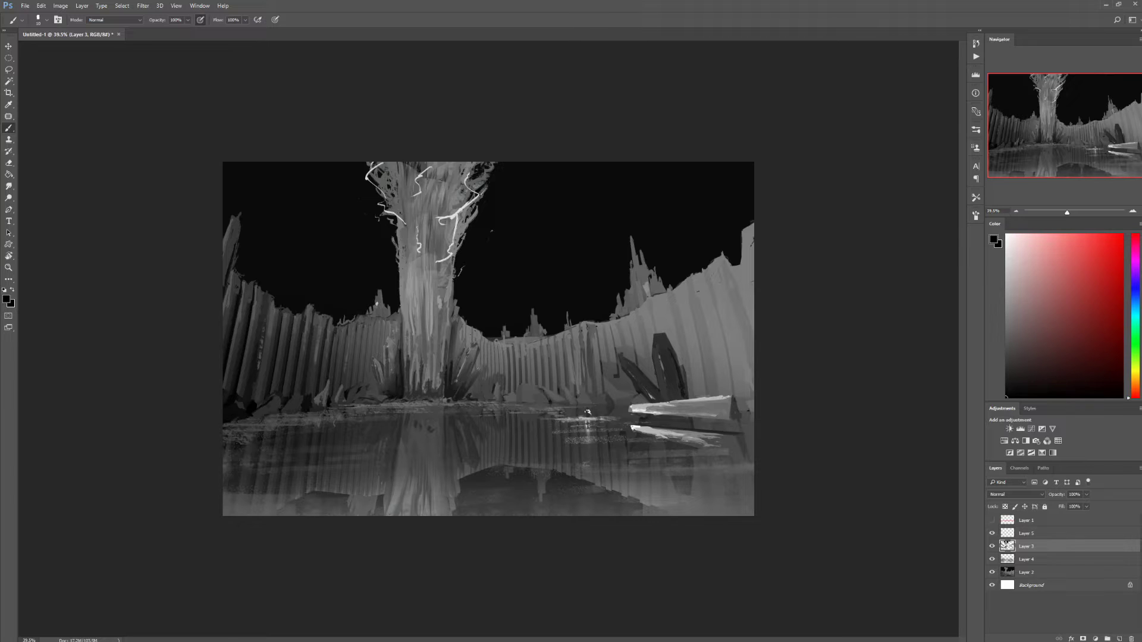
alt+click(401, 411)
drag(562, 443, 572, 444)
- Sample greys from the far rim and left shoreline, enlarge the brush and add highlights to the shoreline crystals and rocks
alt+click(485, 339)
scroll(485, 339, up, 2)
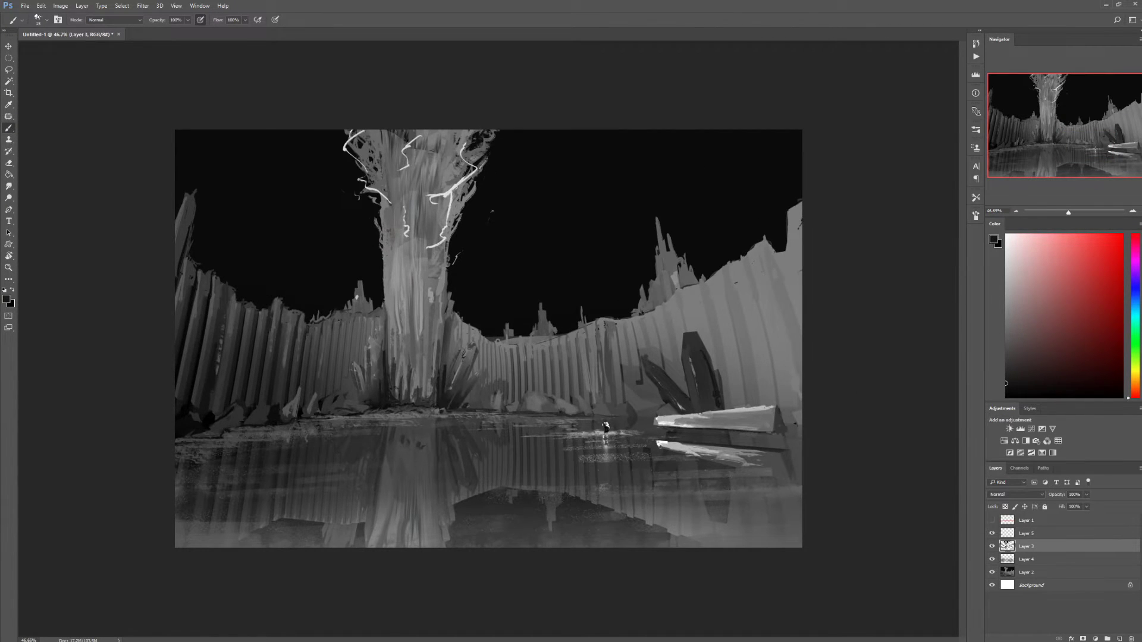
alt+click(197, 447)
key(bracketright)
key(bracketright)
key(r)
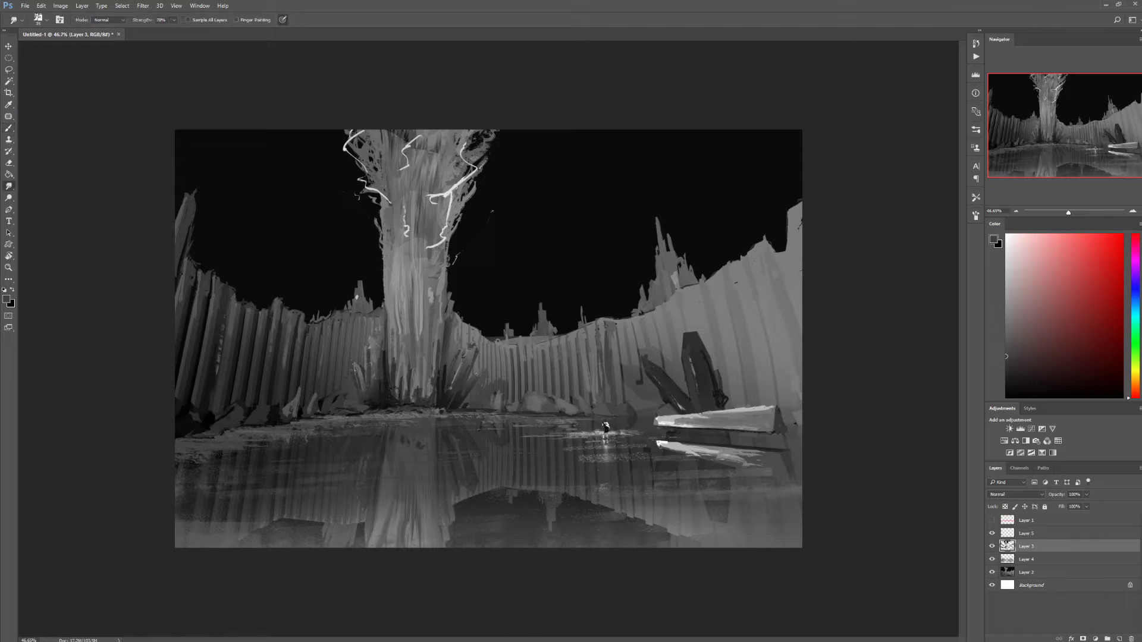
key(b)
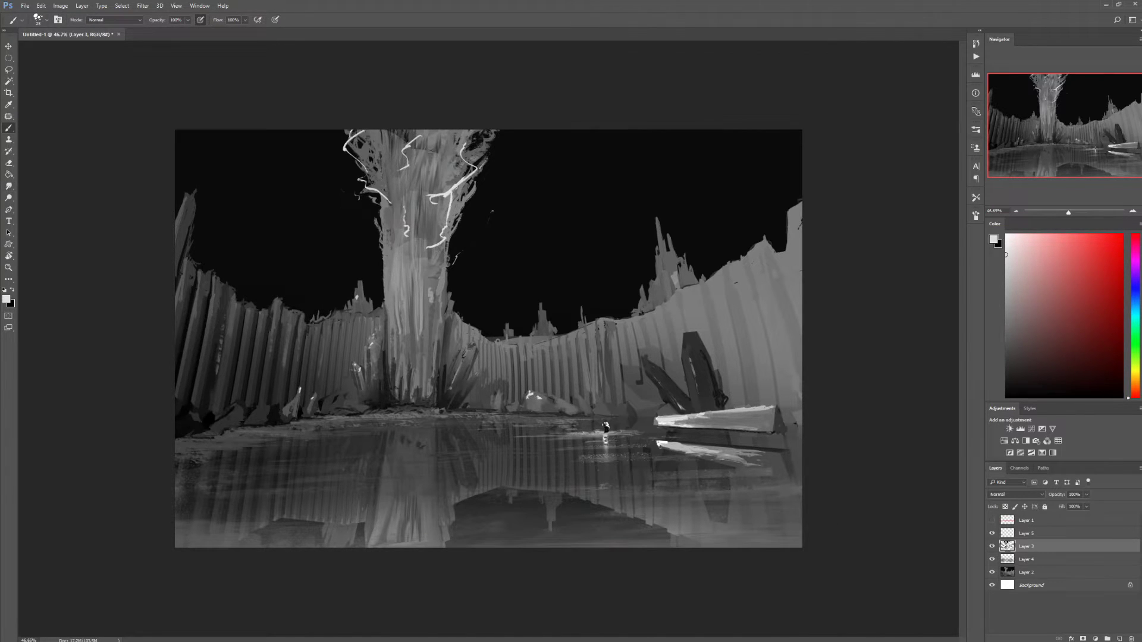
- Enlarge the brush, repaint the trunk with broad vertical strokes of its own grey and smudge its lower left side
key(bracketright)
key(bracketright)
key(bracketright)
key(bracketright)
alt+click(416, 273)
mouse_move(386, 143)
mouse_down()
mouse_move(398, 321)
mouse_move(422, 393)
mouse_up()
drag(392, 309, 422, 399)
drag(446, 285, 433, 379)
mouse_move(386, 268)
mouse_down()
mouse_move(390, 370)
mouse_move(391, 346)
mouse_up()
key(r)
drag(397, 295, 399, 367)
- Sample the fallen crystal's light grey and highlight the tip of the smaller dark crystal by the right wall
key(b)
alt+click(661, 420)
drag(644, 358, 647, 370)
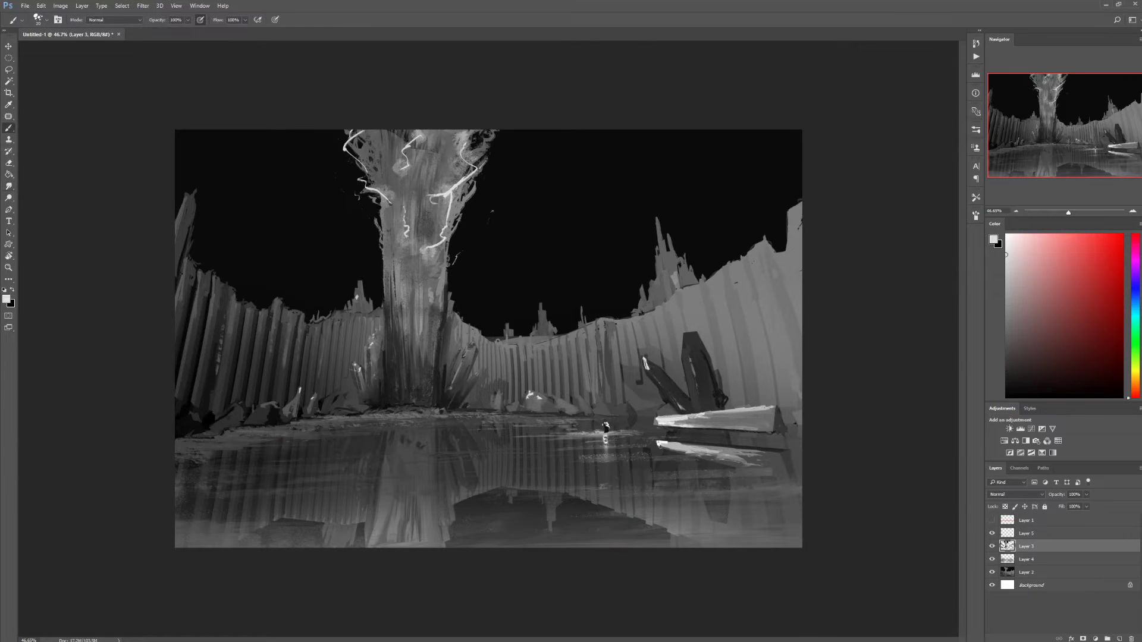
- Paint blotchy patches over the upper trunk using greys sampled from it
alt+click(442, 262)
drag(417, 137, 440, 232)
alt+click(468, 204)
- Change the brush preset and paint thin, light cracks across the water surface on Layer 5
click(41, 20)
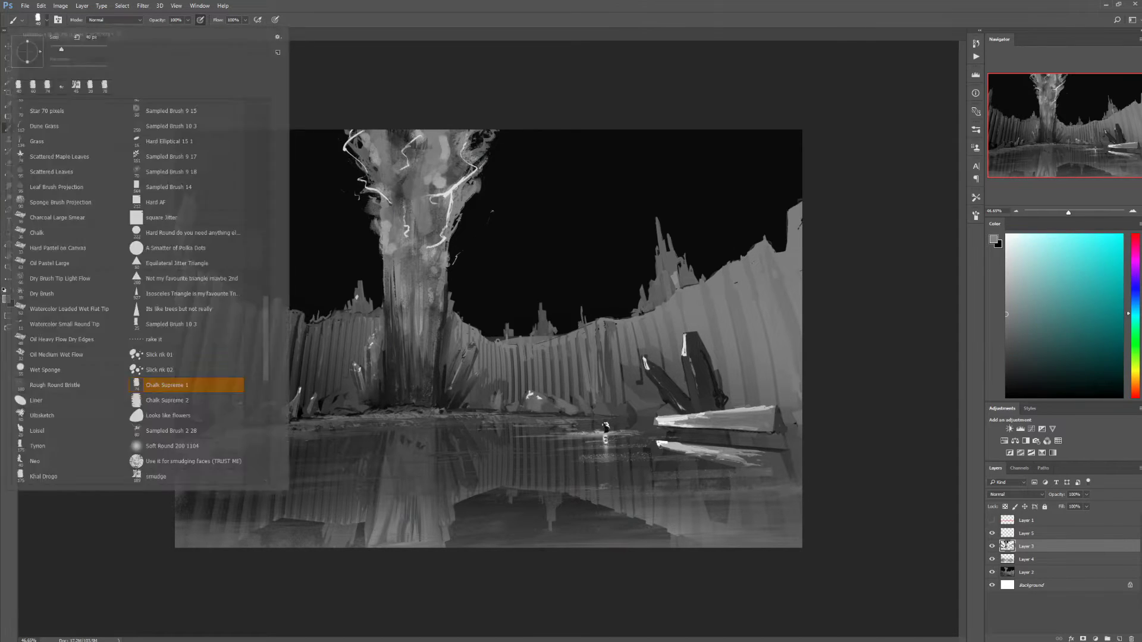
alt+click(474, 134)
key(alt+bracketright)
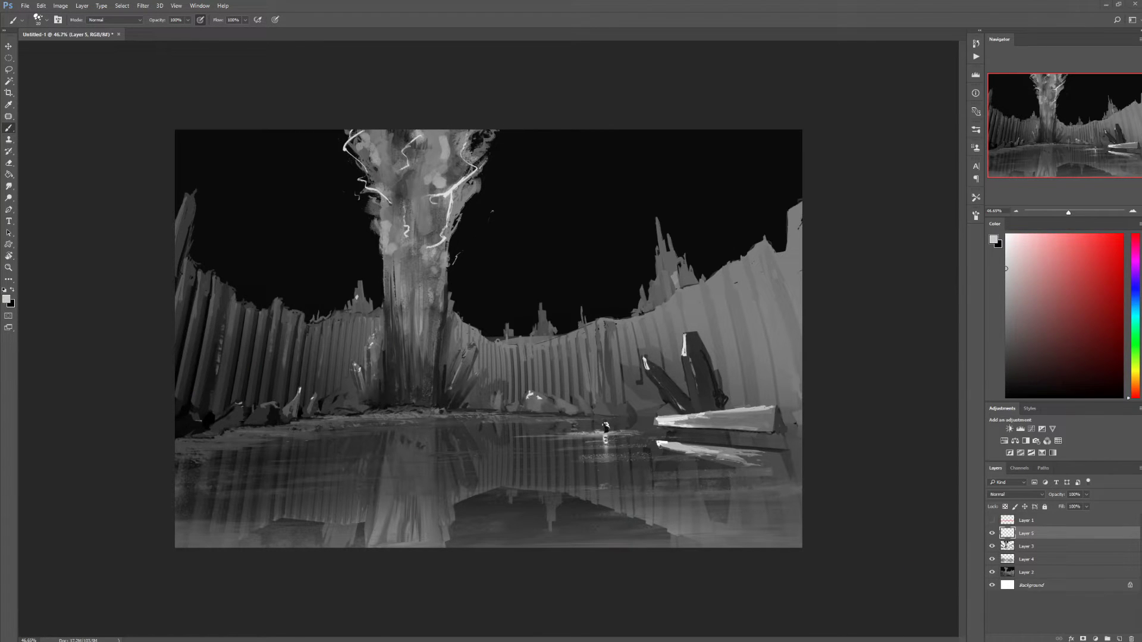
alt+click(671, 467)
drag(481, 446, 504, 438)
drag(334, 427, 319, 446)
drag(266, 507, 246, 519)
drag(508, 457, 542, 458)
drag(605, 465, 692, 464)
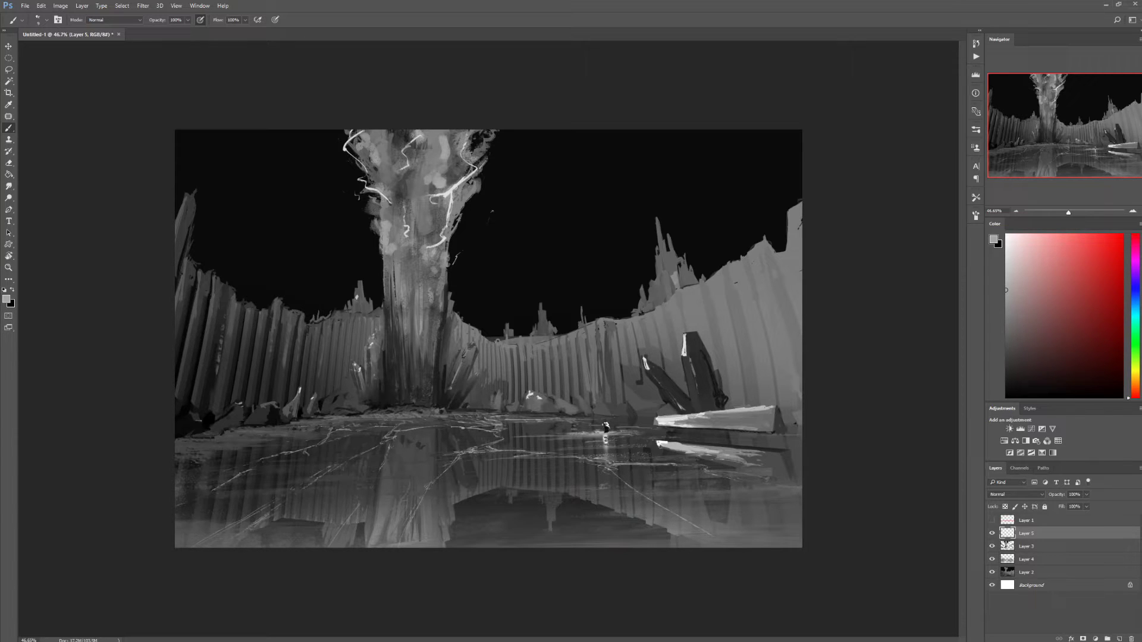
- Choose another brush preset, sample the foreground grey and paint a diagonal streak across the water, undoing the first attempt
click(46, 21)
click(47, 20)
double_click(154, 259)
alt+click(488, 505)
drag(457, 535, 526, 492)
key(ctrl+z)
drag(300, 494, 385, 443)
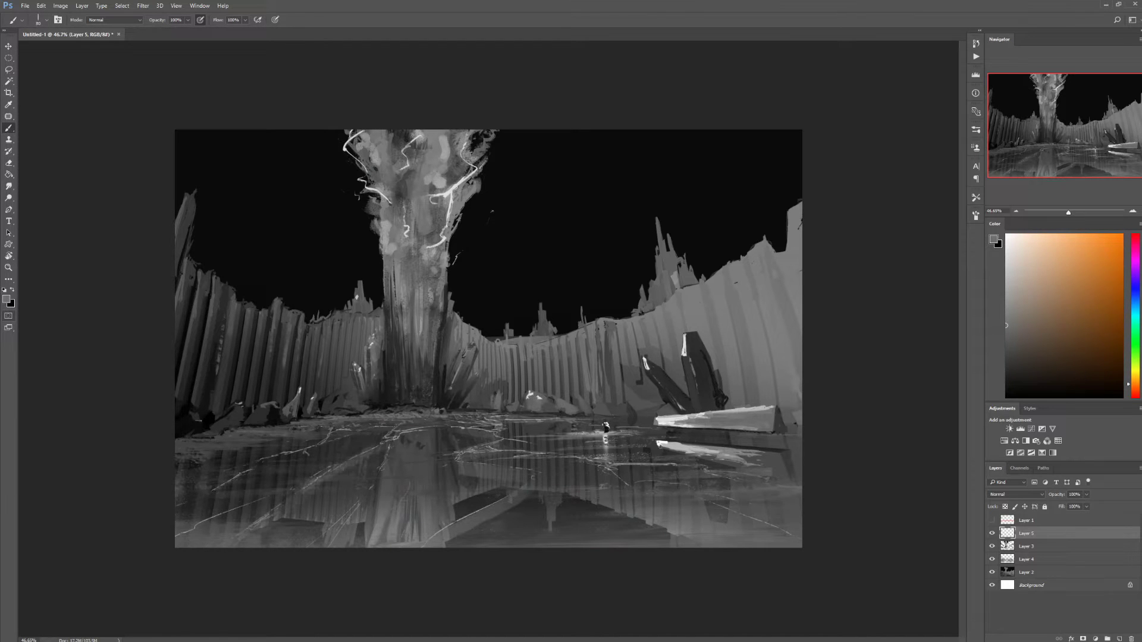
- Paint more diagonal grey streaks across the left and right foreground water, following its perspective
drag(252, 537, 313, 488)
drag(254, 482, 321, 439)
drag(175, 514, 261, 469)
drag(566, 503, 665, 459)
drag(619, 494, 737, 463)
drag(257, 544, 323, 483)
- Try a diagonal grey stroke beside the trunk's reflection and undo it
key(r)
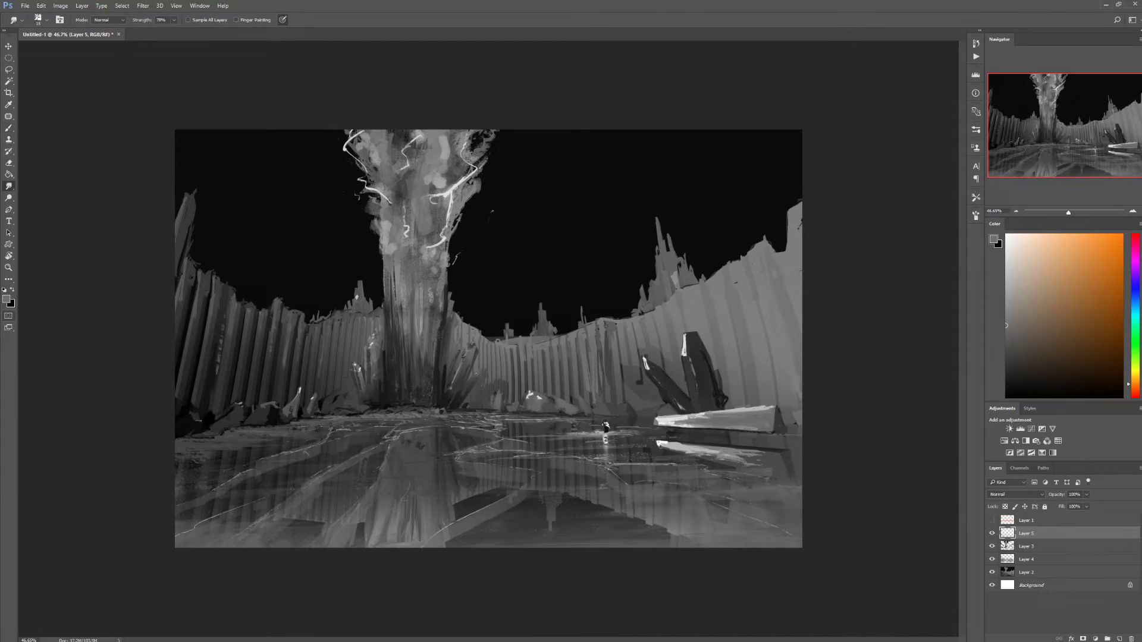
key(e)
key(b)
alt+click(476, 504)
drag(457, 520, 505, 489)
key(ctrl+z)
- On Layer 3, sample the small figure's light tone and extend its bright reflection down the water
click(1026, 547)
alt+click(605, 424)
drag(605, 440, 624, 481)
click(46, 20)
alt+click(605, 455)
- On Layer 5, lasso the streaks left of the trunk's reflection, transform them and deselect
click(1026, 533)
key(l)
drag(360, 462, 399, 445)
key(ctrl+t)
key(Return)
key(ctrl+d)
key(b)
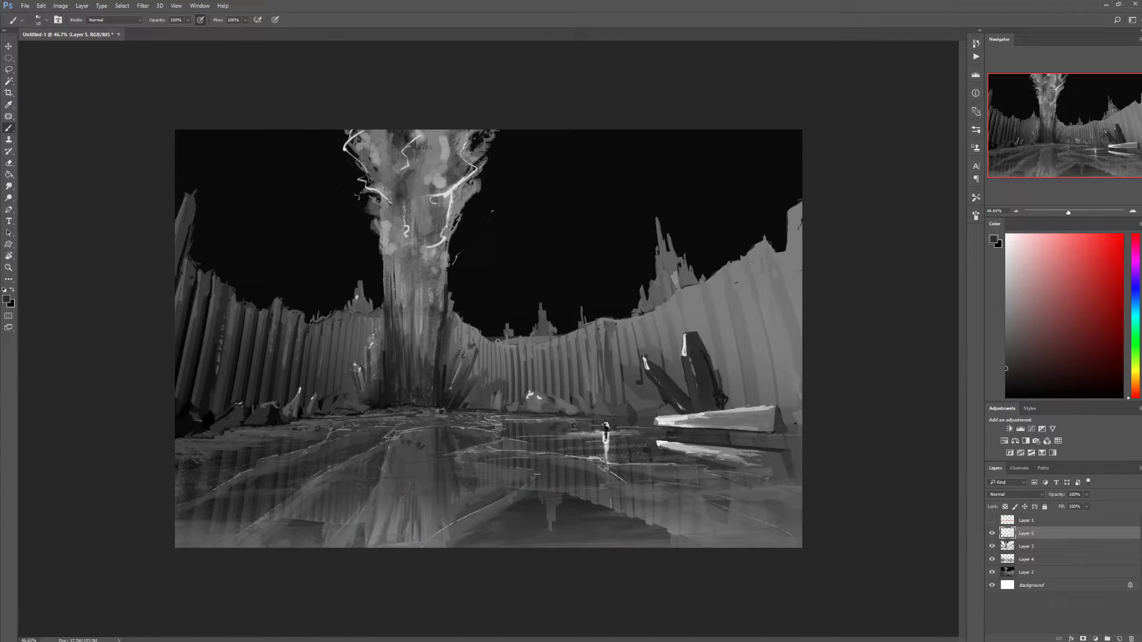
- Try blocking large sweeping shapes across both sides of the sky on a new layer with an enlarged brush
key(ctrl+shift+alt+n)
key(bracketright)
key(bracketright)
key(bracketright)
drag(339, 259, 244, 306)
drag(508, 275, 604, 318)
drag(648, 178, 743, 250)
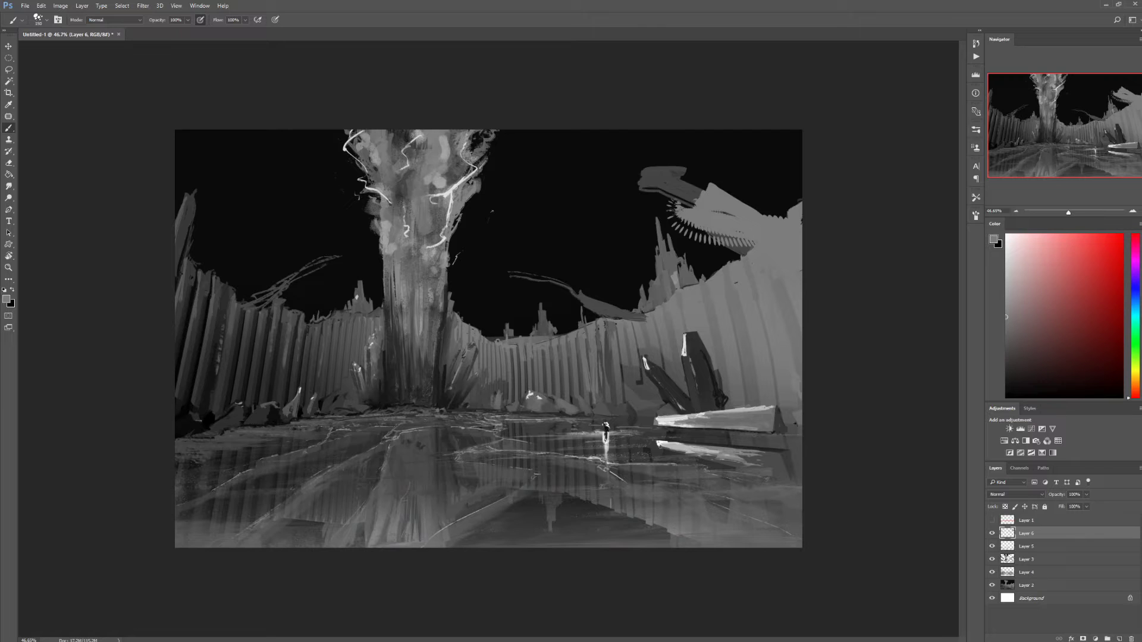
drag(595, 154, 799, 208)
drag(279, 140, 179, 261)
drag(351, 264, 226, 298)
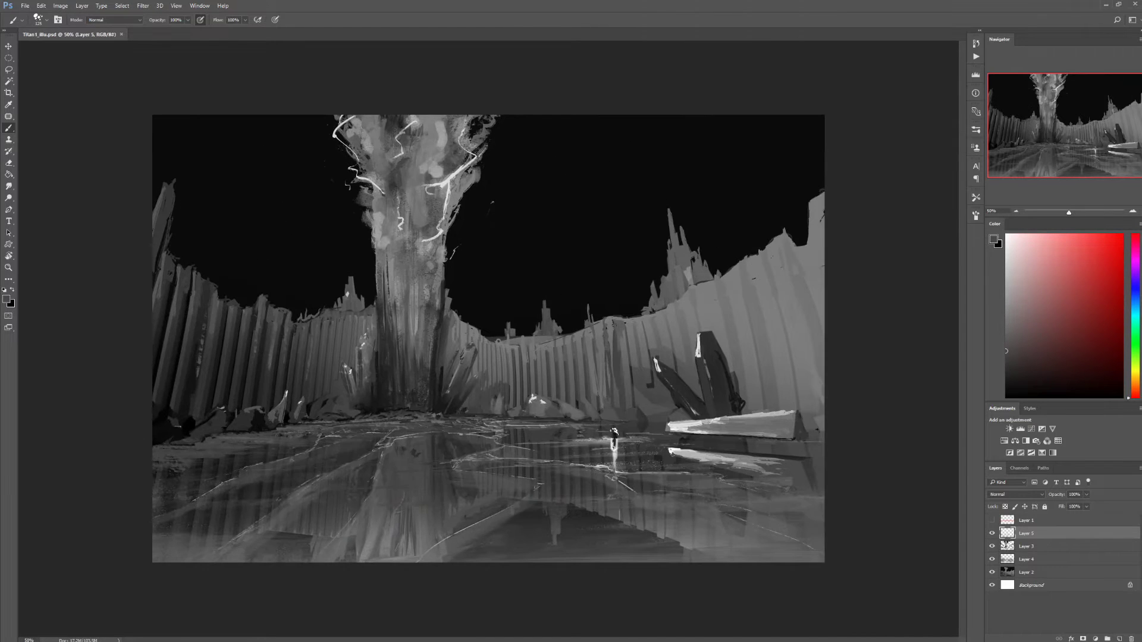
- On the overlay Layer 4, brush streaks across the water's reflections, switching to the Chalk Supreme 1 brush
click(1025, 559)
drag(654, 526, 743, 532)
click(46, 20)
drag(283, 528, 351, 527)
drag(511, 496, 624, 515)
click(47, 19)
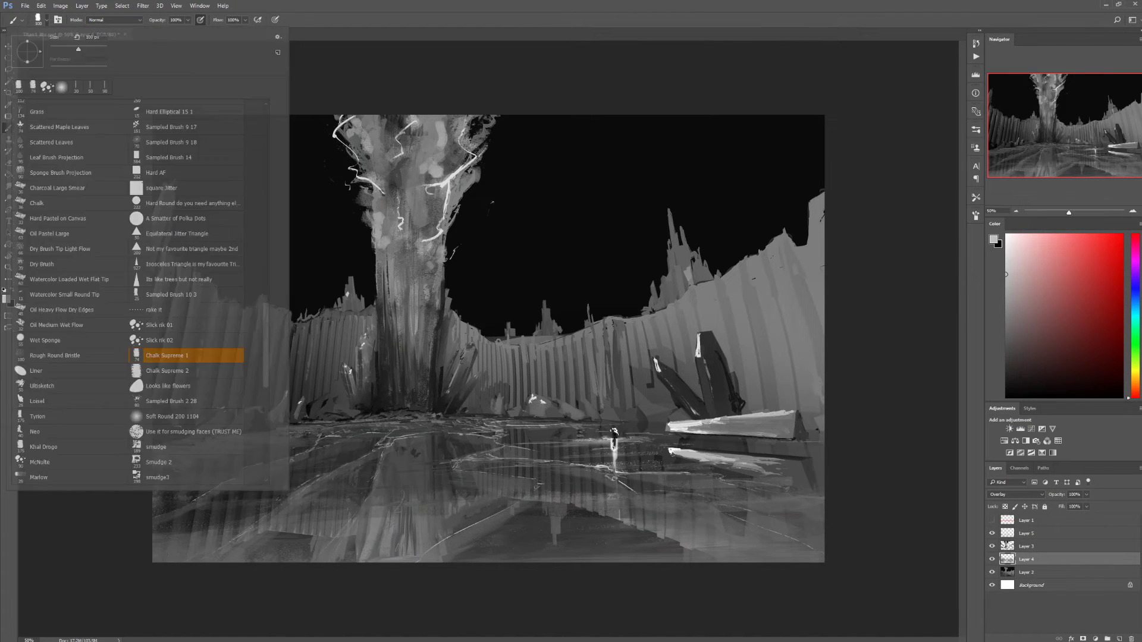
click(191, 354)
drag(455, 488, 702, 523)
- Lasso the tree trunk's outline and brush a soft lighter glow down its centre on Layer 3
click(1026, 533)
key(l)
drag(333, 116, 368, 253)
mouse_move(440, 396)
mouse_down()
mouse_move(458, 204)
mouse_move(357, 152)
mouse_move(438, 416)
mouse_up()
key(alt+[)
key(b)
mouse_move(411, 179)
mouse_down()
mouse_move(415, 90)
mouse_move(410, 375)
mouse_up()
- Sample tones within the selected trunk and blend lighter greys across its upper and middle parts
alt+click(410, 309)
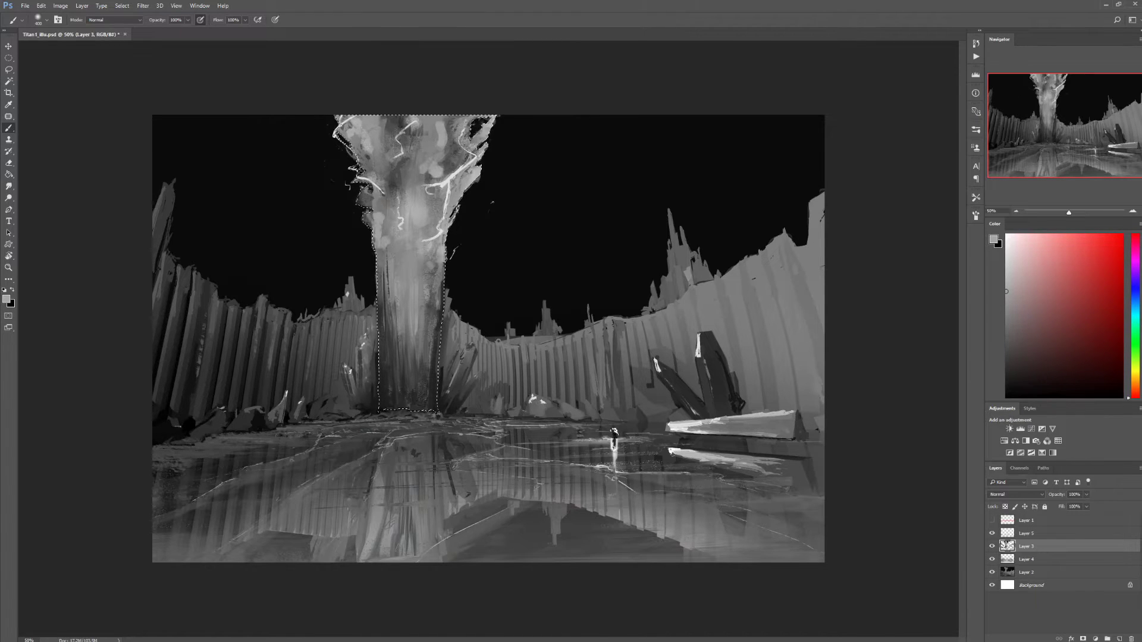
mouse_move(362, 128)
mouse_down()
mouse_move(469, 149)
mouse_move(416, 172)
mouse_up()
alt+click(392, 161)
drag(386, 149, 397, 193)
alt+click(390, 167)
mouse_move(395, 122)
mouse_down()
mouse_move(385, 161)
mouse_move(443, 168)
mouse_up()
alt+click(410, 268)
drag(413, 238, 413, 304)
alt+click(395, 280)
drag(394, 258, 394, 307)
- Lighten the trunk's lower part, crown and upper edges with sampled light tones, and deselect
alt+click(437, 285)
mouse_move(437, 264)
mouse_down()
mouse_move(437, 314)
mouse_move(414, 360)
mouse_up()
alt+click(417, 280)
alt+click(469, 179)
drag(383, 119, 493, 121)
drag(344, 116, 493, 142)
drag(357, 149, 369, 202)
drag(475, 137, 482, 184)
key(ctrl+d)
- Lasso the right-hand cliff wall and paint light vertical striations with the rake it brush
key(l)
mouse_move(453, 315)
mouse_down()
mouse_move(485, 383)
mouse_move(630, 368)
mouse_move(824, 192)
mouse_up()
mouse_move(799, 231)
mouse_down()
mouse_move(607, 319)
mouse_move(455, 316)
mouse_up()
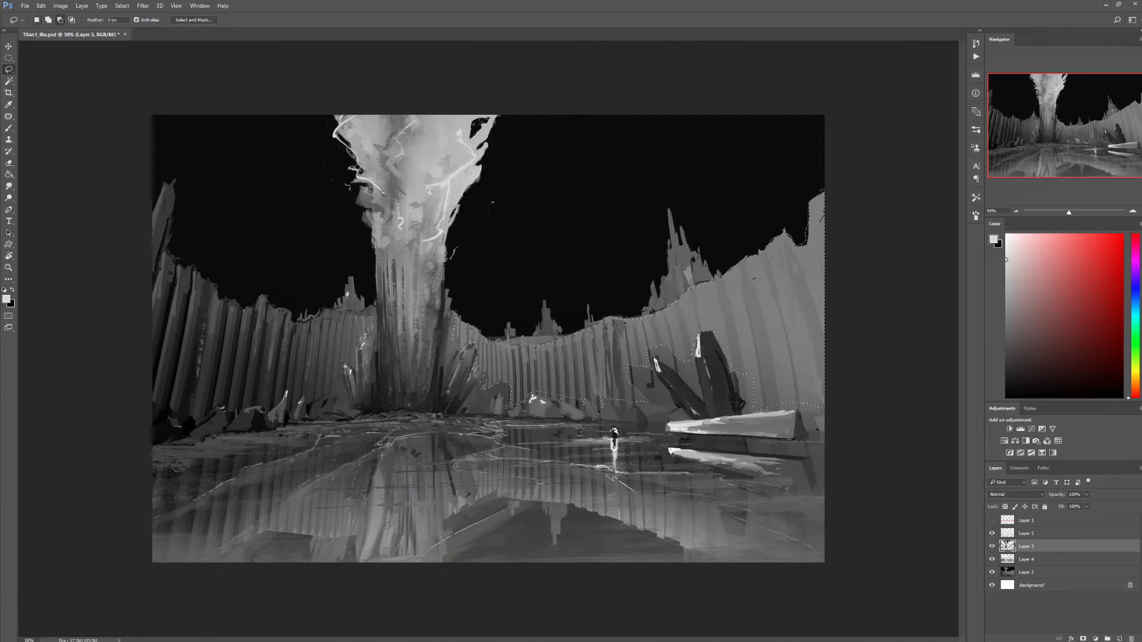
key(b)
click(15, 20)
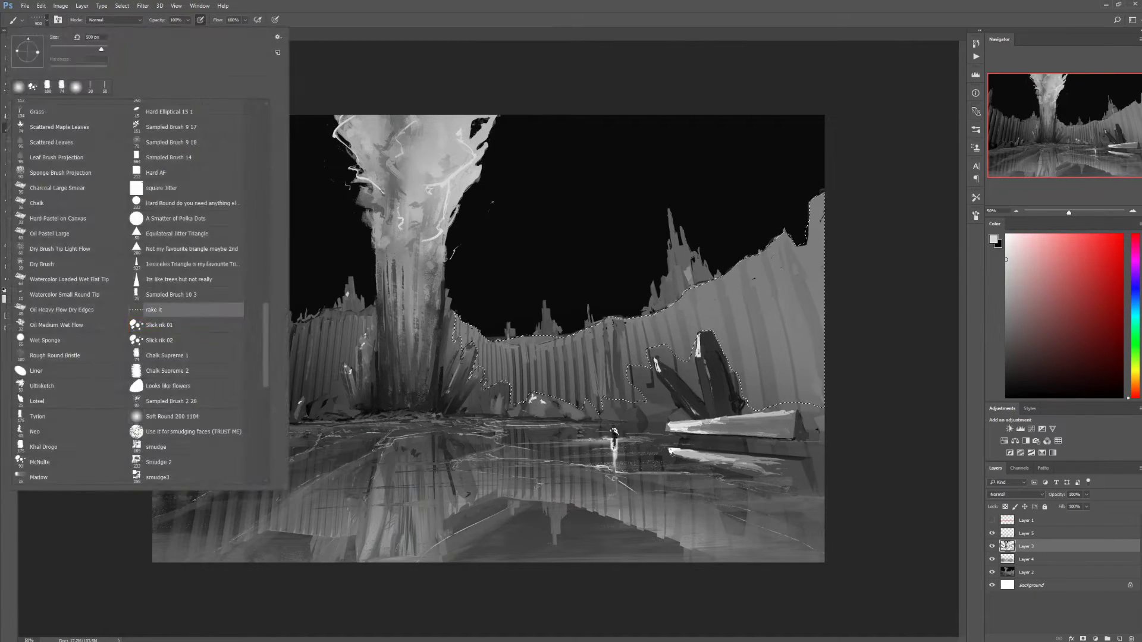
click(196, 304)
drag(671, 238, 672, 330)
drag(749, 256, 749, 375)
drag(797, 215, 797, 267)
- Switch to a textured brush and paint broken highlights along the rim and columns of the selected right cliff
click(41, 20)
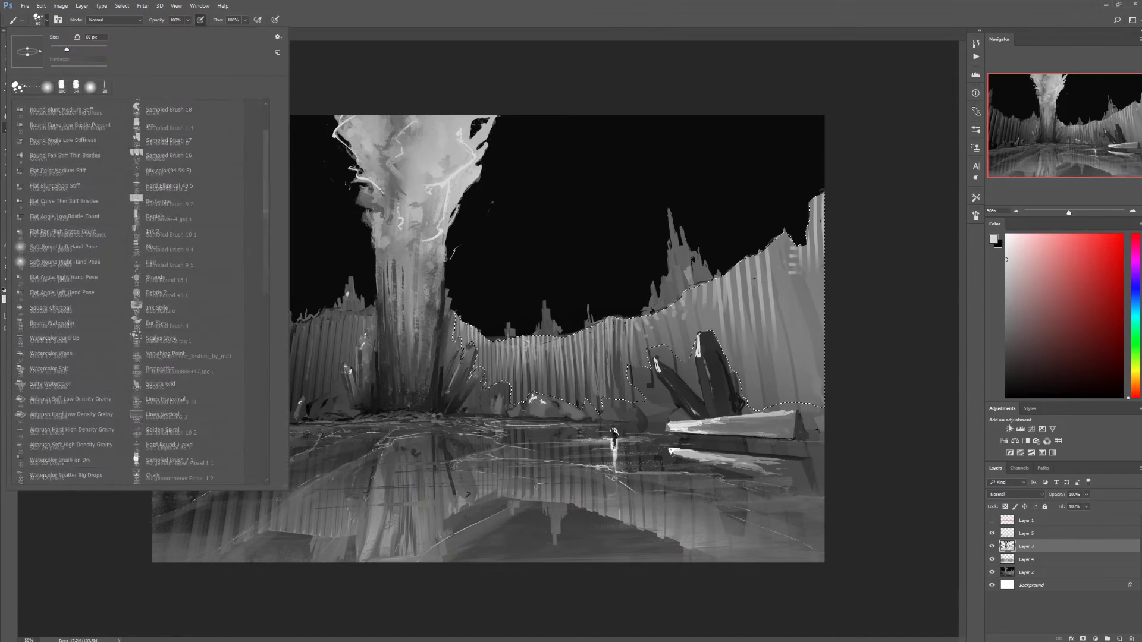
double_click(71, 230)
drag(458, 327, 514, 353)
drag(539, 339, 592, 357)
drag(610, 318, 615, 380)
drag(717, 273, 720, 319)
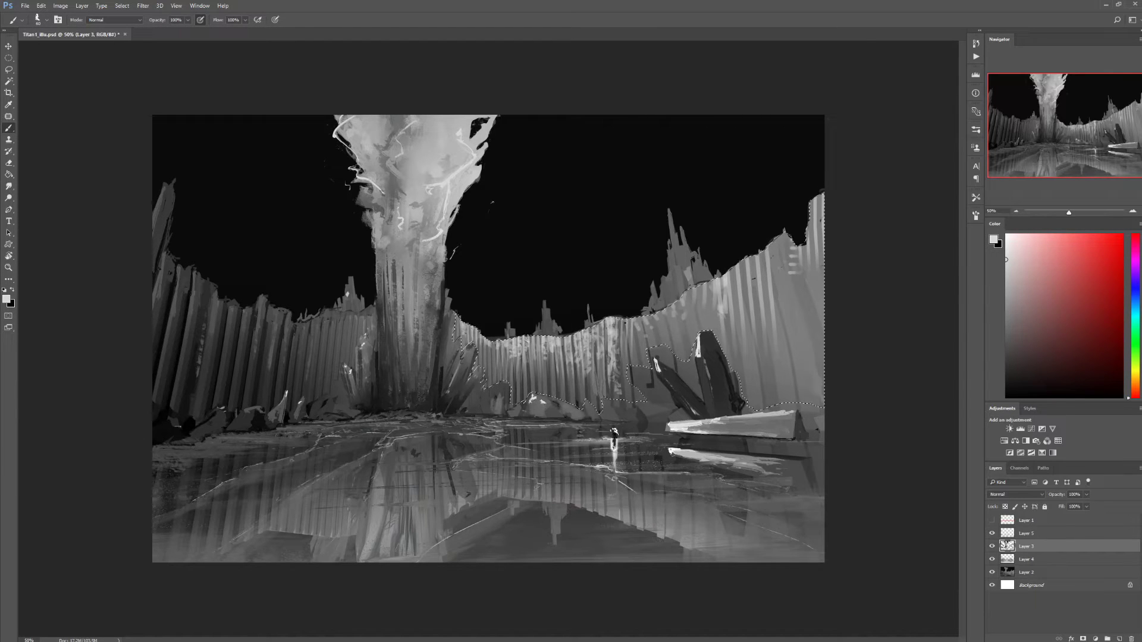
drag(806, 196, 809, 300)
mouse_move(619, 318)
mouse_down()
mouse_move(621, 351)
mouse_move(603, 377)
mouse_move(622, 347)
mouse_up()
drag(654, 302, 663, 322)
drag(490, 369, 496, 390)
drag(466, 337, 470, 360)
drag(524, 335, 539, 367)
drag(630, 321, 639, 355)
mouse_move(684, 280)
mouse_down()
mouse_move(717, 295)
mouse_move(713, 321)
mouse_up()
drag(603, 318, 612, 390)
drag(767, 238, 770, 345)
drag(812, 196, 813, 309)
- Lasso the left-hand cliff wall, brush highlights along its rim and tall outer spike, and deselect
key(l)
mouse_move(373, 304)
mouse_down()
mouse_move(178, 262)
mouse_move(166, 184)
mouse_move(373, 306)
mouse_up()
drag(156, 351, 216, 410)
drag(330, 393, 356, 348)
key(b)
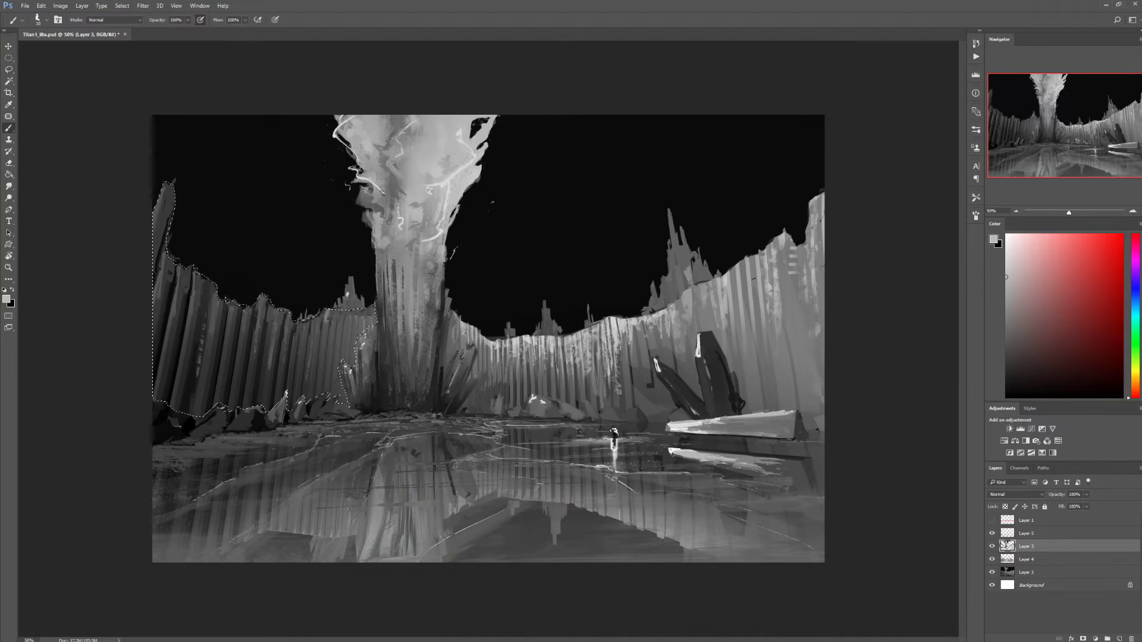
drag(167, 253, 214, 288)
drag(169, 188, 173, 261)
drag(351, 321, 202, 298)
key(ctrl+d)
- Refine the crystals on both sides of the trunk's base with lasso selections and sampled light and dark tones
right_click(350, 388)
click(350, 388)
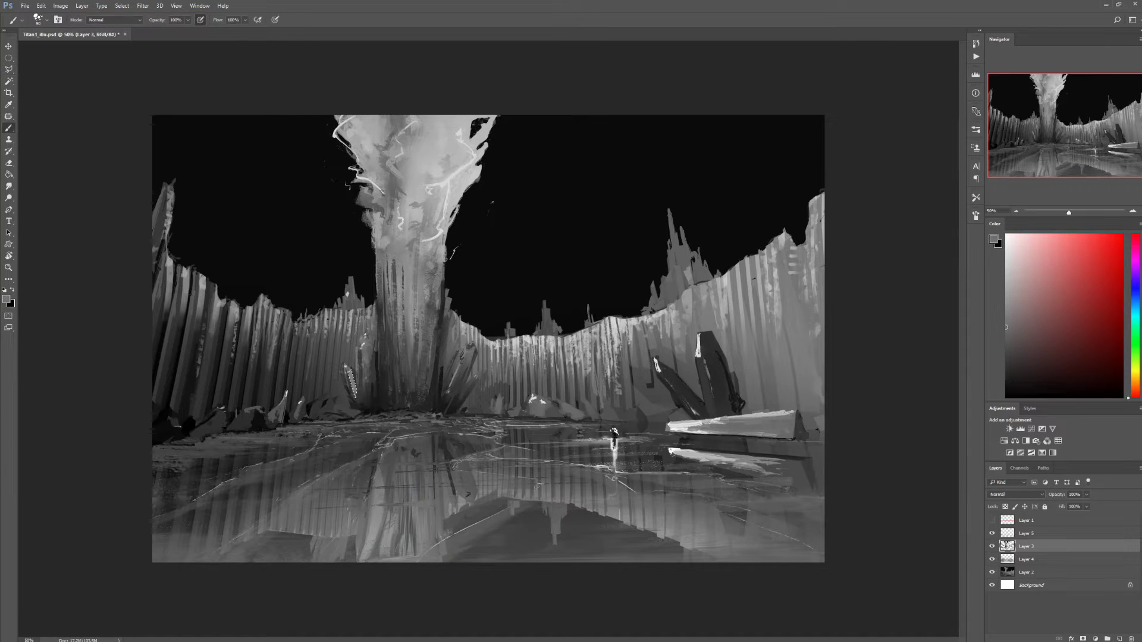
alt+click(415, 220)
key(l)
drag(365, 345, 367, 405)
key(b)
alt+click(335, 402)
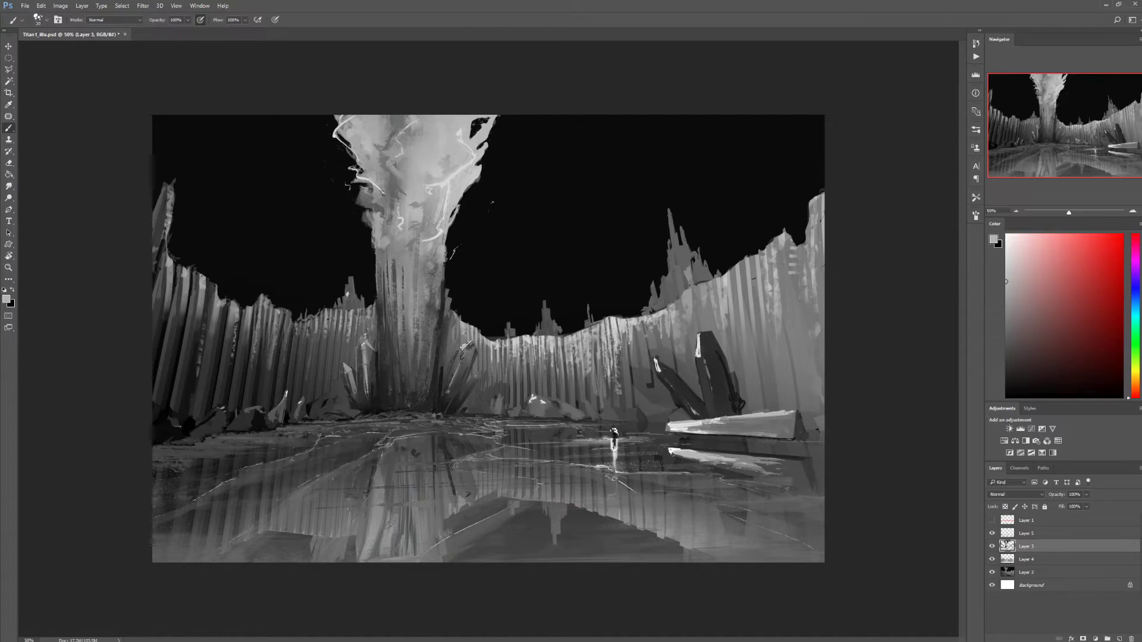
drag(476, 355, 446, 414)
alt+click(468, 350)
- Sample dark tones and paint the rocks along the left shoreline and the shadowed base of the left wall
alt+click(208, 419)
drag(231, 416, 348, 415)
alt+click(340, 429)
alt+click(254, 451)
alt+click(179, 437)
drag(155, 405, 182, 356)
drag(199, 413, 206, 381)
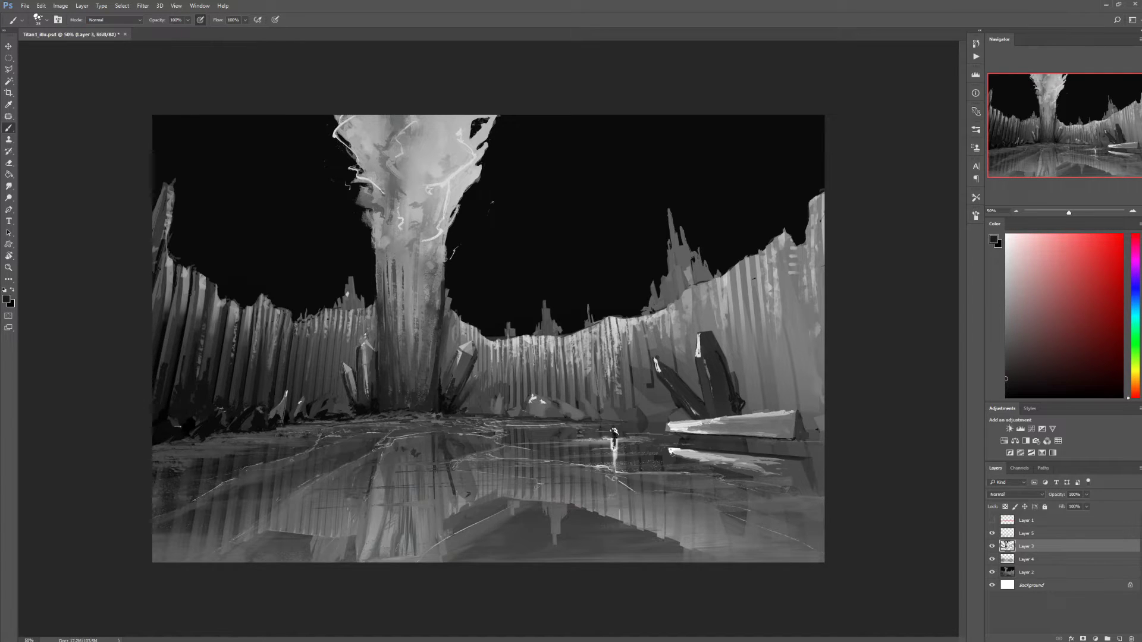
- Enlarge the brush and paint sampled mid-grey strokes over the columns of the left cliff wall
alt+click(368, 396)
key(bracketright)
key(bracketright)
drag(242, 373, 242, 326)
alt+click(213, 348)
drag(182, 328, 182, 305)
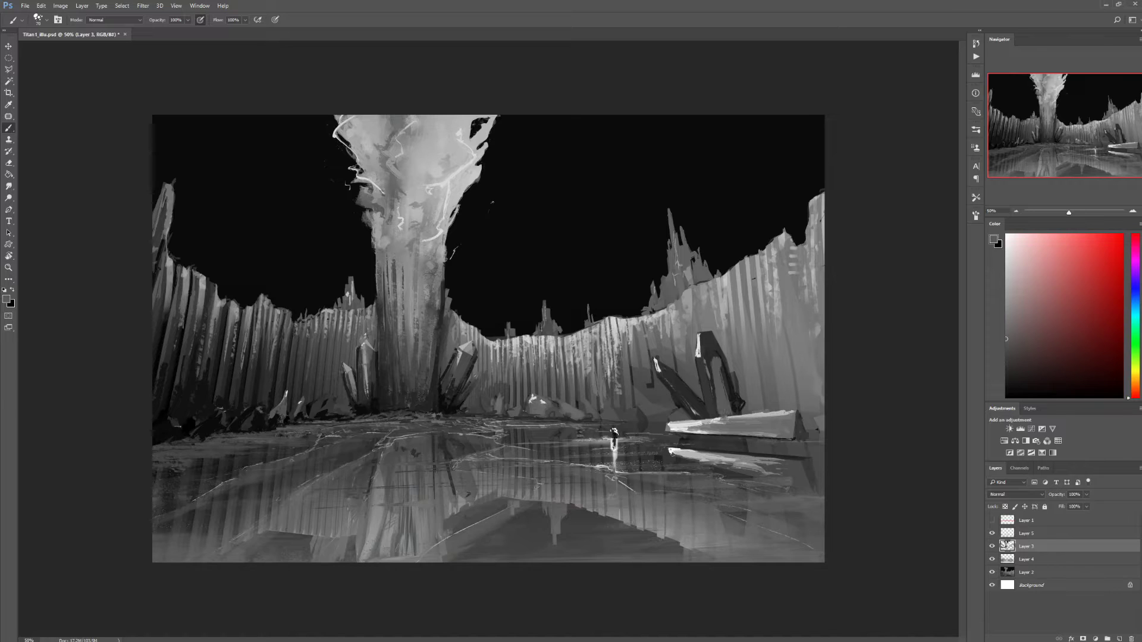
- Lasso the two dark leaning crystals before the right cliff and paint lighter facets on them
key(l)
mouse_move(658, 363)
mouse_down()
mouse_move(708, 417)
mouse_move(723, 404)
mouse_move(699, 411)
mouse_up()
key(b)
key(bracketright)
key(bracketright)
key(bracketright)
drag(705, 366, 716, 410)
alt+click(714, 381)
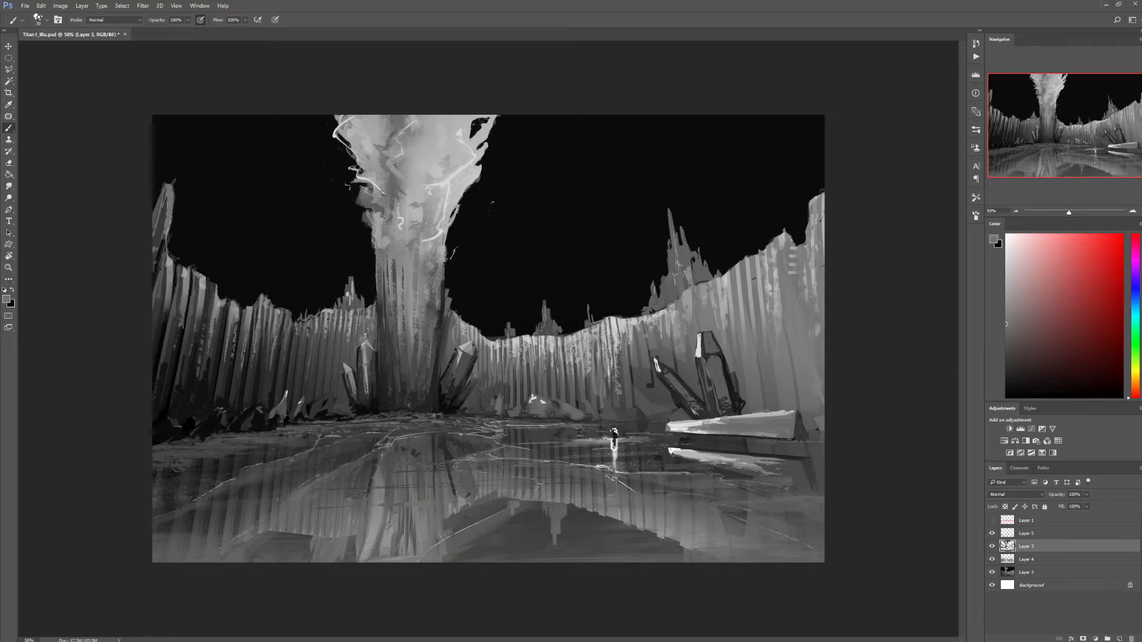
- Sample dark and light tones and refine the small rocks along the far shoreline right of the trunk
alt+click(626, 418)
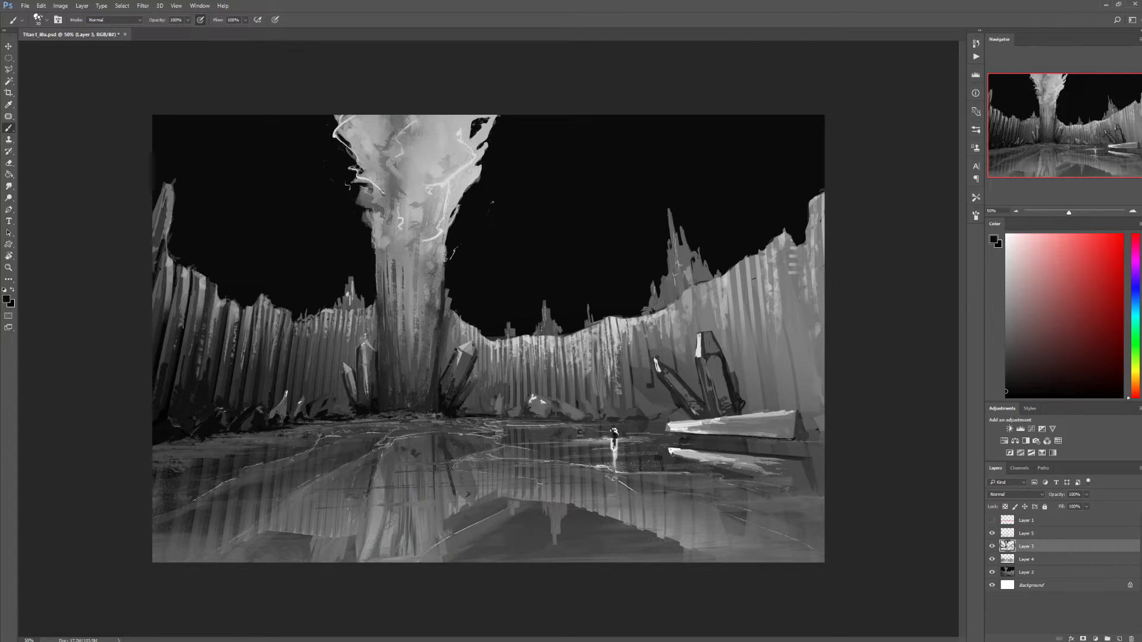
alt+click(610, 442)
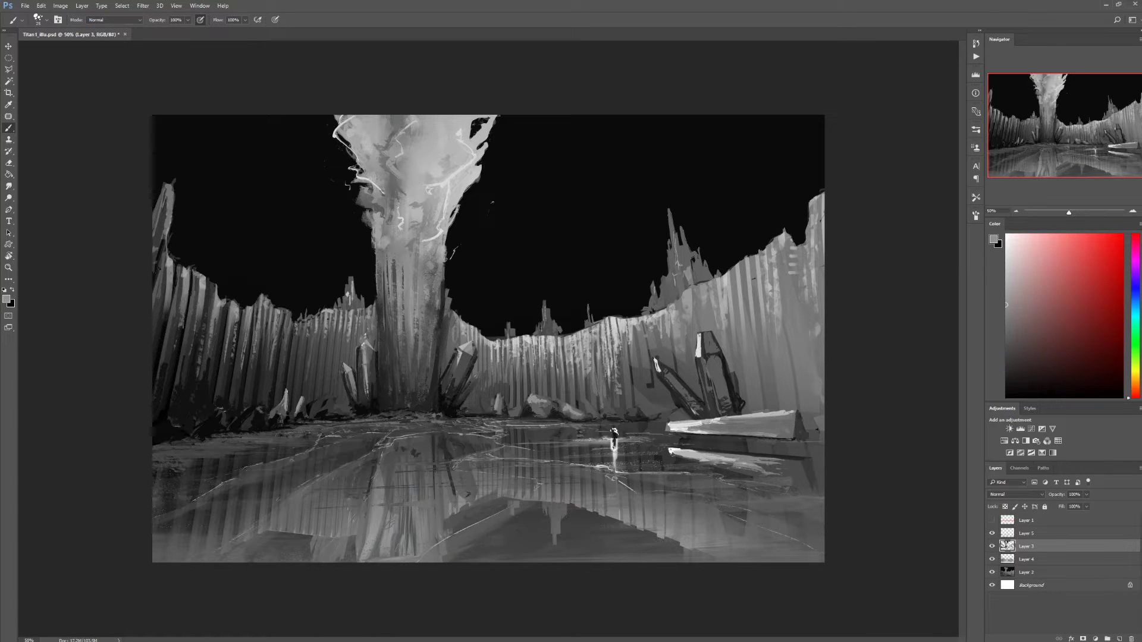
alt+shift+right_click(571, 232)
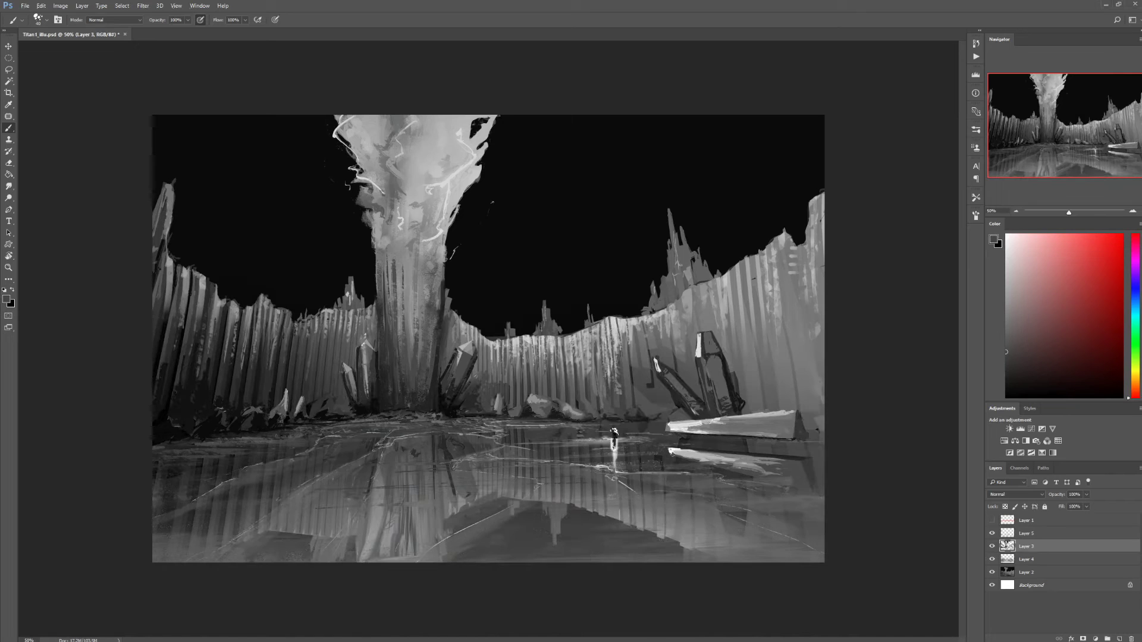
- Lasso the cliff bases behind the shoreline rocks, shade them with dark grey at reduced brush opacity, and deselect
key(l)
mouse_move(311, 404)
mouse_down()
mouse_move(198, 420)
mouse_move(242, 416)
mouse_up()
mouse_move(443, 309)
mouse_down()
mouse_move(440, 382)
mouse_move(481, 416)
mouse_move(594, 414)
mouse_move(443, 308)
mouse_up()
key(b)
key(bracketleft)
key(bracketleft)
key(bracketleft)
key(bracketleft)
key(bracketleft)
key(bracketleft)
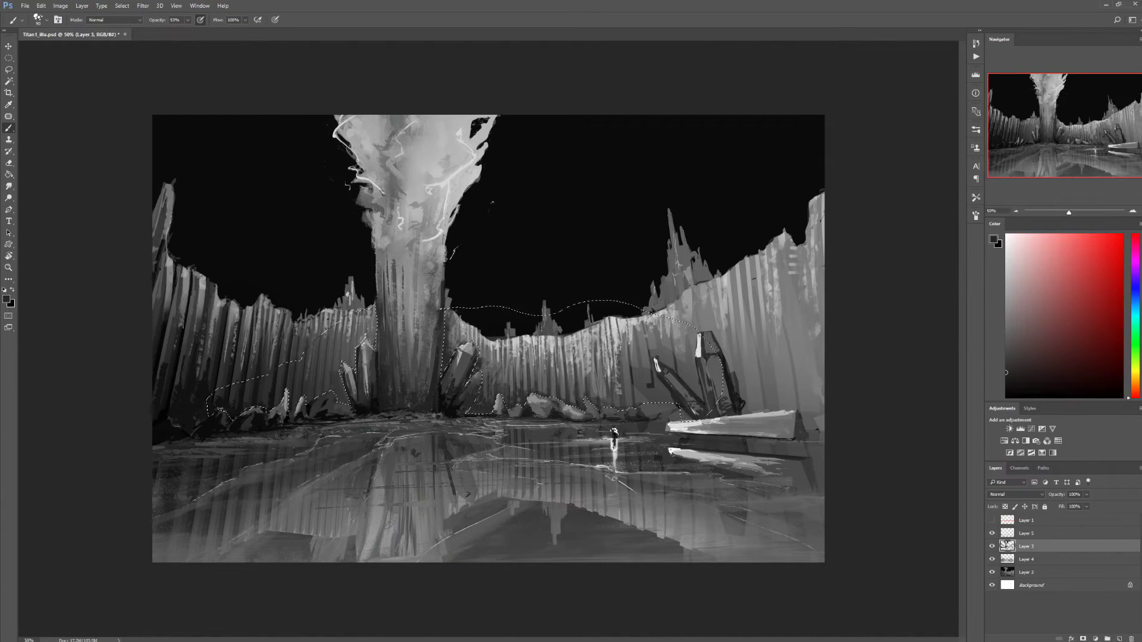
alt+click(474, 362)
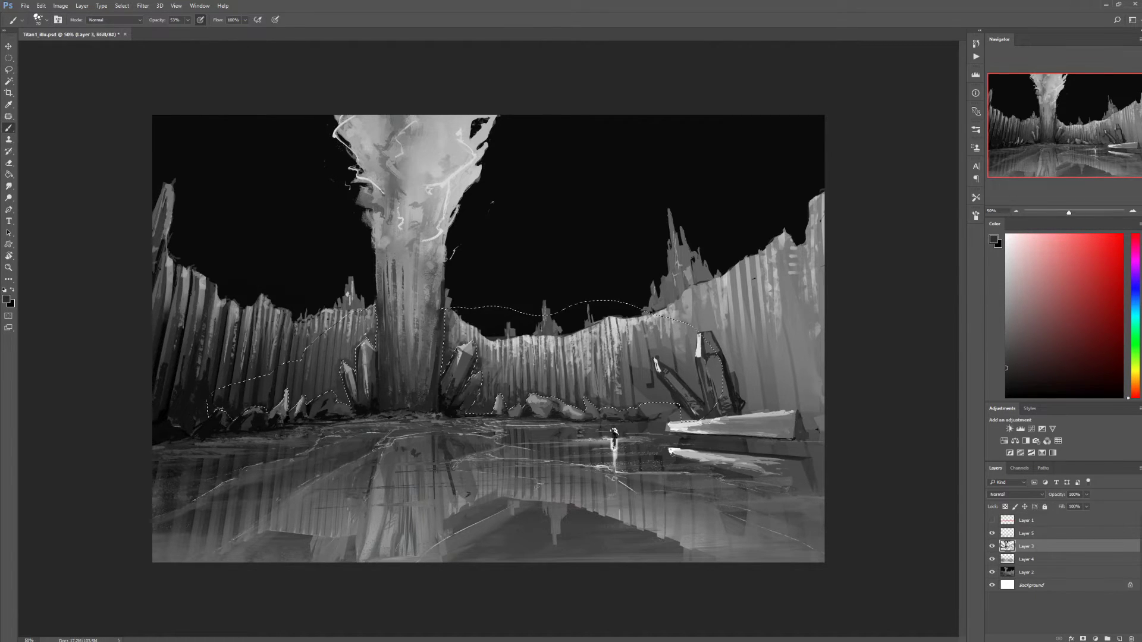
key(ctrl+d)
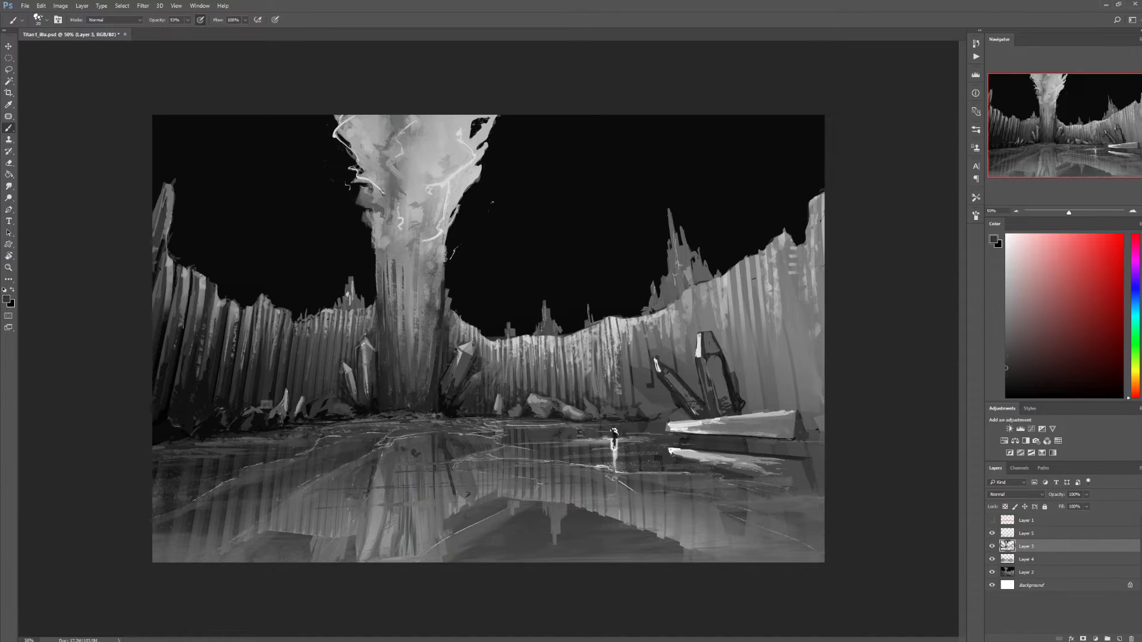
- Sample the trunk's tones and paint a thin bright lightning branch reaching from its upper right side into the sky
key(bracketright)
key(bracketright)
key(bracketright)
alt+click(410, 310)
alt+click(446, 201)
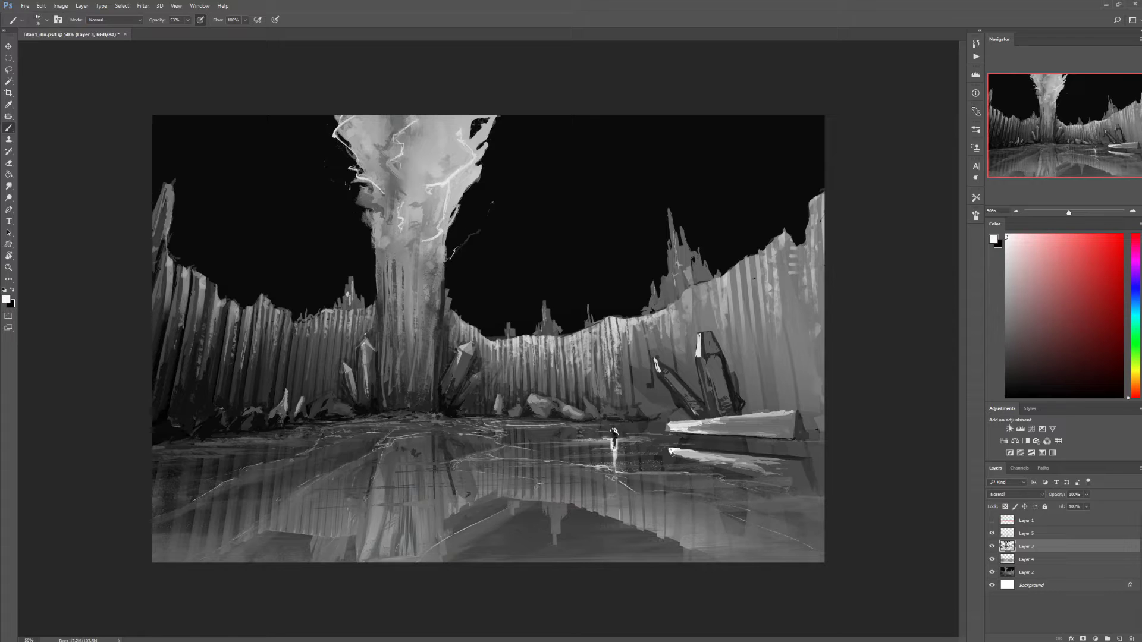
drag(499, 117, 494, 174)
- Merge Layer 3 with Layer 5 and paint sampled dark tones along the left shoreline and beneath the trunk
shift+click(1026, 534)
key(ctrl+e)
alt+click(253, 438)
alt+click(329, 435)
drag(300, 424, 407, 421)
drag(266, 438, 225, 441)
drag(207, 441, 153, 445)
drag(450, 418, 512, 420)
key(bracketleft)
drag(357, 420, 390, 418)
drag(312, 428, 403, 426)
drag(406, 423, 518, 422)
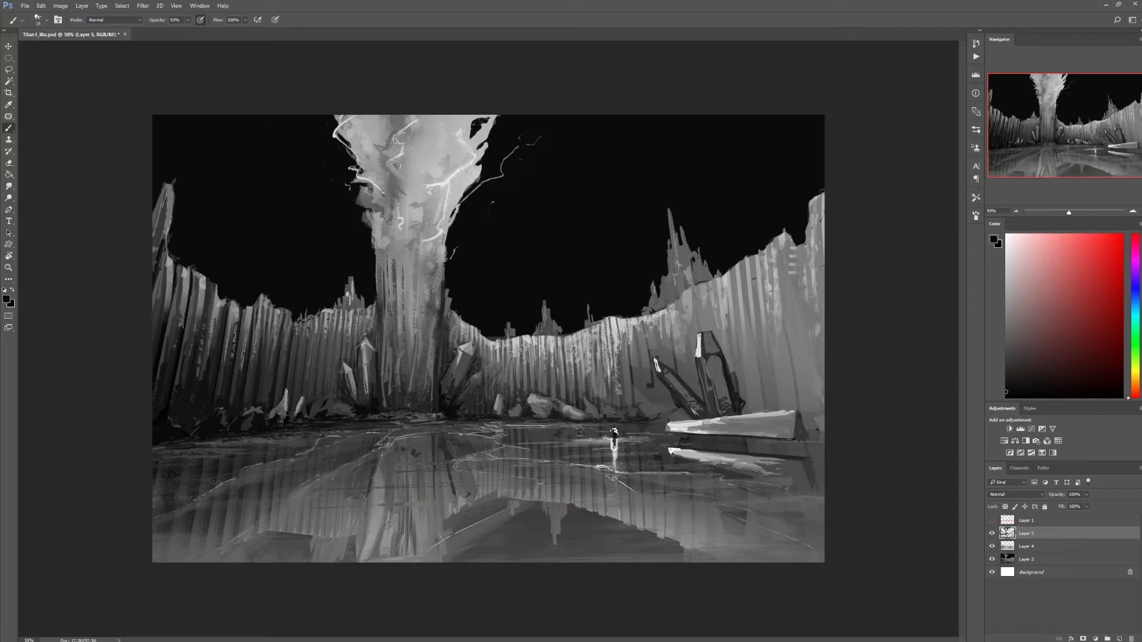
- Sample dark tones and darken the shoreline at both ends of the fallen crystal with a smaller brush
alt+click(767, 442)
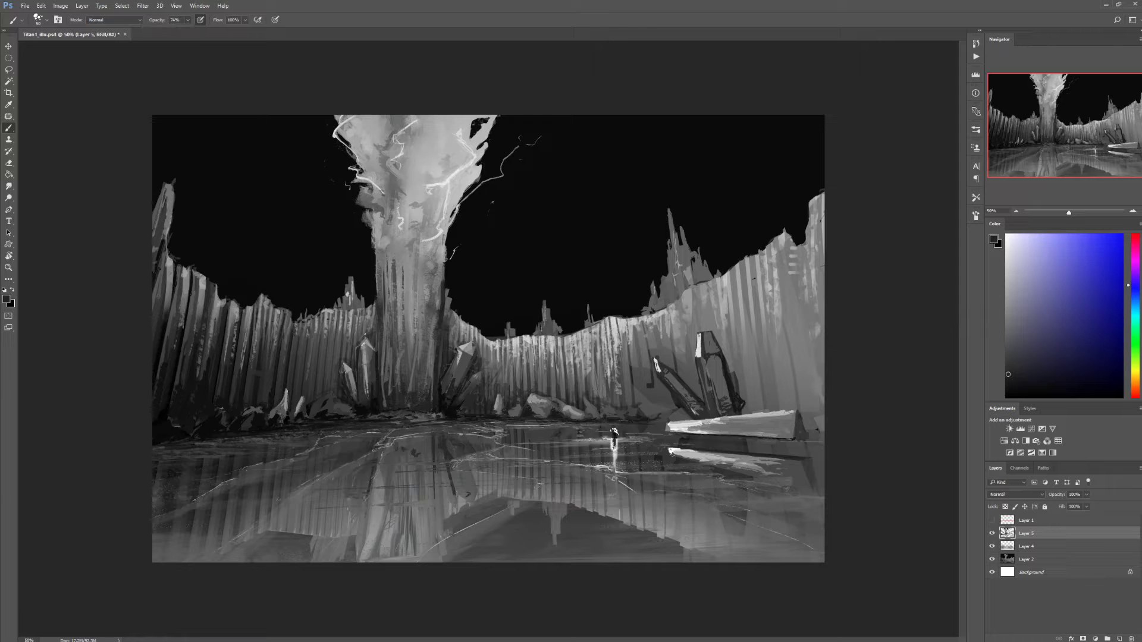
drag(812, 440, 824, 434)
alt+click(761, 443)
key(bracketleft)
key(bracketleft)
drag(651, 419, 670, 417)
- Paint dark vertical strokes up the lower right cliff wall around the leaning crystals and behind the fallen crystal
drag(634, 361, 642, 400)
alt+click(752, 411)
drag(763, 376, 767, 409)
drag(798, 382, 800, 409)
alt+click(796, 392)
drag(736, 355, 737, 372)
drag(756, 335, 757, 396)
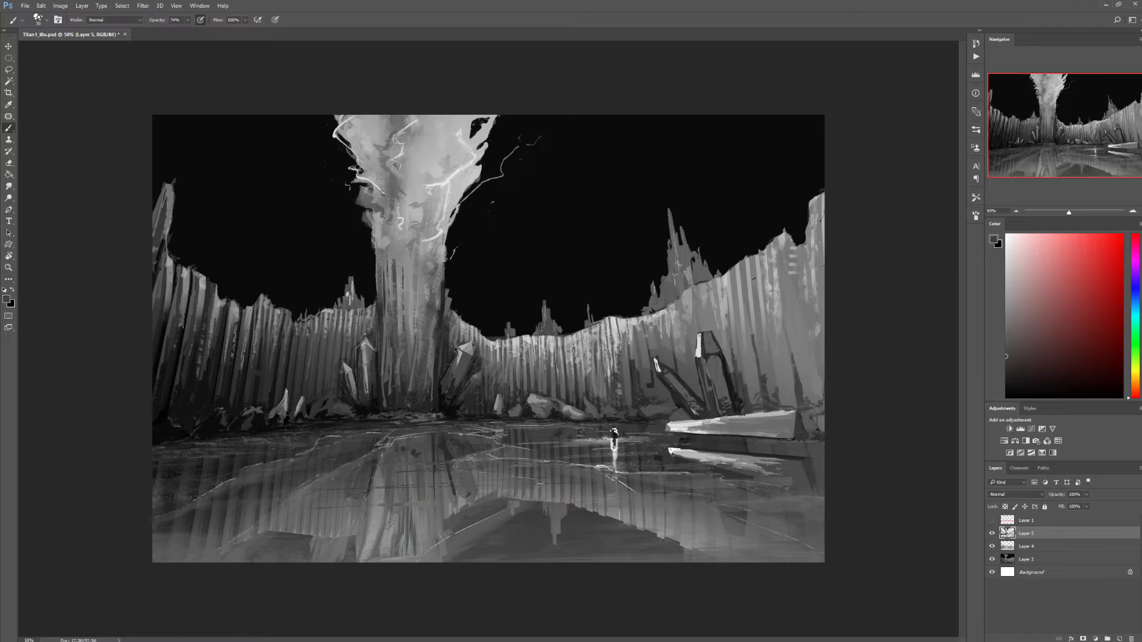
- Sample tones from the two leaning crystals and refine their edges and bright tips
alt+click(693, 389)
drag(689, 380, 693, 398)
alt+click(693, 397)
alt+click(699, 336)
drag(699, 333, 698, 358)
- Paint a dark streak across the water below the trunk, and touch up the left cliff at 100% brush opacity
alt+click(346, 452)
drag(330, 433, 433, 433)
key(0)
alt+click(229, 319)
mouse_move(188, 276)
mouse_down()
mouse_move(189, 336)
mouse_move(203, 343)
mouse_up()
- Sample a dark tone and paint shadows behind the fallen crystal and over the end of its reflection
alt+click(788, 402)
drag(744, 409, 781, 407)
drag(762, 459, 800, 459)
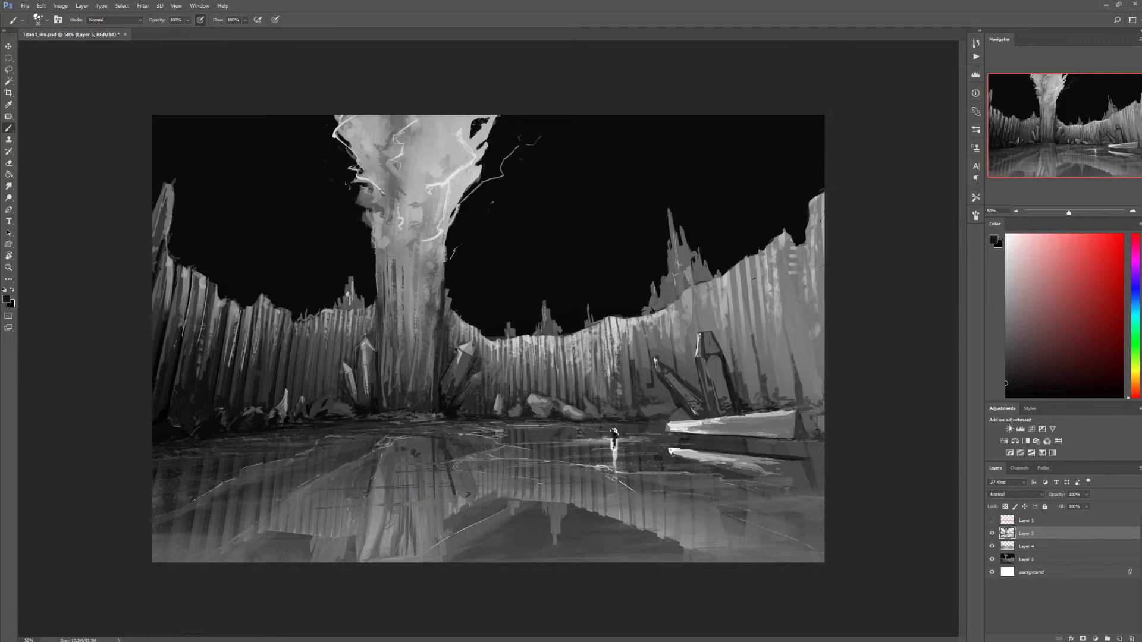
- Sample light and mid tones from the water and paint a wider bright ripple around the small standing figure
alt+click(564, 442)
drag(516, 423, 590, 427)
alt+click(615, 442)
alt+click(766, 478)
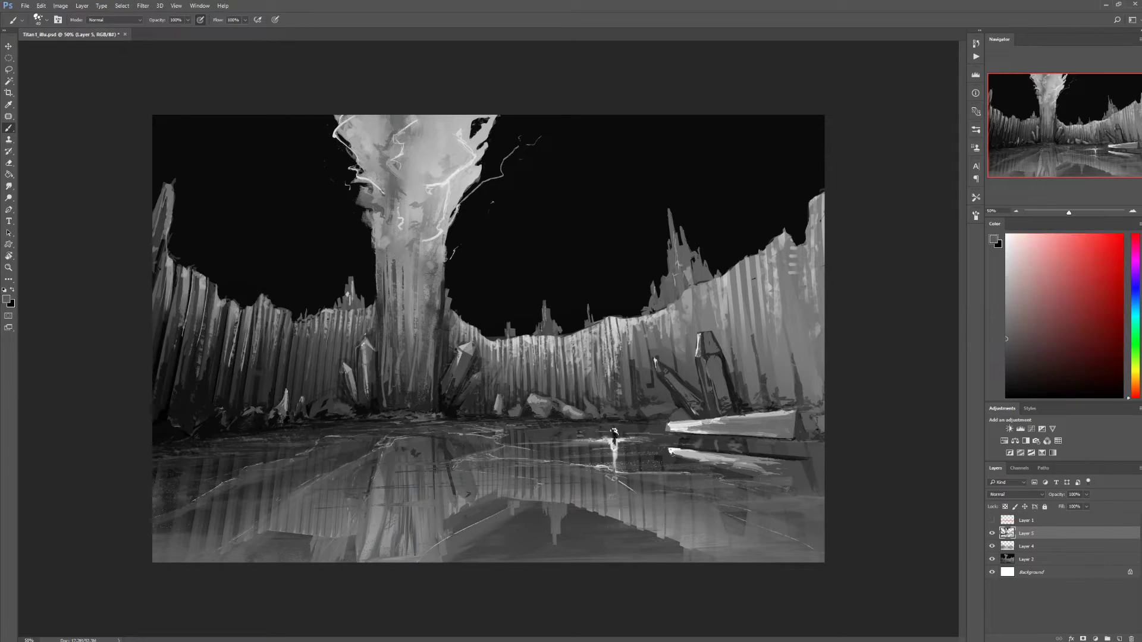
alt+click(697, 445)
alt+click(615, 442)
drag(588, 443, 706, 462)
- Sample tones from the fallen crystal and paint a darker facet along its upper side, touching up its reflection
alt+click(697, 456)
alt+click(729, 450)
drag(671, 422, 757, 415)
drag(718, 464, 745, 466)
alt+click(727, 426)
alt+click(738, 418)
drag(718, 424, 794, 437)
alt+click(802, 425)
alt+click(790, 442)
- Touch up the rocks at the cliff base beside the fallen crystal and paint over the figure's bright reflection with sampled water tones
alt+click(651, 415)
alt+click(644, 395)
mouse_move(645, 407)
mouse_down()
mouse_move(641, 416)
mouse_move(649, 400)
mouse_up()
key(bracketleft)
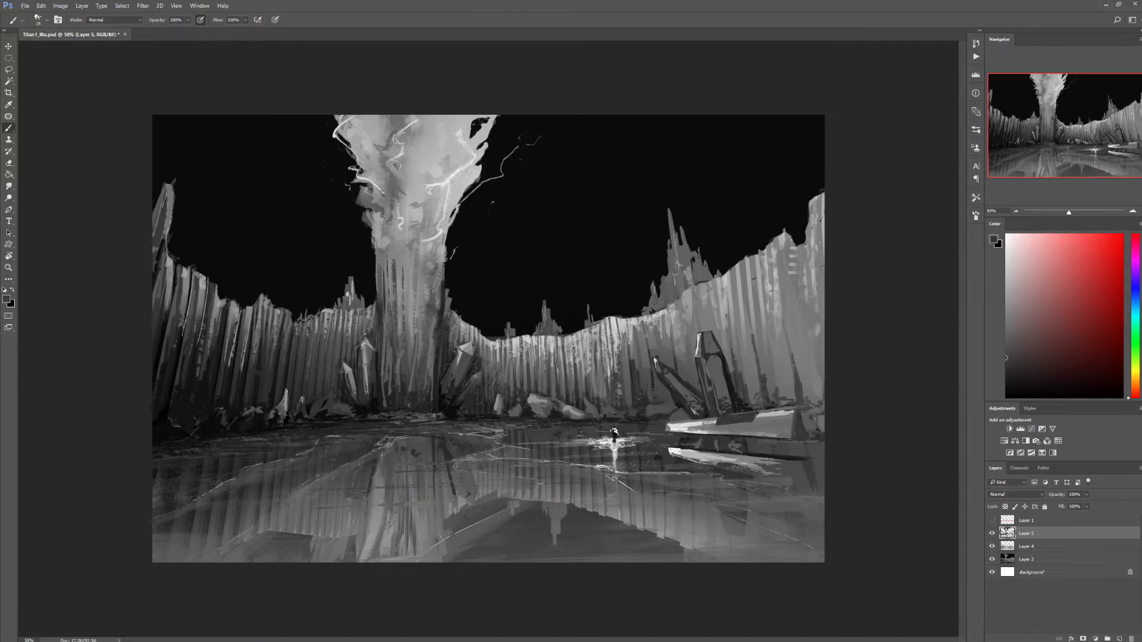
key(bracketright)
alt+click(612, 458)
alt+click(612, 474)
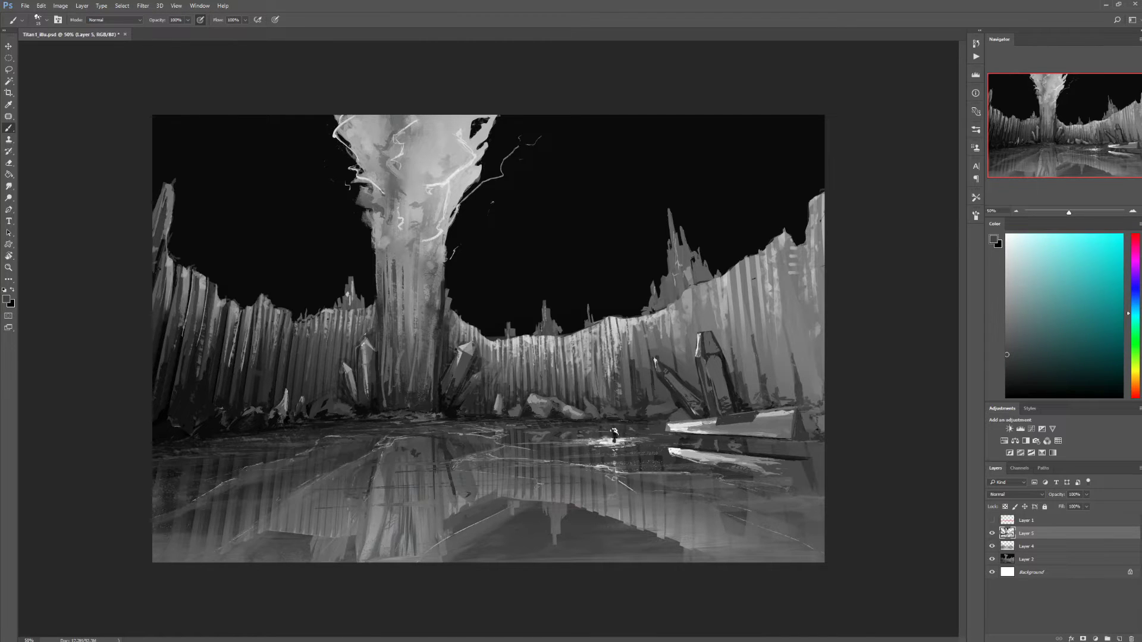
alt+click(614, 433)
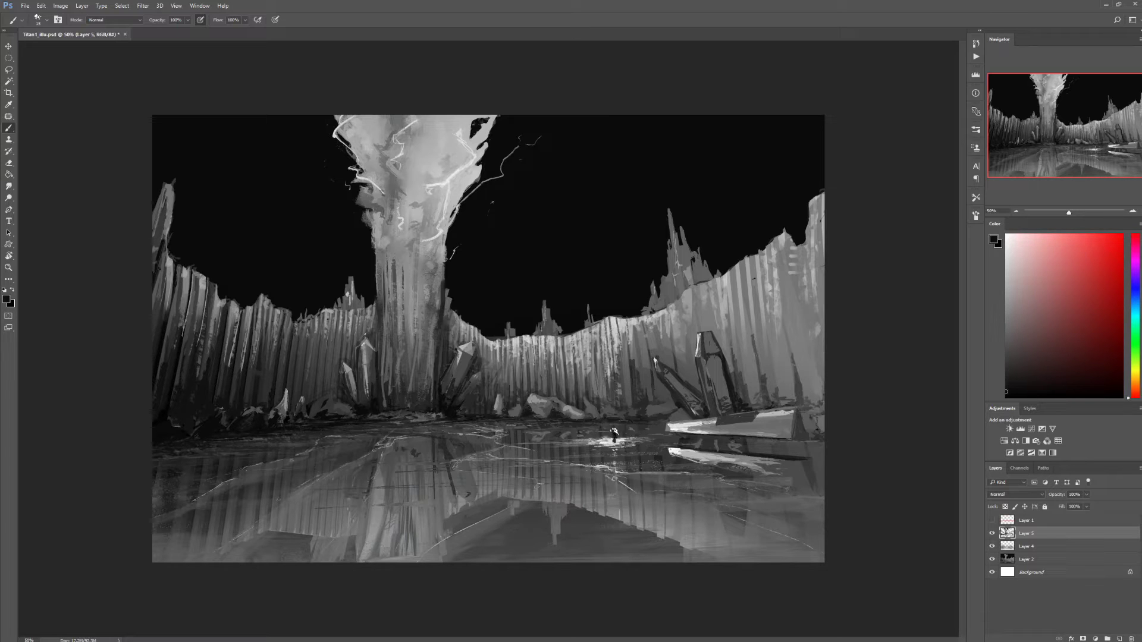
- Sample a dark tone from the lower trunk and paint textured vertical streaks on the middle of the trunk
alt+click(417, 381)
key(bracketright)
drag(412, 254, 412, 321)
mouse_move(393, 236)
mouse_down()
mouse_move(408, 256)
mouse_move(384, 247)
mouse_up()
- Paint finer dark vertical streaks over the lower trunk with a smaller brush and tones sampled near its base
key(bracketleft)
key(bracketleft)
key(bracketleft)
alt+click(432, 357)
mouse_move(432, 340)
mouse_down()
mouse_move(423, 393)
mouse_move(405, 375)
mouse_up()
drag(391, 271, 391, 295)
alt+click(397, 381)
alt+click(384, 398)
drag(431, 356, 423, 387)
- Lasso the water on the left and centre, and darken it along the shoreline with a large brush
key(l)
mouse_move(354, 418)
mouse_down()
mouse_move(546, 416)
mouse_move(354, 418)
mouse_up()
key(b)
click(38, 20)
key(Return)
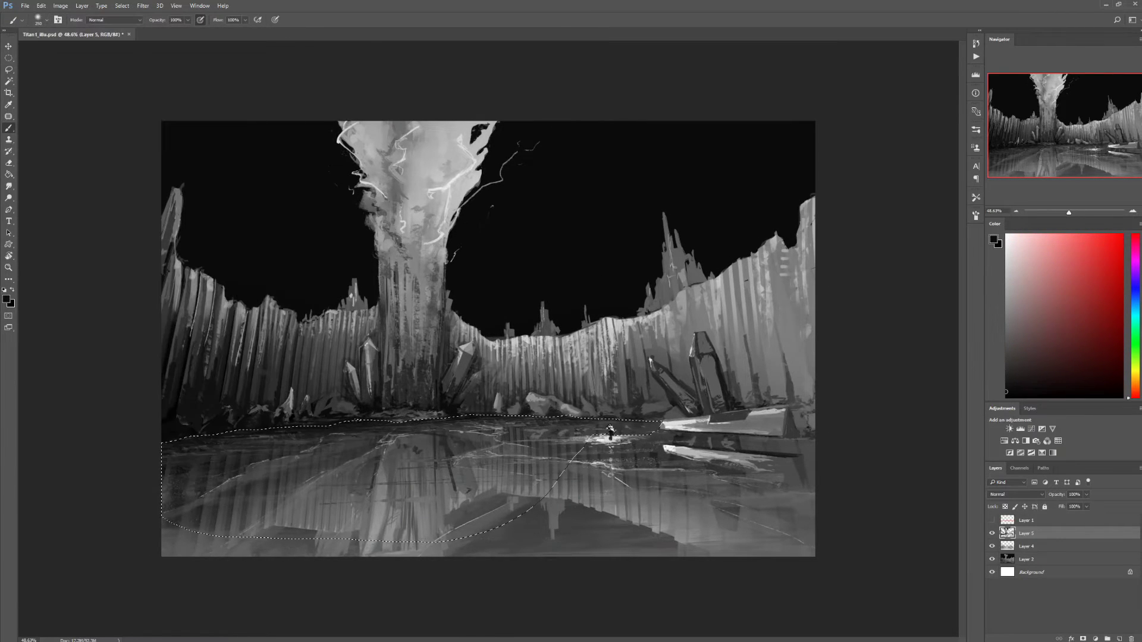
drag(190, 475, 565, 428)
click(38, 20)
key(Return)
drag(289, 444, 371, 444)
- Select the triangular end facet of the fallen crystal with straight lasso edges and paint it near-black
key(l)
click(787, 406)
click(782, 435)
click(800, 437)
click(788, 406)
click(38, 20)
key(Return)
alt+click(731, 416)
alt+click(610, 429)
- Select the end facet in the fallen crystal's reflection with straight lasso edges and paint it dark
key(l)
click(663, 444)
click(802, 455)
click(802, 491)
click(789, 456)
key(b)
drag(795, 459, 800, 483)
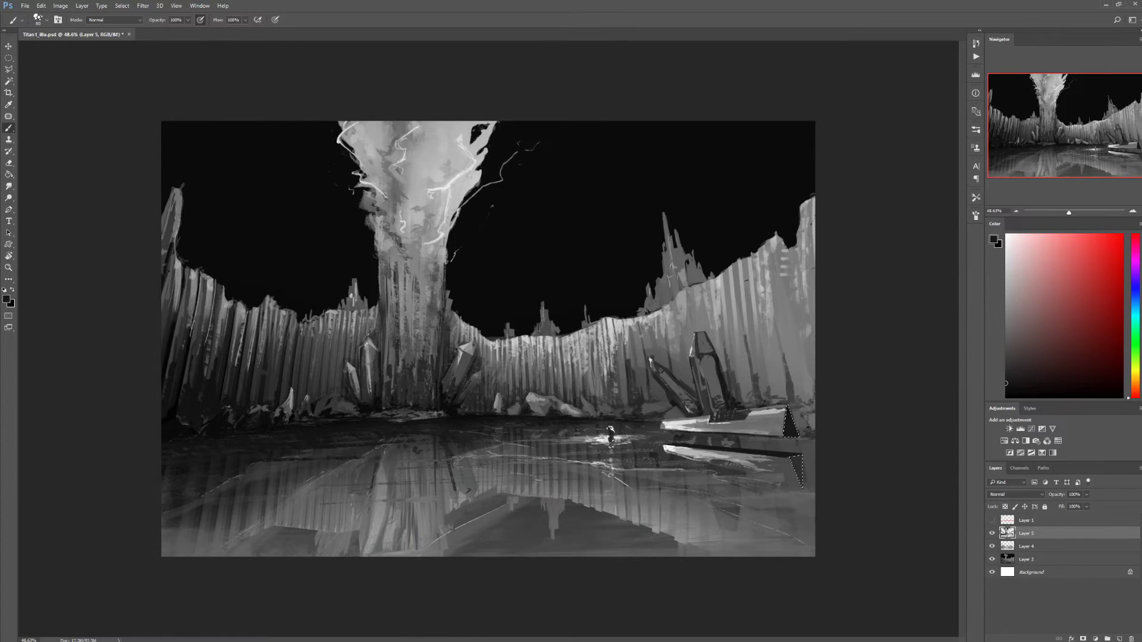
- Lasso the distant crystal spire left of the trunk on Layer 2 and darken it with Hue/Saturation
click(1026, 559)
key(ctrl+d)
right_click(8, 70)
click(51, 69)
scroll(357, 285, up, 5)
drag(378, 267, 439, 387)
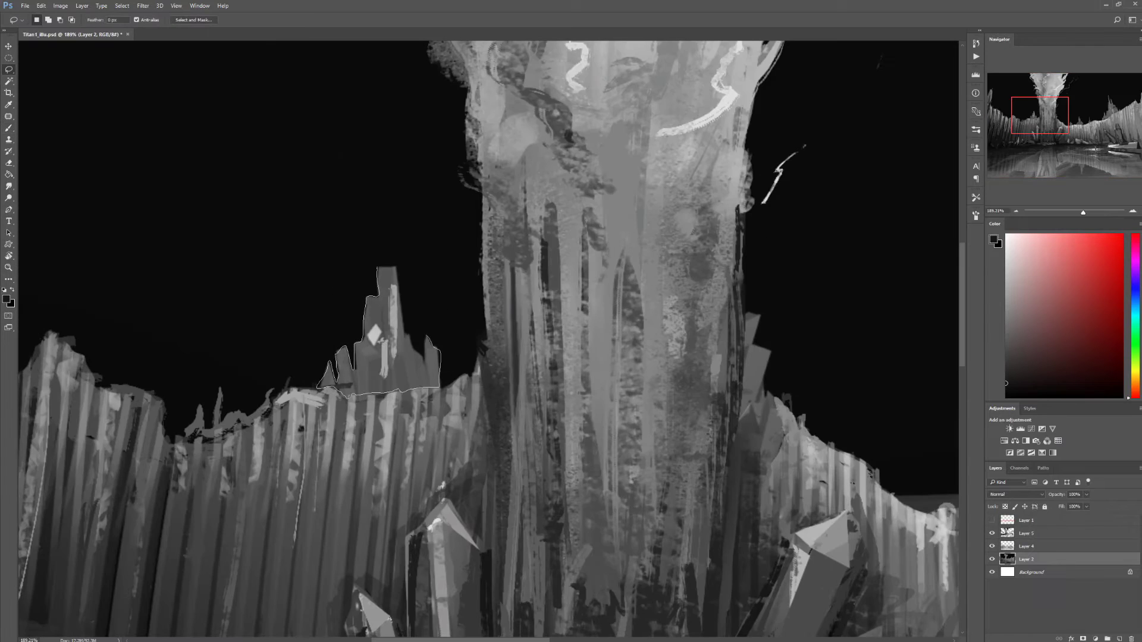
key(ctrl+u)
drag(631, 215, 613, 215)
key(Return)
- Darken the small distant spires behind the far central wall with Hue/Saturation
mouse_move(739, 271)
mouse_down()
mouse_move(690, 191)
mouse_move(678, 291)
mouse_move(659, 311)
mouse_move(738, 271)
mouse_up()
key(ctrl+u)
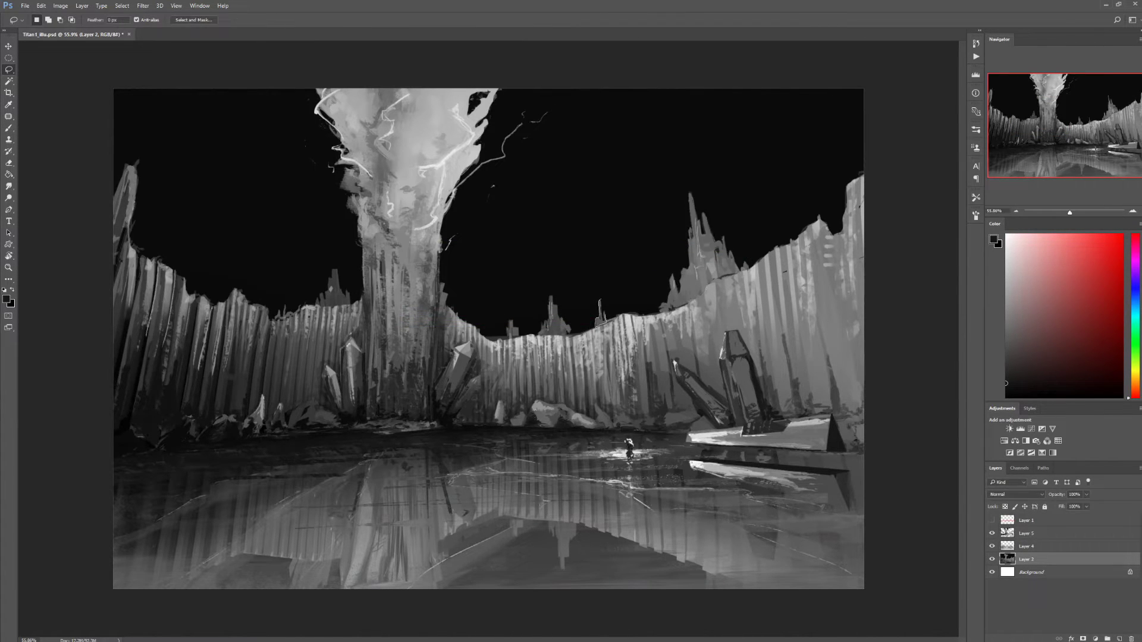
drag(501, 186, 359, 205)
key(Return)
- Retouch the small standing figure with a dark tone on Layer 5, and set the brush opacity to 52%
click(9, 128)
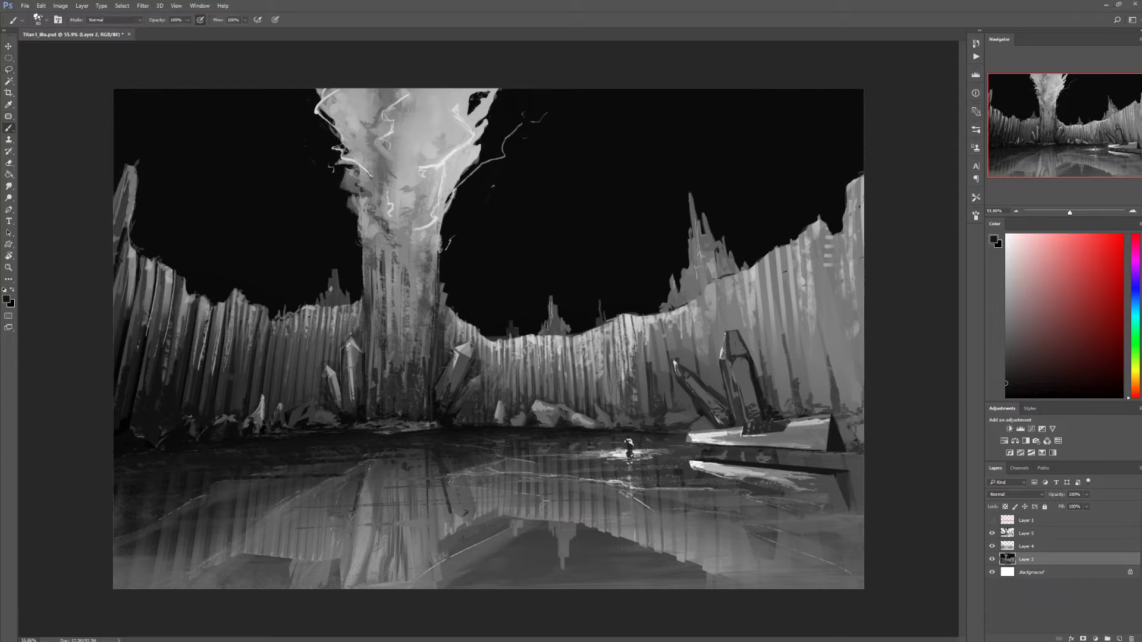
key(x)
click(1025, 533)
scroll(631, 440, up, 5)
key(x)
mouse_move(634, 419)
mouse_down()
mouse_move(651, 443)
mouse_move(633, 434)
mouse_up()
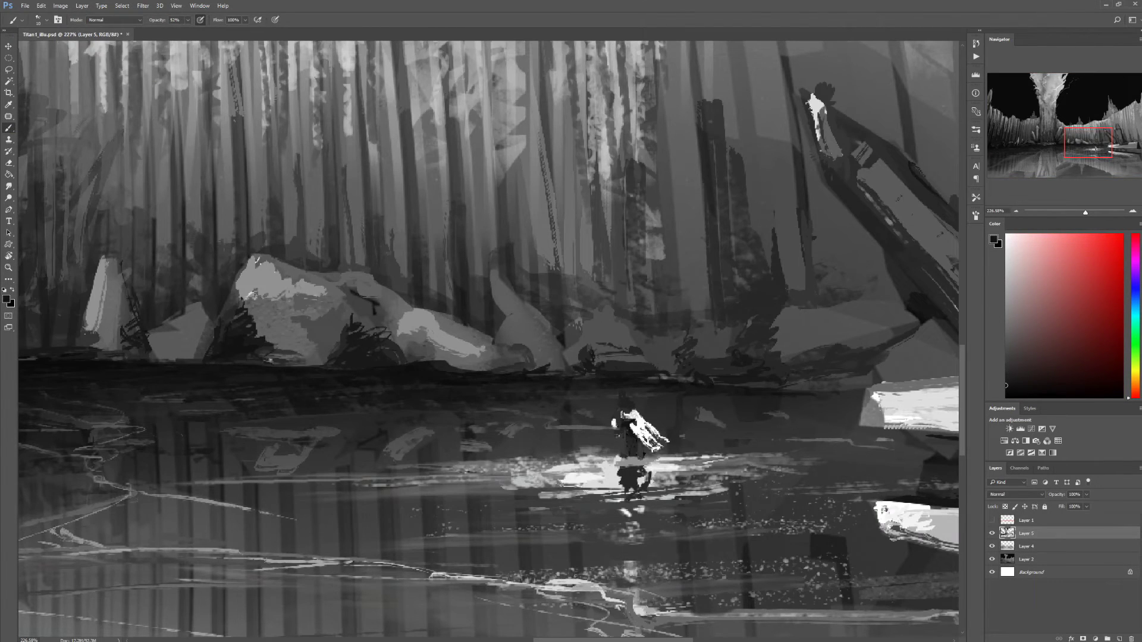
key(5)
key(2)
- Sample tones beside the trunk and from the left cliff top for retouching at 89% brush opacity
scroll(630, 431, down, 5)
alt+click(391, 308)
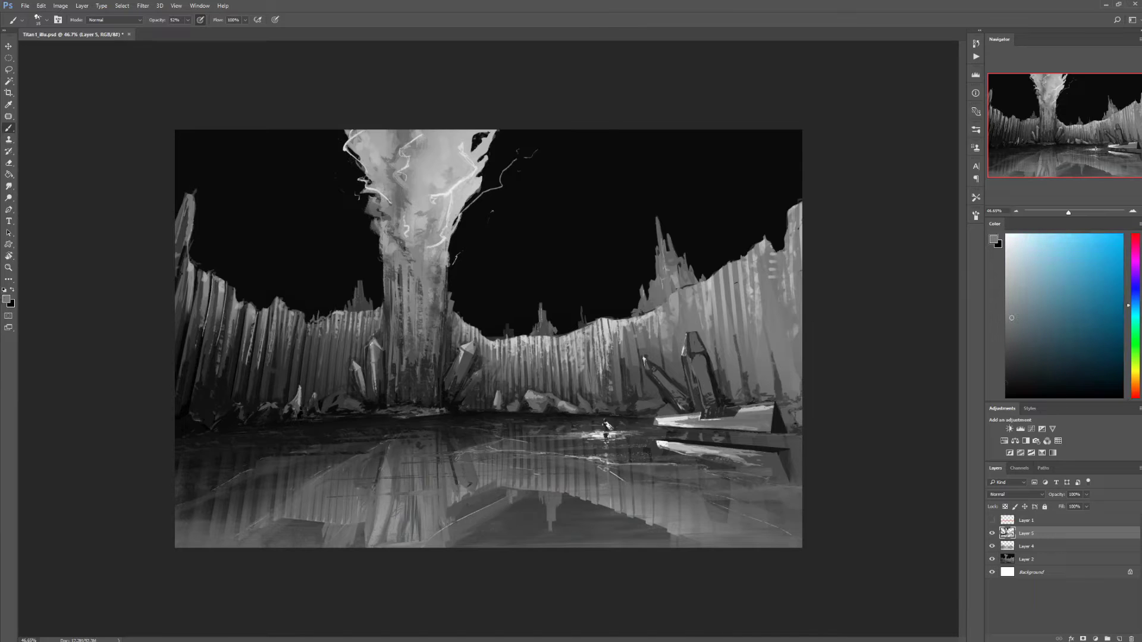
key(8)
key(9)
alt+click(320, 321)
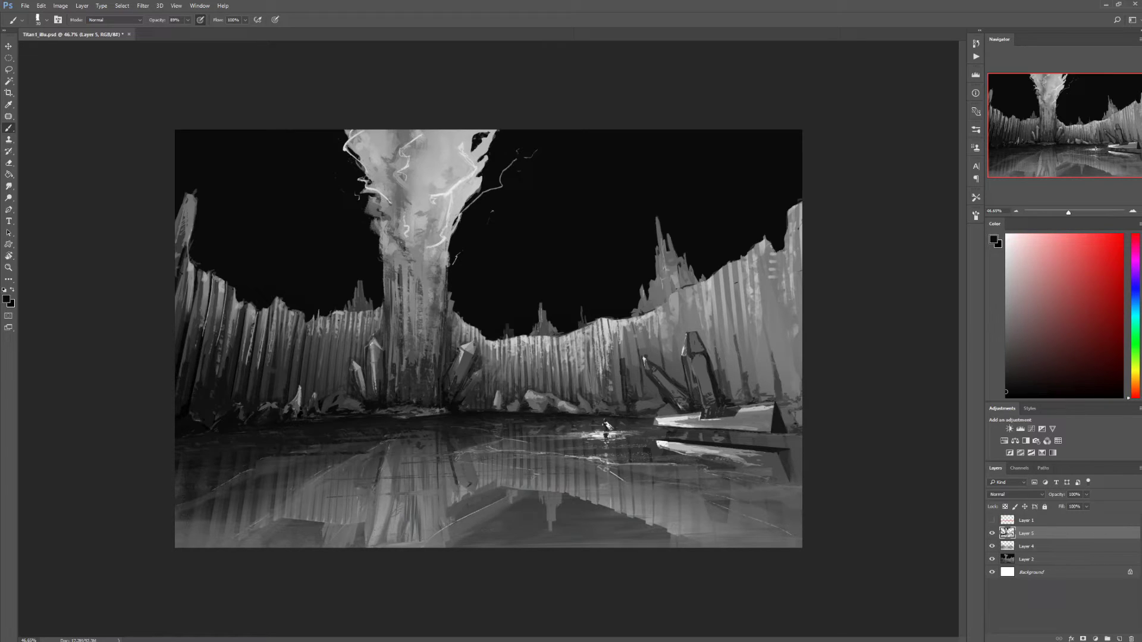
- Make a merged copy of the grouped painting layers, and rework lassoed narrow strips of the far wall on it
right_click(1005, 534)
click(1047, 452)
key(l)
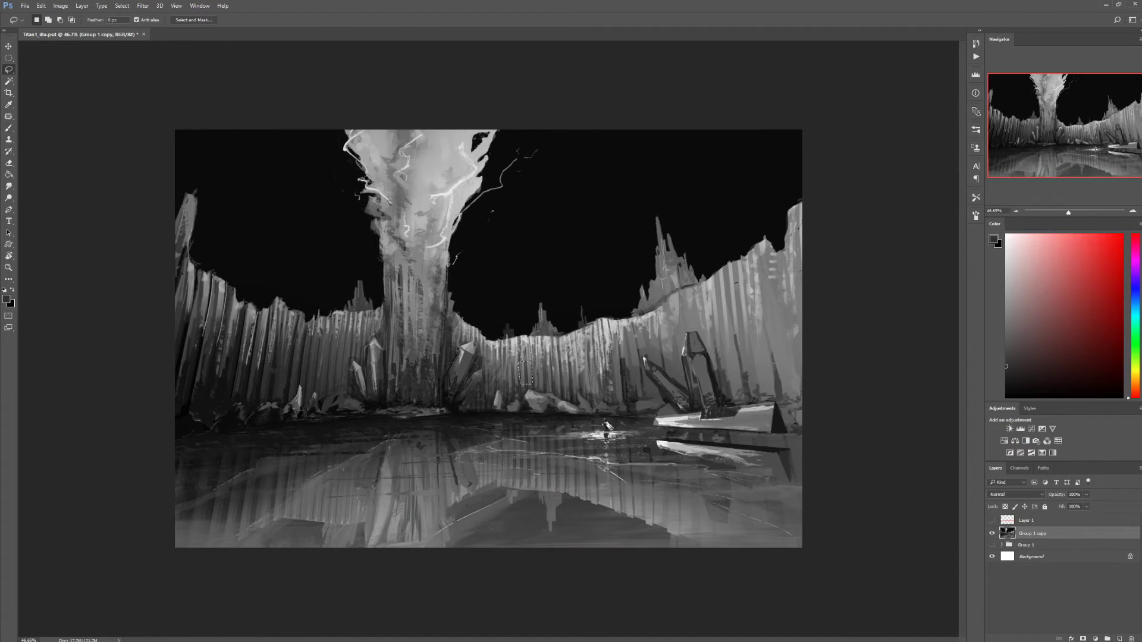
drag(515, 356, 513, 389)
key(z)
drag(572, 348, 618, 348)
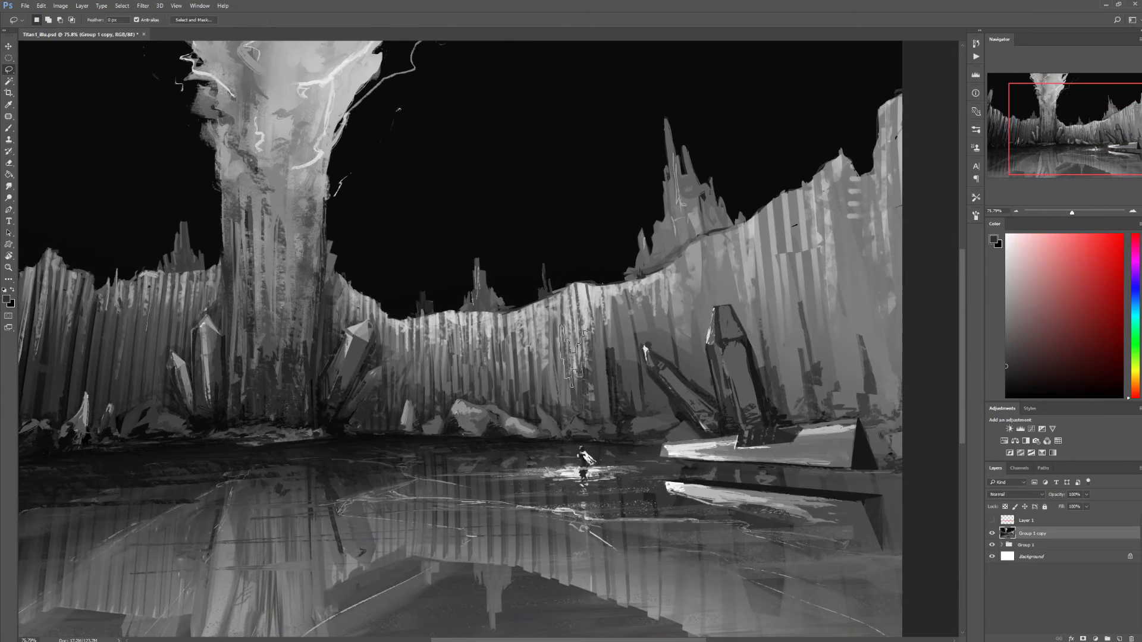
key(b)
key(ctrl+d)
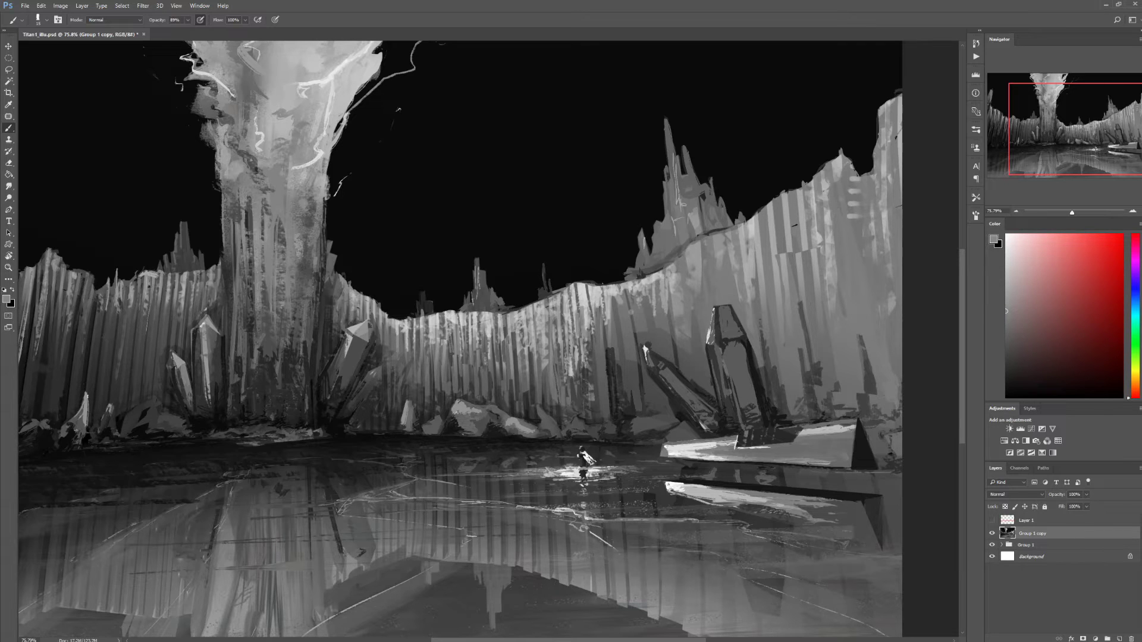
- Add a Soft Light layer and brush black over the surroundings and white over the trunk to strengthen the lighting
key(ctrl+0)
key(ctrl+shift+alt+n)
key(d)
mouse_move(738, 238)
mouse_down()
mouse_move(684, 369)
mouse_move(684, 410)
mouse_move(625, 499)
mouse_up()
key(x)
mouse_move(416, 178)
mouse_down()
mouse_move(452, 356)
mouse_move(392, 357)
mouse_move(585, 416)
mouse_move(657, 363)
mouse_move(458, 464)
mouse_up()
drag(618, 335, 713, 291)
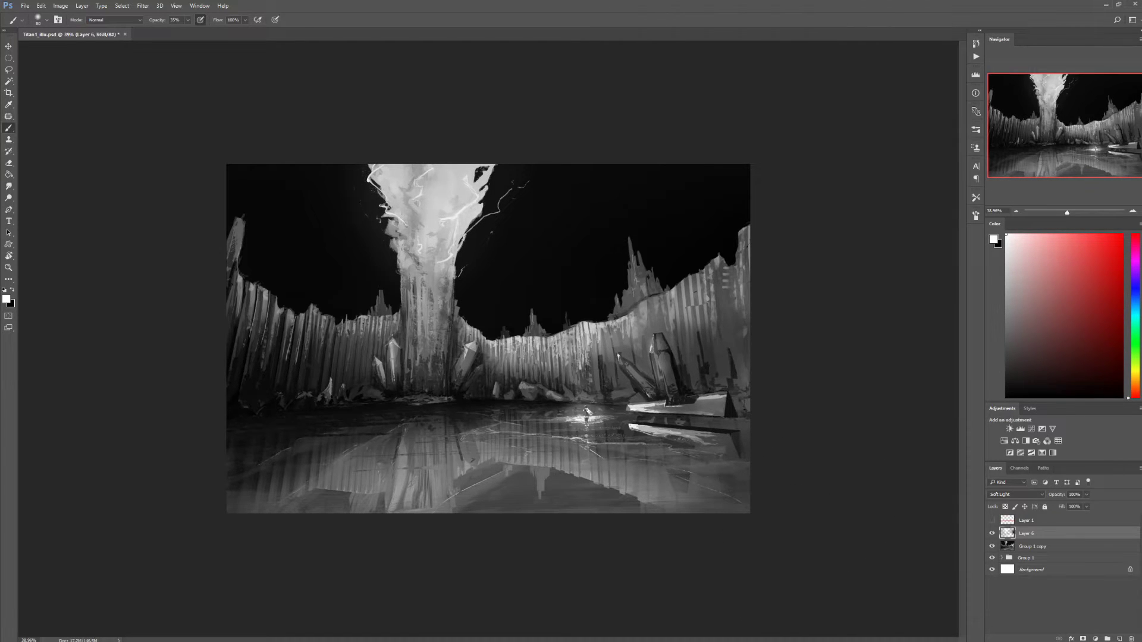
- Choose a different brush tip for the Smudge tool on the merged painting layer
key(alt+bracketleft)
key(r)
click(39, 19)
double_click(178, 395)
click(39, 20)
double_click(178, 417)
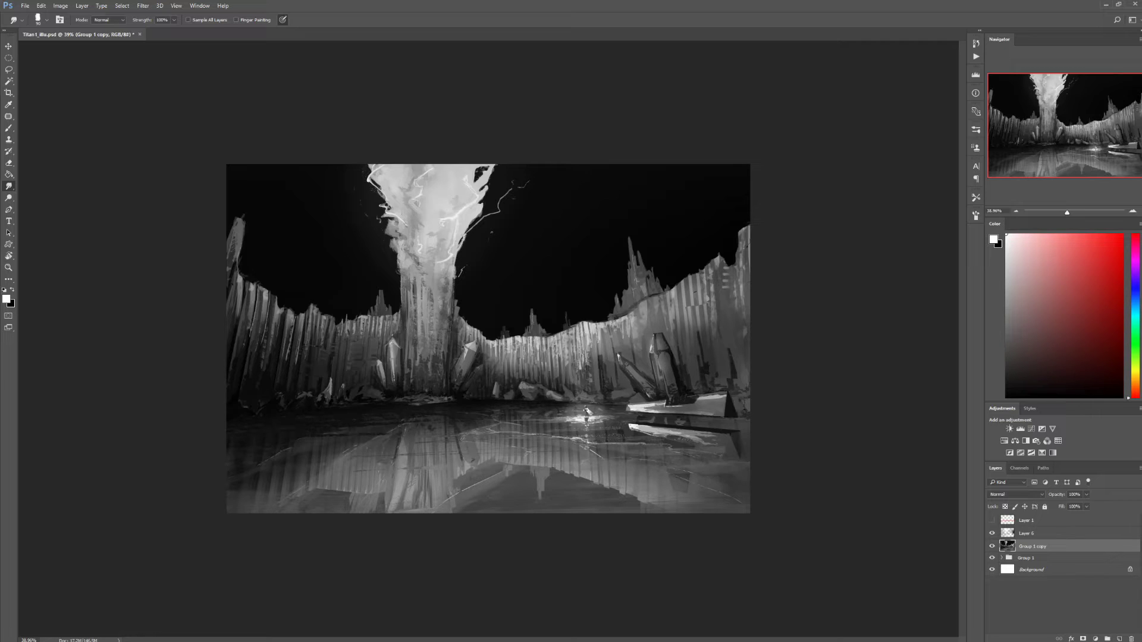
- Sample dark tones from the leaning crystal, its base and the water, and retouch the crystal area at 100% brush opacity
key(b)
alt+click(659, 339)
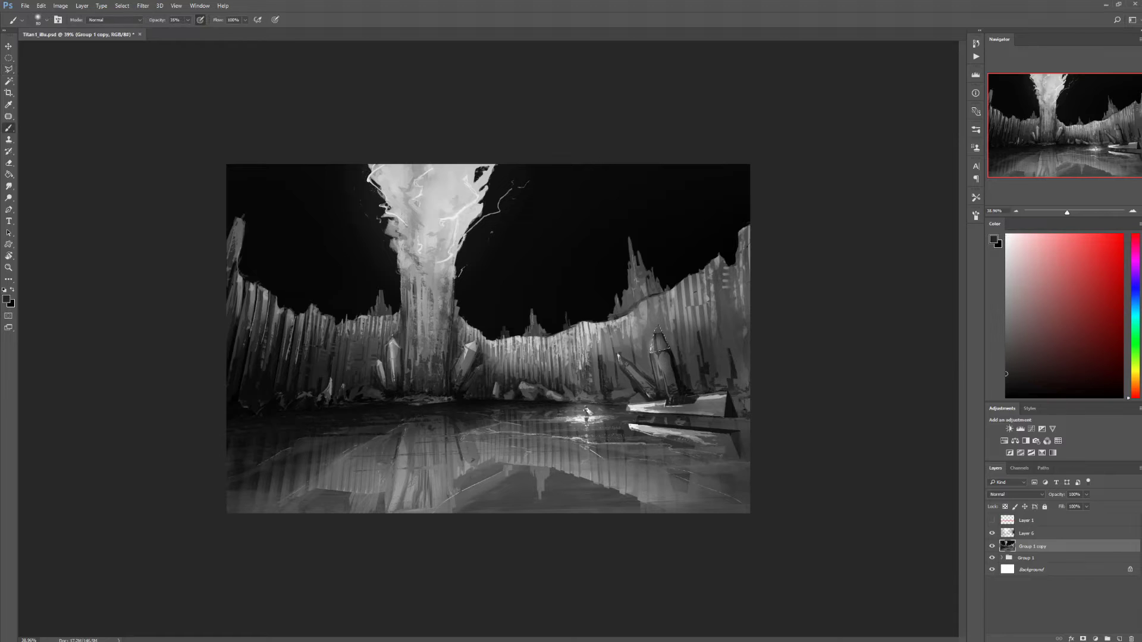
key(0)
alt+click(681, 396)
alt+click(571, 428)
scroll(587, 411, up, 5)
scroll(586, 410, down, 8)
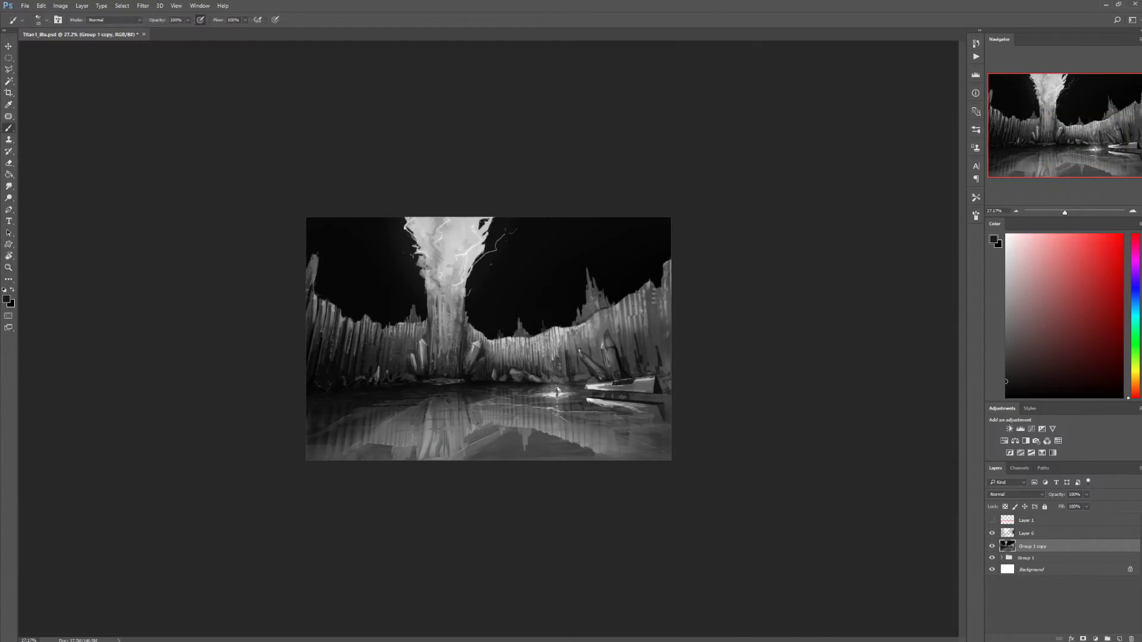
- Switch from the Eraser on the Soft Light layer to the Smudge tool on the merged layer, and reduce its tip size
key(alt+bracketright)
key(e)
key(alt+bracketleft)
key(r)
key(bracketleft)
key(bracketleft)
key(bracketleft)
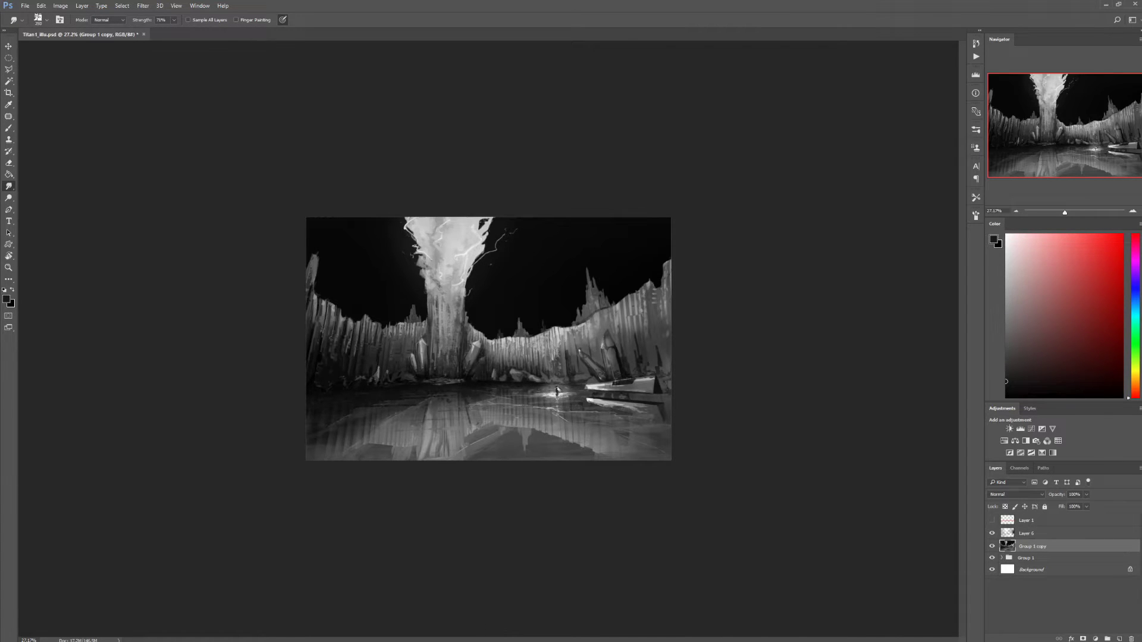
- Lasso the whole water surface along the shoreline and add the standing crystals beside the trunk and cliff to the selection
key(alt+bracketright)
key(l)
mouse_move(303, 394)
mouse_down()
mouse_move(501, 384)
mouse_move(674, 464)
mouse_up()
scroll(621, 400, up, 5)
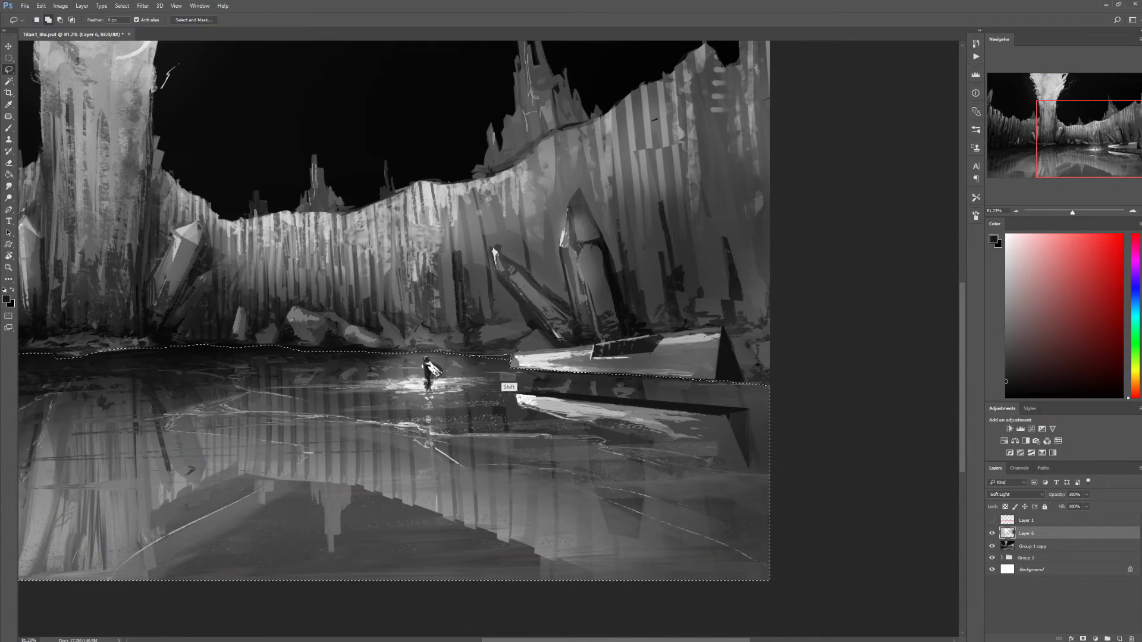
scroll(452, 417, down, 2)
mouse_move(436, 425)
mouse_down()
mouse_move(454, 348)
mouse_move(416, 446)
mouse_move(336, 416)
mouse_move(416, 424)
mouse_up()
mouse_move(773, 419)
mouse_down()
mouse_move(733, 324)
mouse_move(677, 363)
mouse_move(723, 425)
mouse_move(773, 419)
mouse_up()
drag(336, 437, 257, 438)
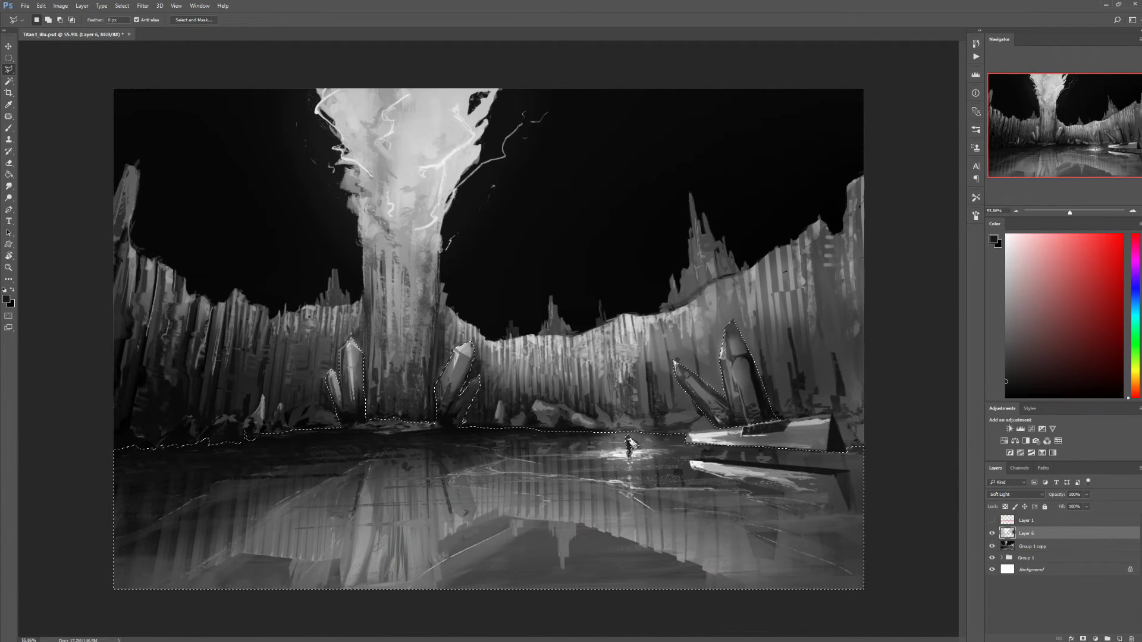
- Add a Gradient Map to the selected water and crystals and set its dark end to a near-black blue
click(1042, 452)
click(886, 85)
double_click(886, 378)
click(114, 174)
click(233, 70)
- Set the light end of the gradient to a pale lavender blue
double_click(1058, 379)
click(42, 93)
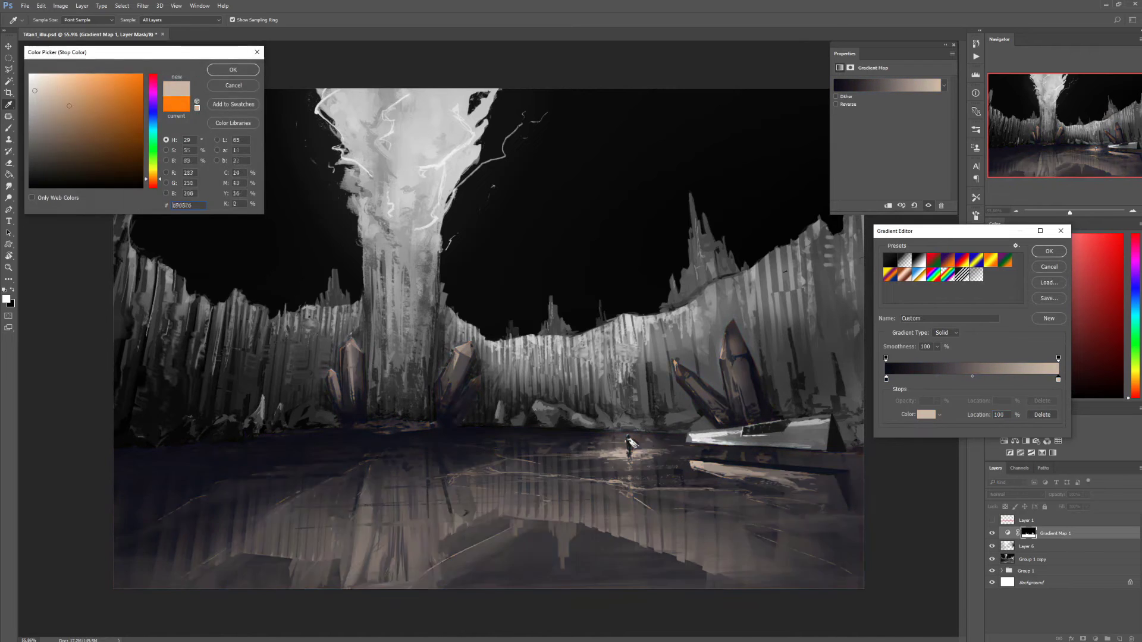
click(154, 115)
click(234, 70)
- Add a teal middle stop, #71b8a7, at location 48% and accept the gradient
double_click(969, 379)
click(154, 126)
click(73, 106)
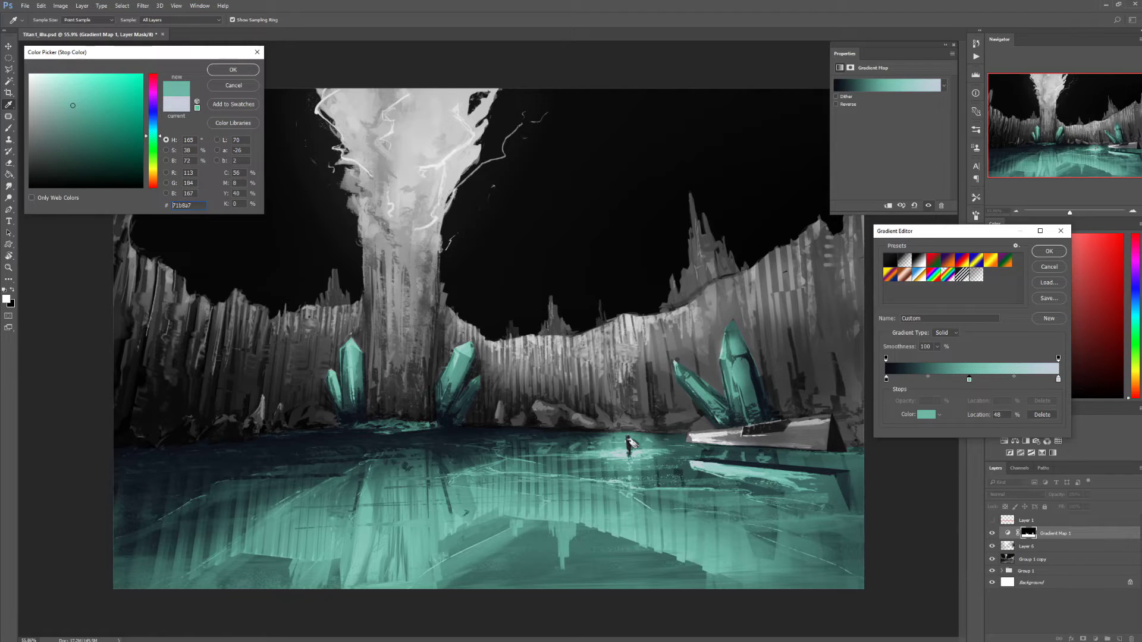
click(234, 69)
click(1049, 251)
- Lasso the cliff wall on the left of the tree along its jagged top edge and the rocks at its base
key(l)
click(138, 162)
click(127, 228)
click(159, 258)
click(188, 292)
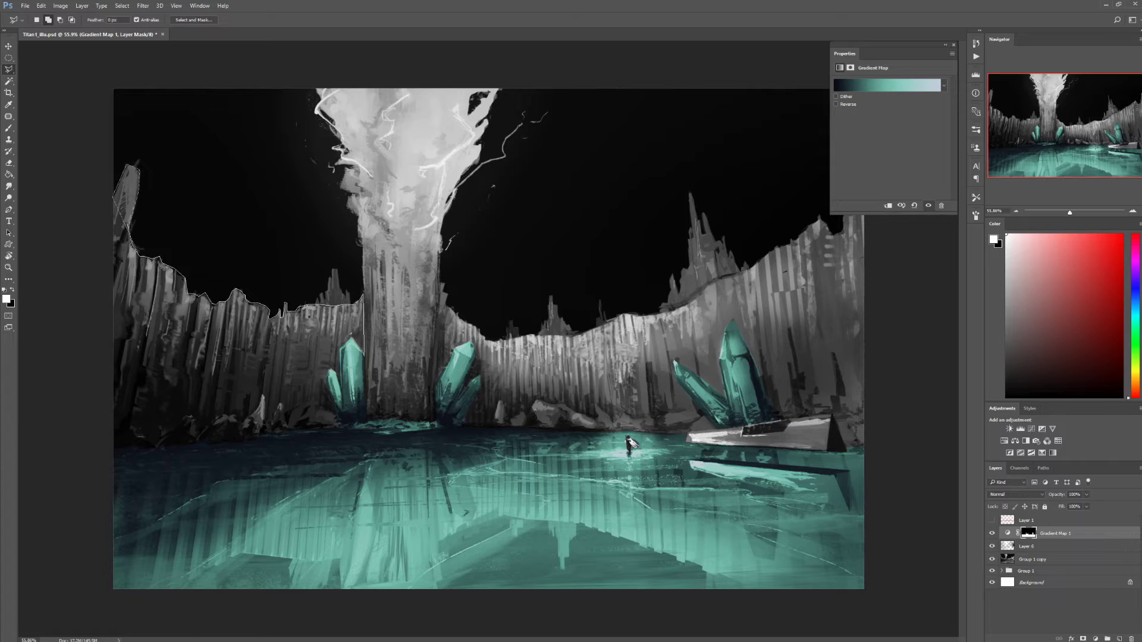
click(314, 399)
click(285, 411)
click(265, 419)
click(66, 255)
click(113, 198)
- Add the cliff wall on the right of the tree to the selection, tracing around the crystals, shoreline rocks and boat
click(440, 284)
click(435, 381)
click(480, 376)
click(489, 425)
click(508, 417)
click(536, 399)
click(684, 412)
click(675, 360)
click(723, 404)
click(732, 321)
click(831, 415)
click(879, 443)
click(880, 236)
double_click(562, 360)
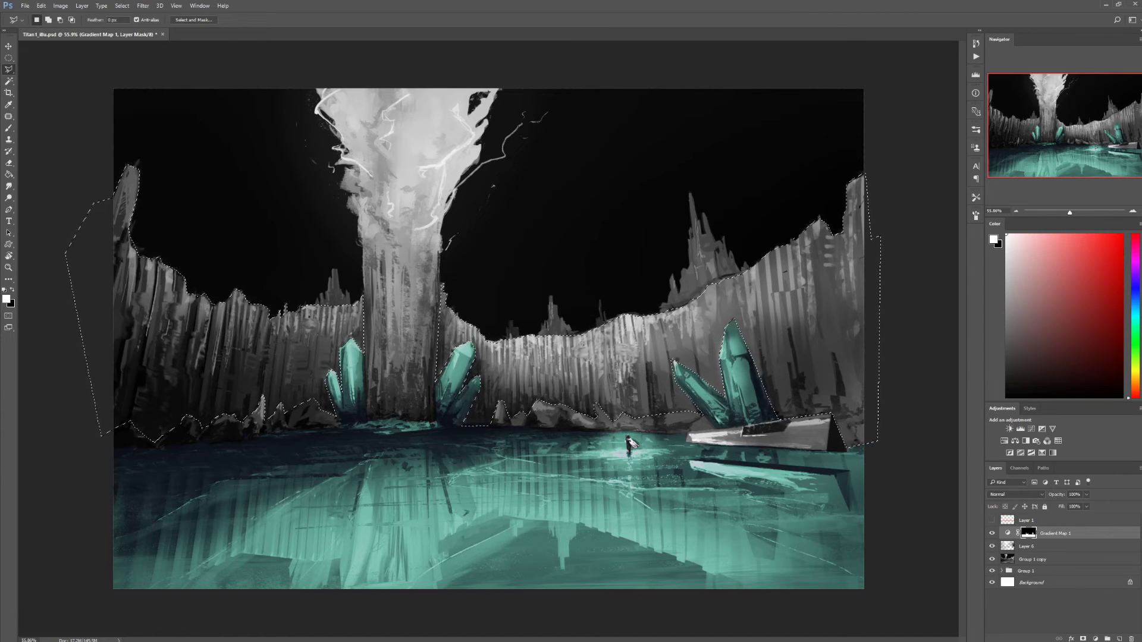
- Add the distant rock spires behind the cliff rim to the selection with the freehand Lasso
key(shift+l)
key(shift+l)
mouse_move(547, 321)
mouse_down()
mouse_move(672, 279)
mouse_move(699, 202)
mouse_move(720, 238)
mouse_up()
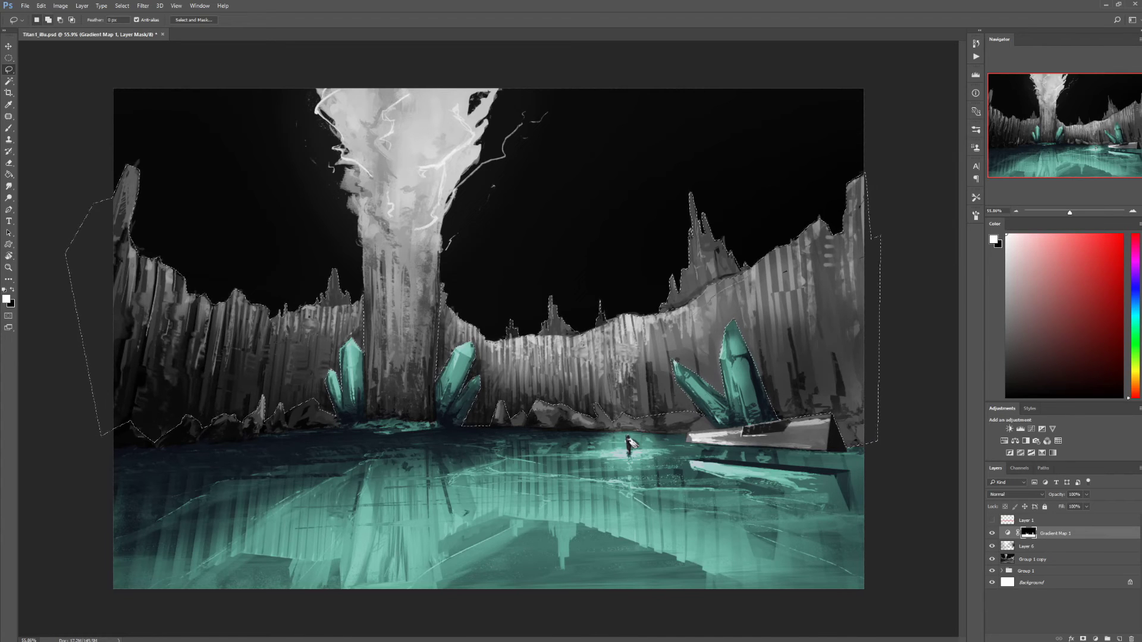
- Add a Gradient Map to the selected cliffs and spires, with a dark start and a dark grey middle stop
click(1052, 453)
key(b)
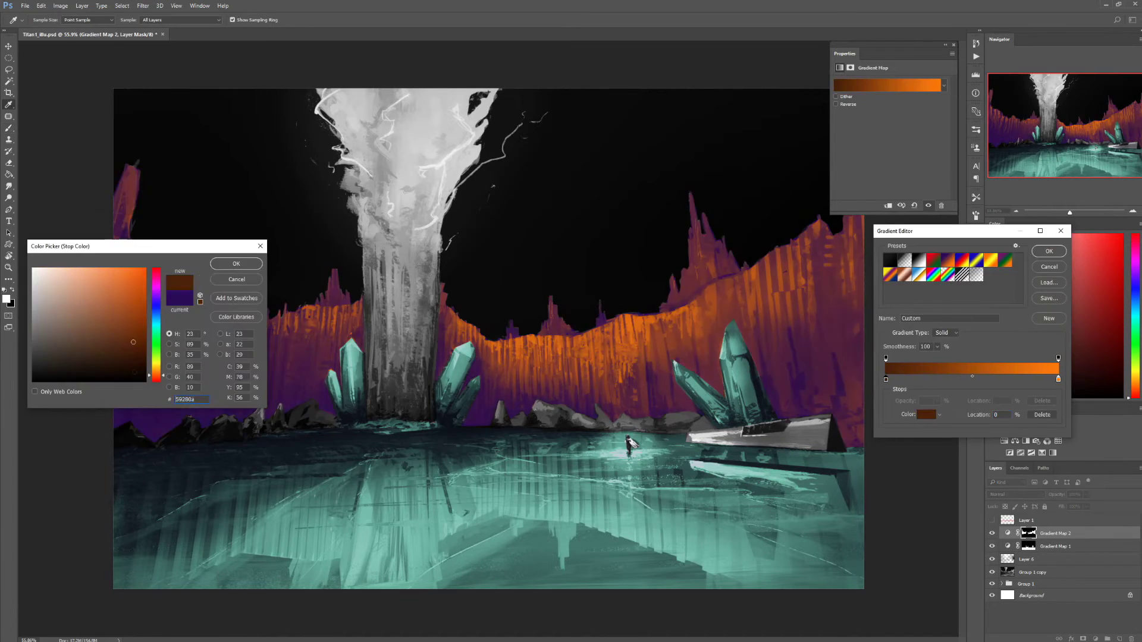
click(98, 301)
click(236, 263)
double_click(972, 379)
click(32, 325)
click(44, 352)
click(236, 264)
- Set the light end of the cliff gradient to a muted orange, shift that stop slightly inward, and accept the gradient
double_click(1057, 379)
click(102, 293)
click(236, 263)
drag(1058, 379, 1038, 378)
click(1049, 252)
- Select the giant tree's trunk and glowing crown and add a Gradient Map to the selection
drag(402, 287, 364, 321)
mouse_move(369, 89)
mouse_down()
mouse_move(437, 419)
mouse_move(366, 442)
mouse_move(364, 309)
mouse_up()
click(1052, 453)
key(b)
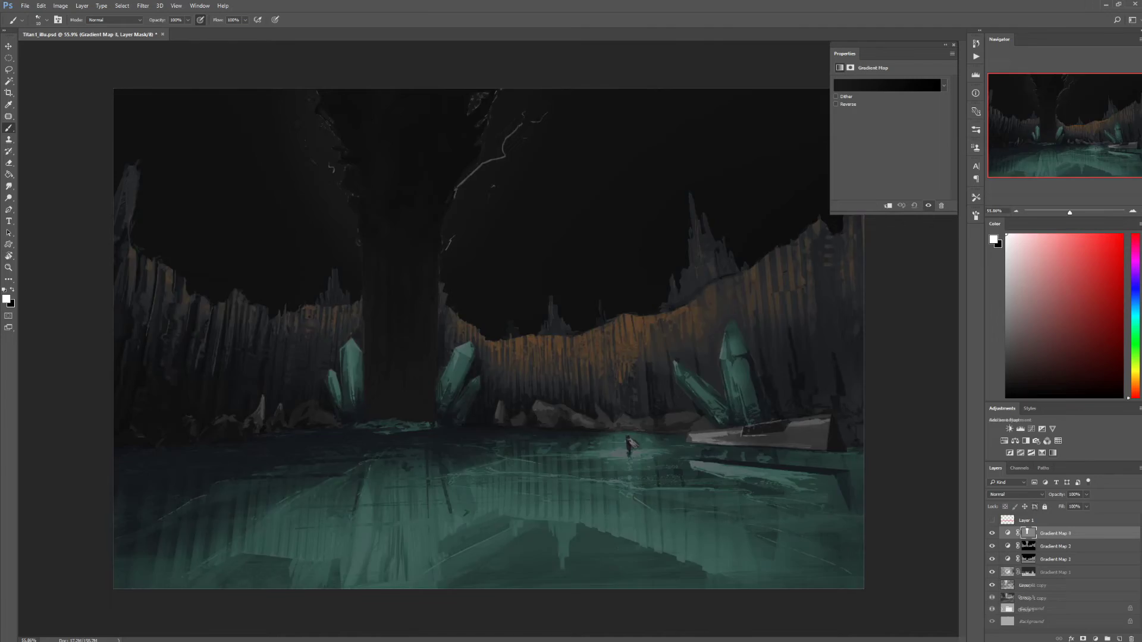
- Build the tree gradient from black through dark purple to a blue stop at location 65%, ending in white
click(886, 85)
double_click(1058, 379)
click(578, 332)
click(651, 357)
click(701, 374)
click(781, 327)
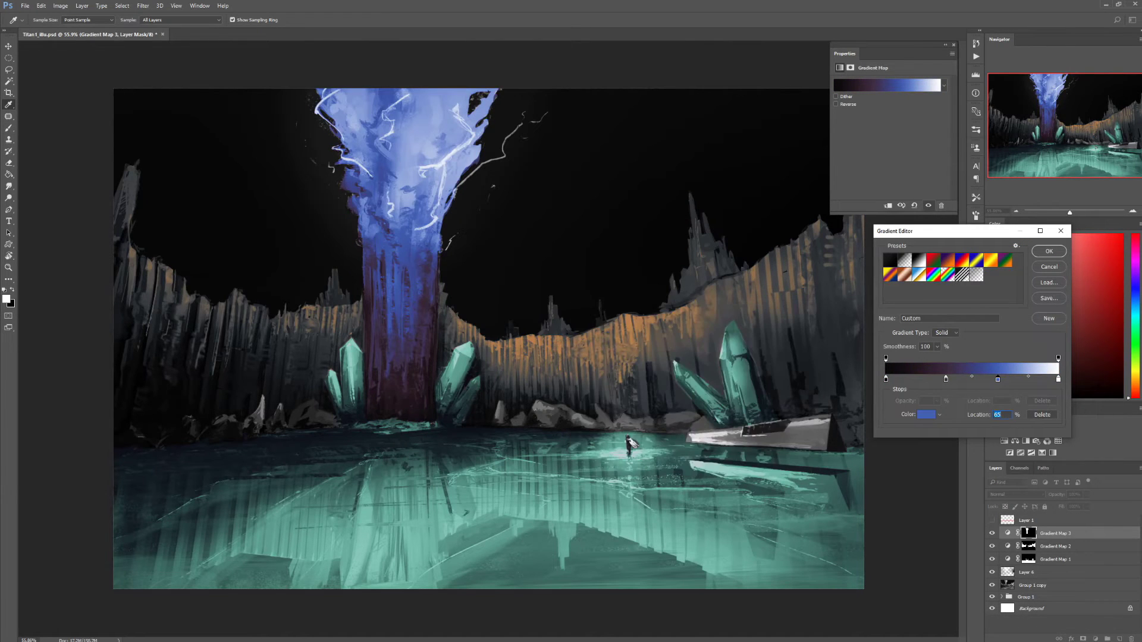
- Add a pale green stop at location 77% and another dark stop near the black end of the tree gradient
double_click(1032, 379)
click(701, 401)
click(619, 345)
click(781, 327)
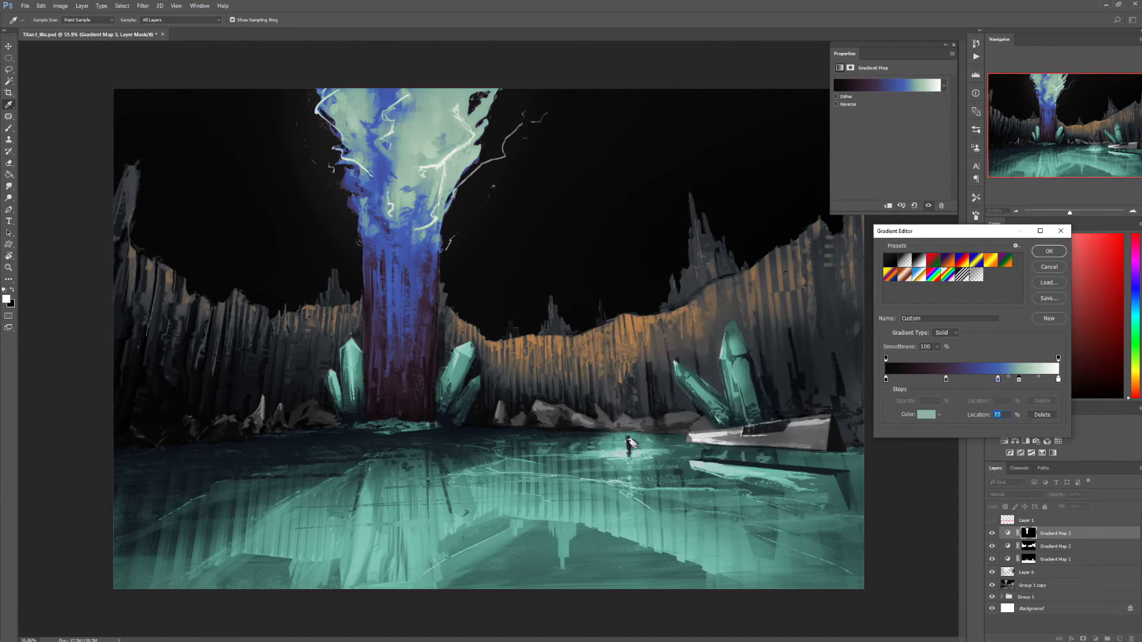
double_click(906, 379)
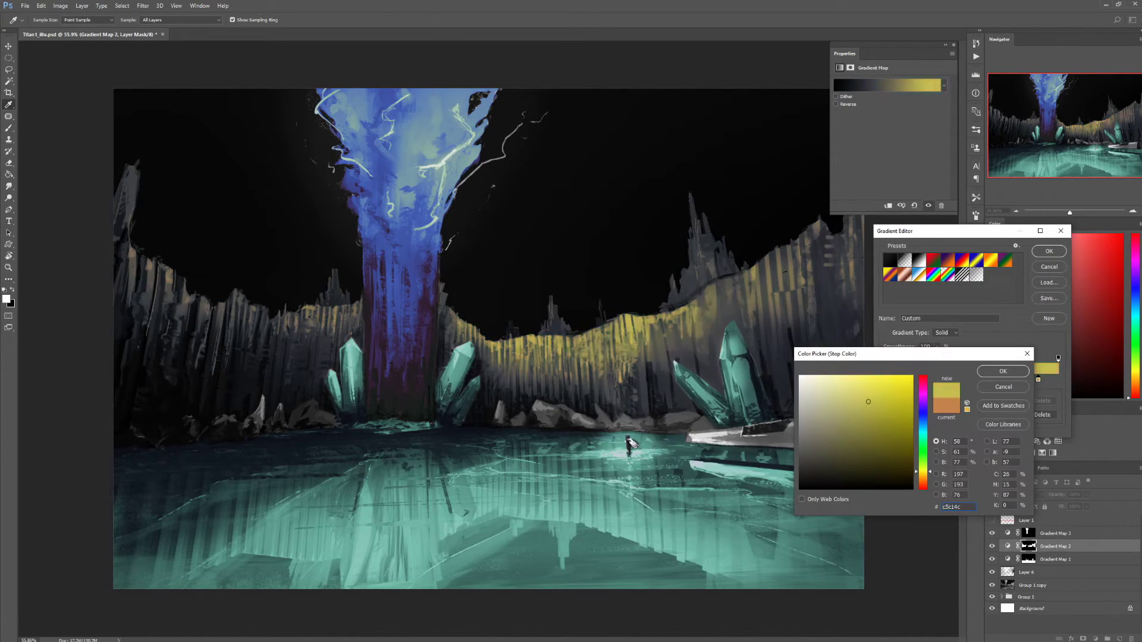
- Shift the light stop of the cliff gradient in Gradient Map 2 to a muted yellow
drag(922, 472, 922, 470)
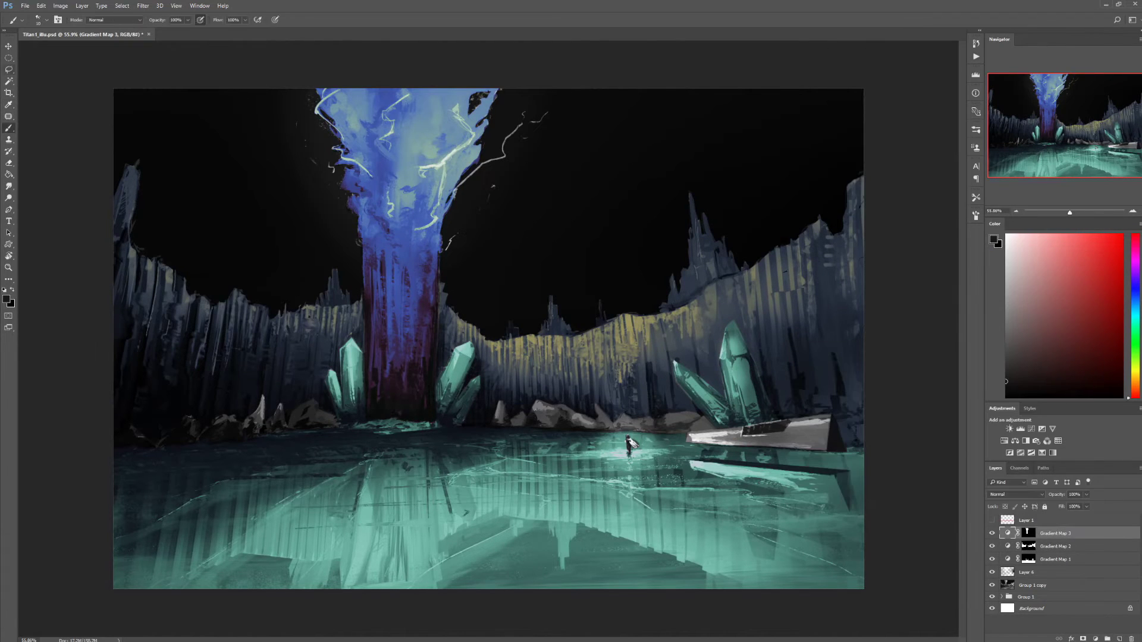
- Lasso the shoreline rocks to the left of the tree trunk along their peaks and waterline
key(l)
click(283, 411)
click(313, 400)
click(319, 409)
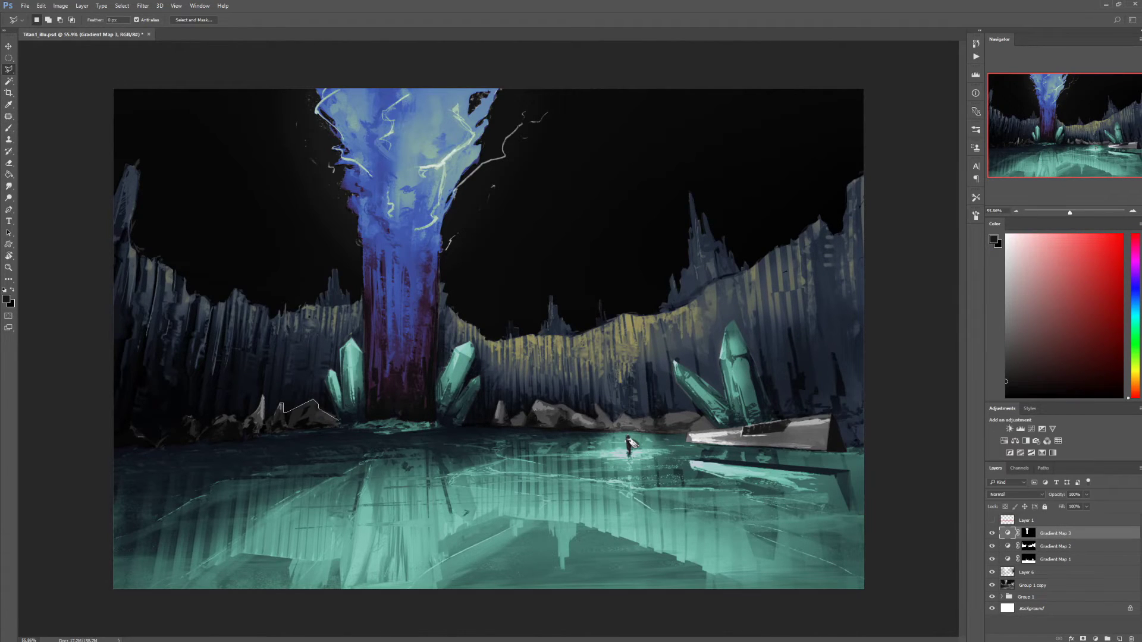
click(202, 427)
click(188, 416)
click(156, 441)
click(131, 422)
click(106, 433)
click(106, 449)
click(342, 424)
- Add the shoreline rocks between the trunk and the boat to the selection and apply a Gradient Map to all of them
click(577, 430)
click(492, 425)
click(1053, 452)
key(b)
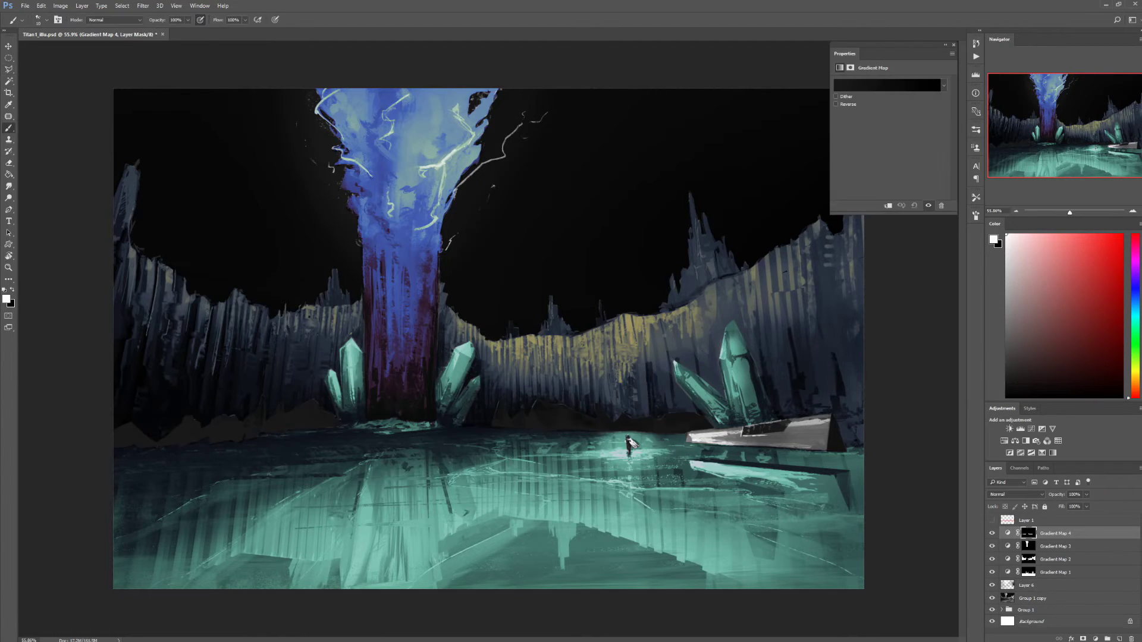
- Set the rock gradient's dark end to a near-black green, #05150a, and its light end to a pale mint green
click(886, 85)
click(947, 260)
double_click(1057, 379)
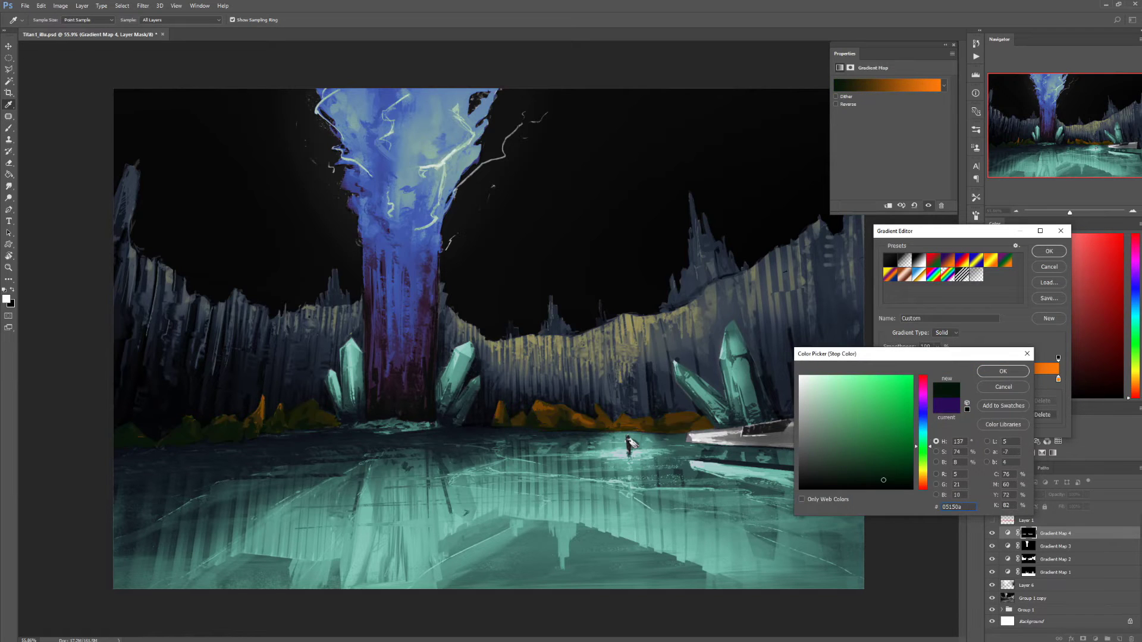
click(833, 392)
click(1003, 372)
- Add a medium blue middle stop to the rock gradient and accept it
click(970, 379)
double_click(970, 378)
click(858, 433)
click(1003, 371)
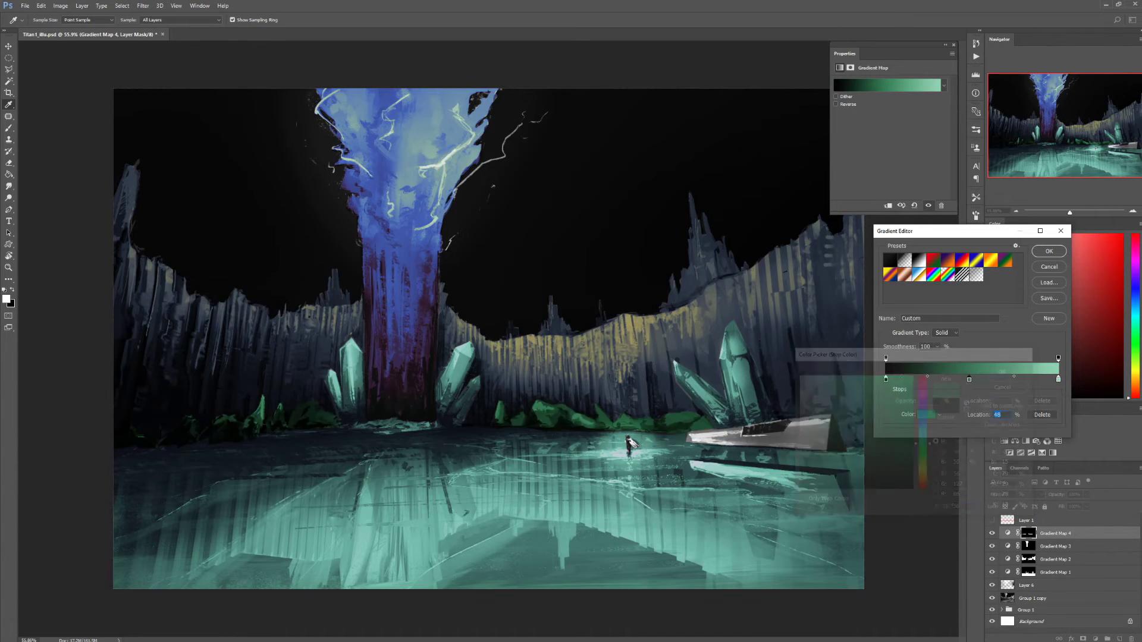
double_click(970, 379)
mouse_move(923, 441)
mouse_down()
mouse_move(923, 377)
mouse_move(922, 419)
mouse_up()
click(863, 423)
click(1002, 371)
click(1048, 251)
- Lasso the boat's hull and add a Gradient Map to it, opening its gradient for editing
key(w)
drag(708, 439, 833, 431)
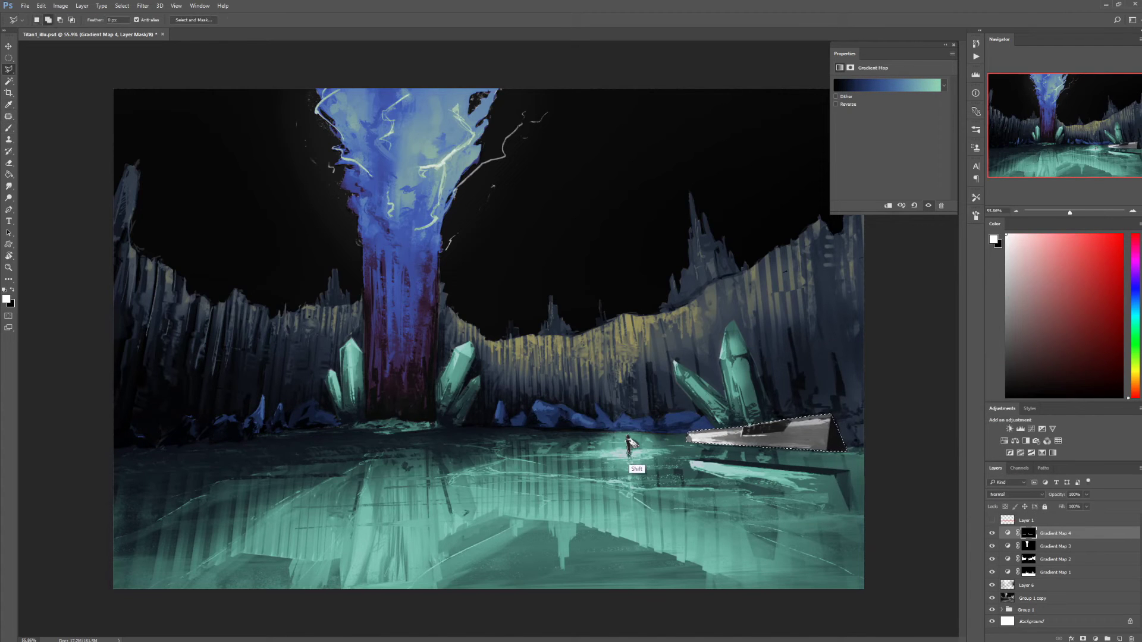
click(1053, 453)
click(886, 85)
- Build the boat gradient from near-black through deep red to bright orange with a pale peach end, and accept it
double_click(885, 379)
drag(891, 352, 479, 342)
double_click(1057, 379)
click(466, 381)
drag(508, 467, 507, 475)
click(587, 359)
double_click(1057, 379)
click(429, 378)
click(586, 359)
drag(1043, 379, 1033, 378)
click(1049, 251)
- Paint the boat gradient's mask over the small figure and the boat's lassoed reflection in the water, and clear the selection
key(b)
drag(628, 439, 636, 447)
drag(703, 468, 822, 489)
key(ctrl+z)
key(l)
key(b)
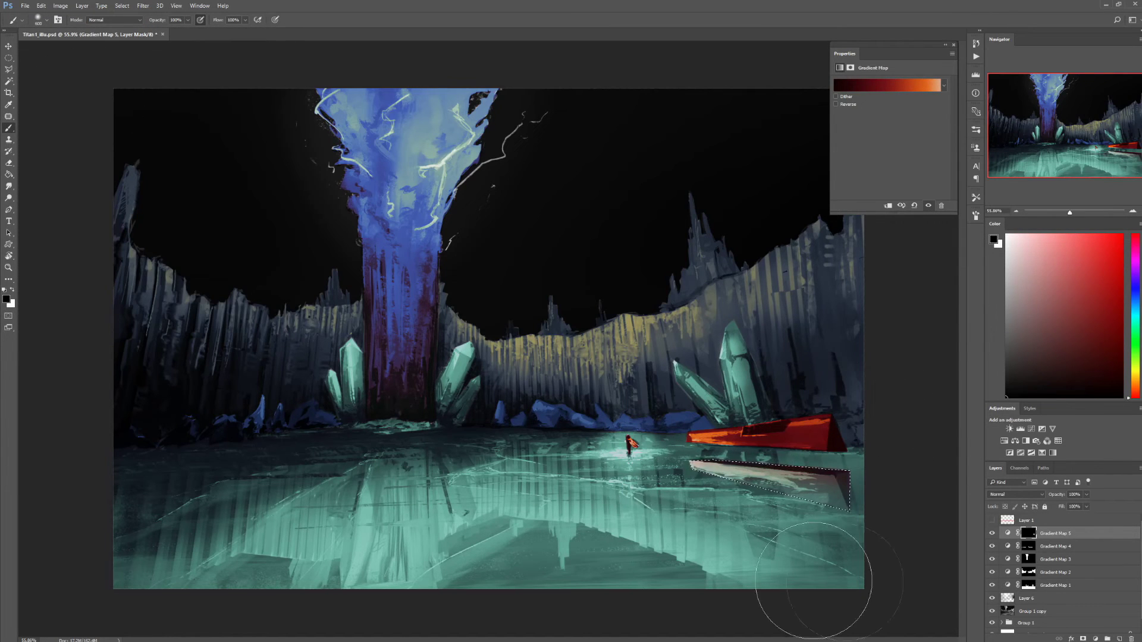
key(ctrl+d)
- Paint white branching cracks across the water surface on the Group 1 copy layer
click(1026, 598)
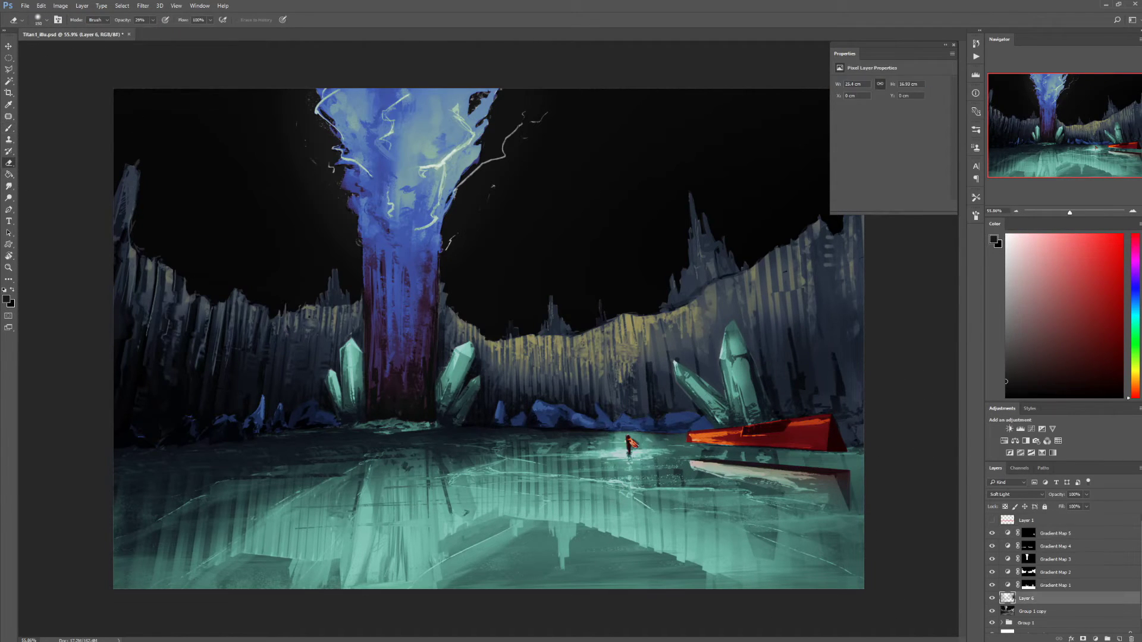
key(x)
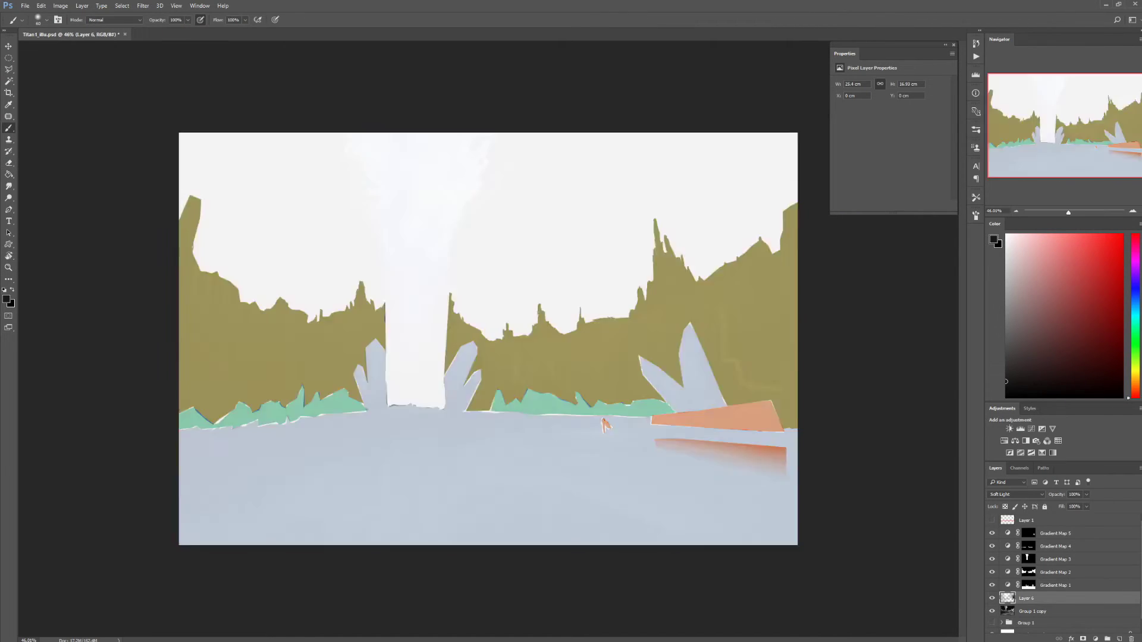
key(r)
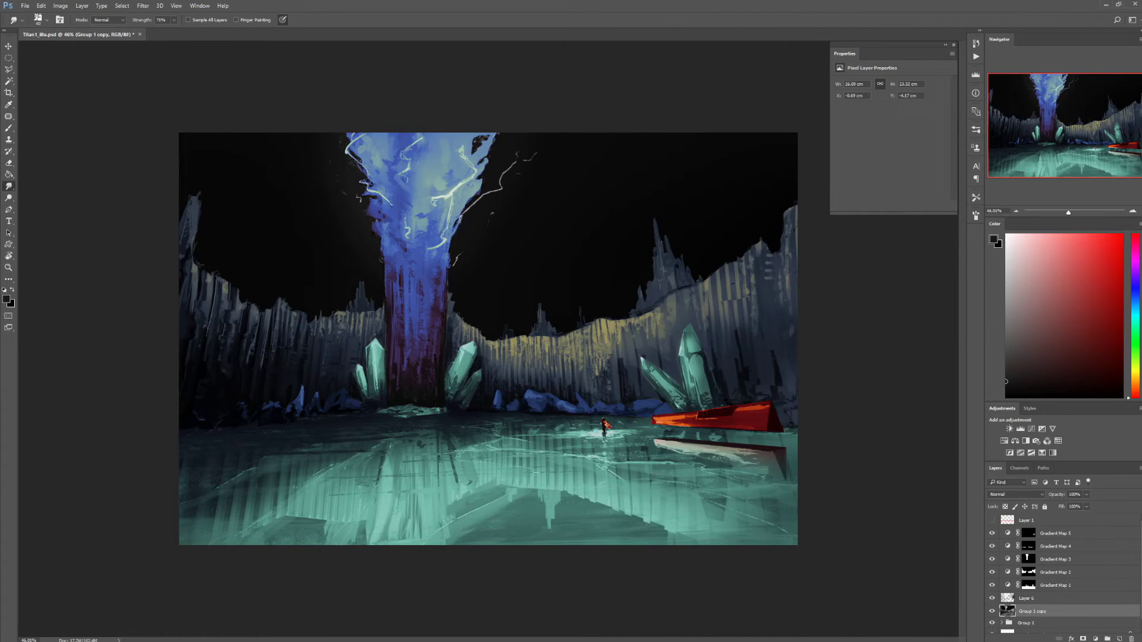
key(b)
key(x)
drag(544, 452, 785, 529)
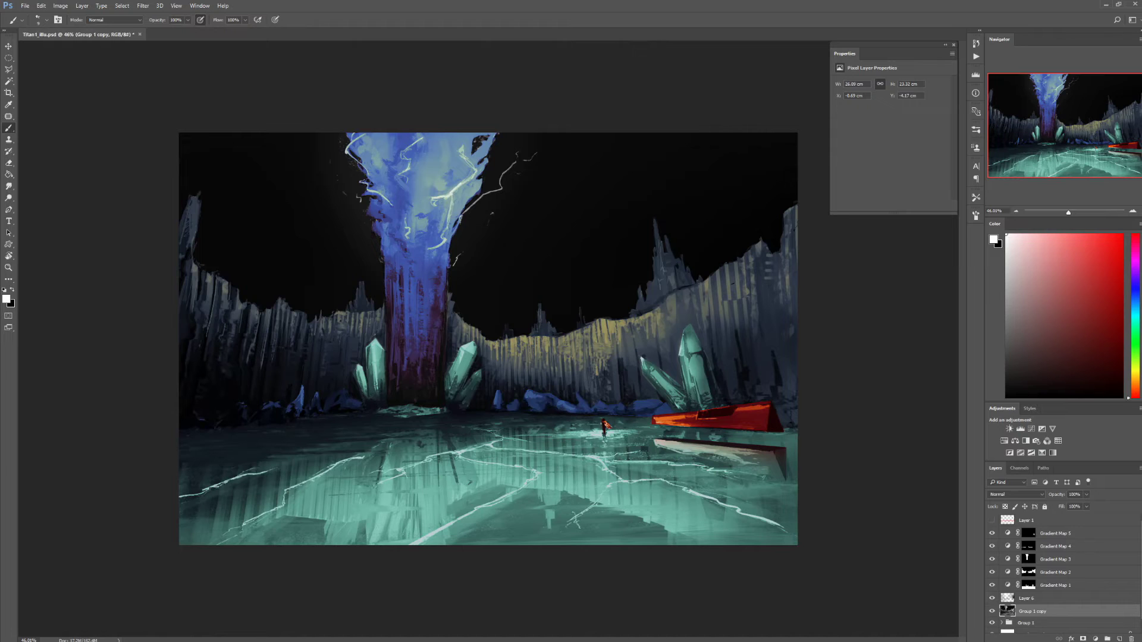
- Paint translucent light grey depth beneath the cracks in the water with the brush at 58% opacity
click(1006, 307)
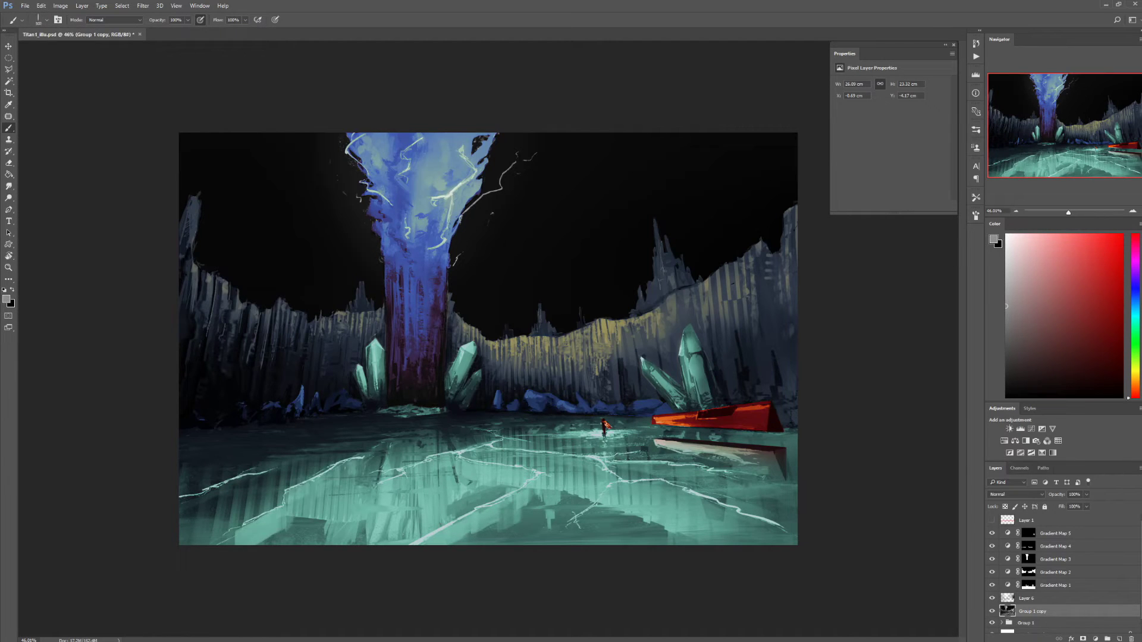
click(1006, 273)
key(5)
key(8)
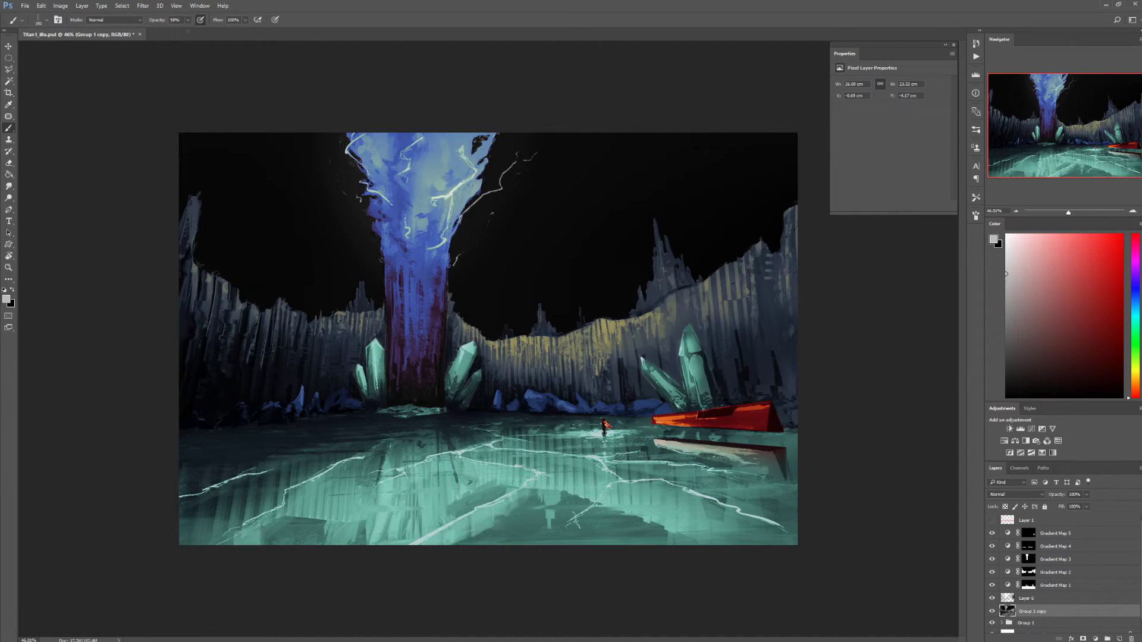
key(r)
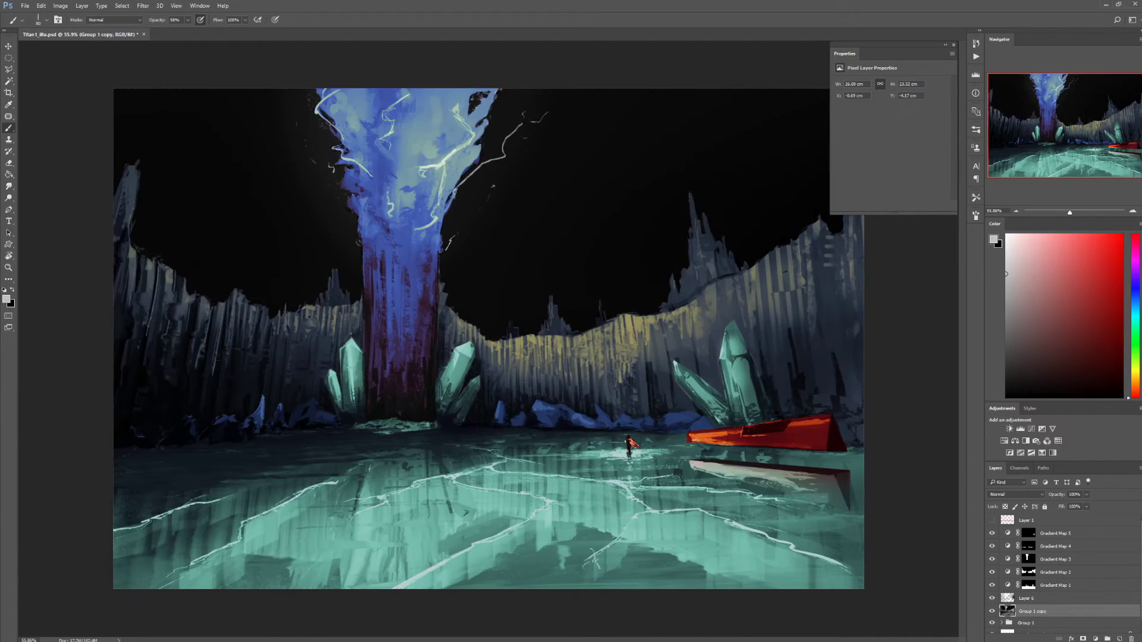
key(Down)
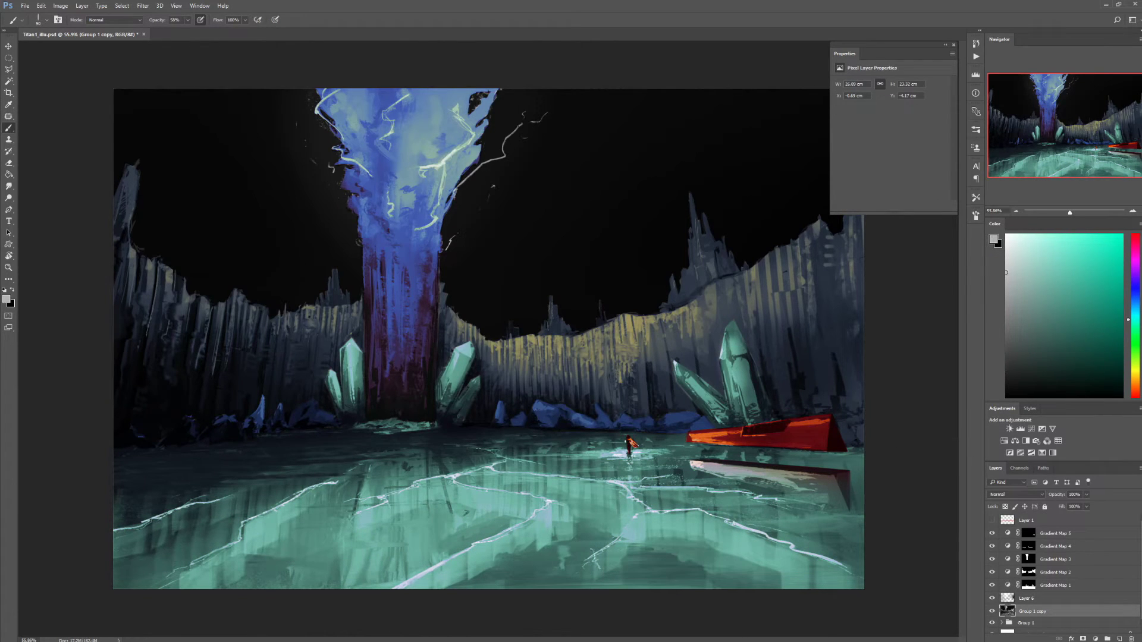
- Lasso the trunk's reflection in the water and paint it softly into Gradient Map 3's mask
click(1027, 559)
key(l)
mouse_move(364, 433)
mouse_down()
mouse_move(437, 429)
mouse_move(355, 529)
mouse_move(358, 474)
mouse_move(399, 536)
mouse_up()
key(b)
click(47, 20)
click(53, 335)
- Lasso jagged areas in the water below the shoreline rocks and paint Gradient Map 4's mask within them
key(l)
drag(113, 455, 217, 460)
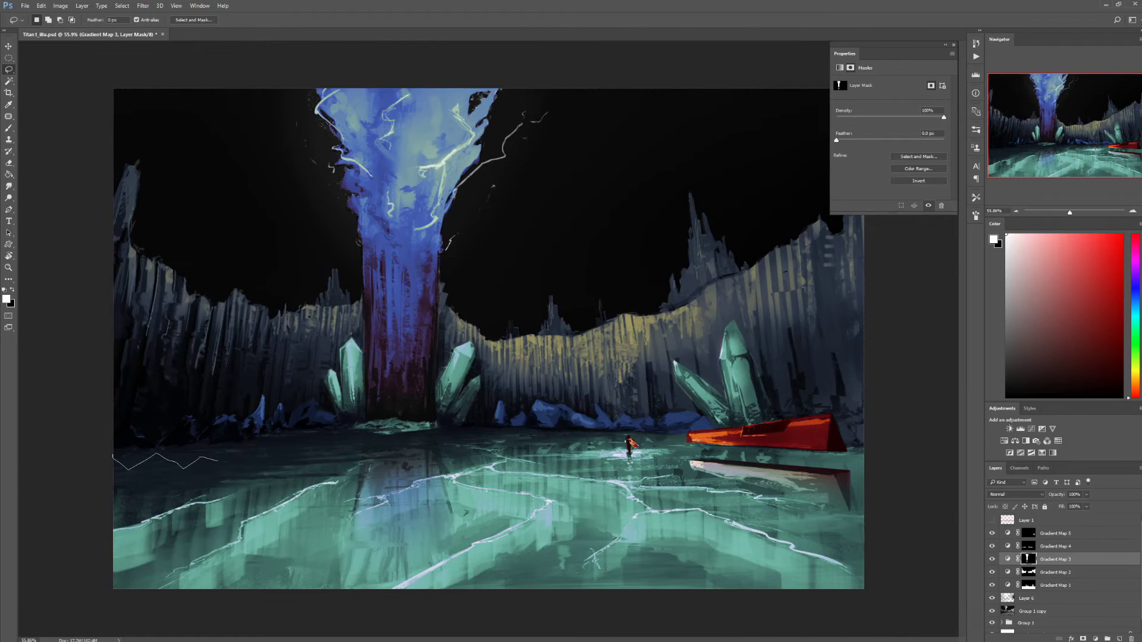
mouse_move(336, 427)
mouse_down()
mouse_move(499, 459)
mouse_move(702, 443)
mouse_up()
key(alt+Tab)
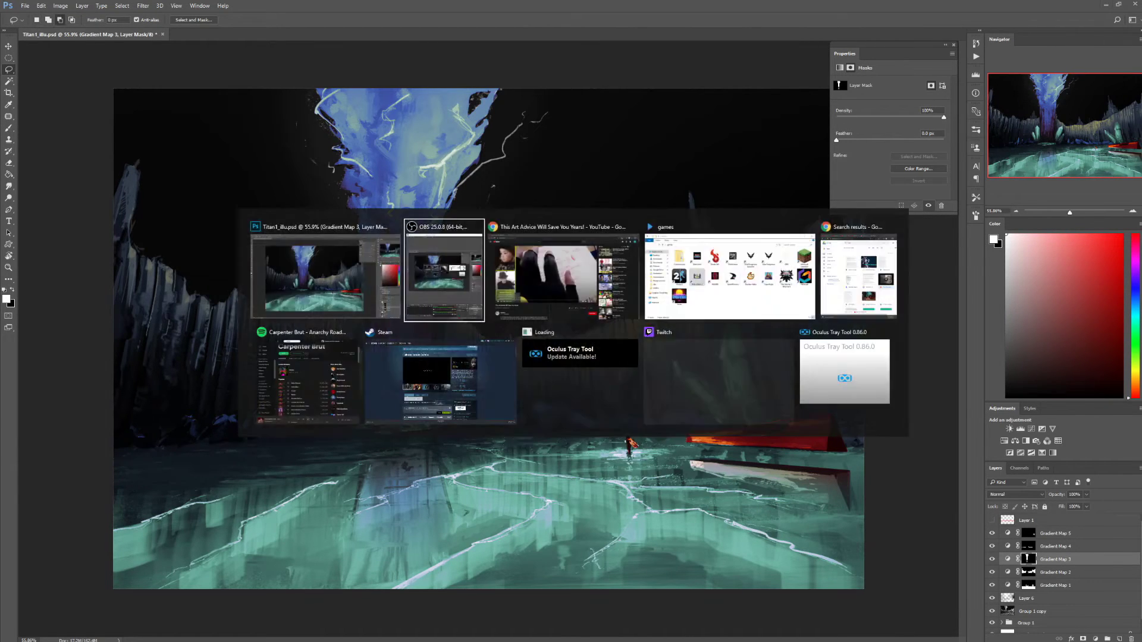
click(1055, 545)
key(b)
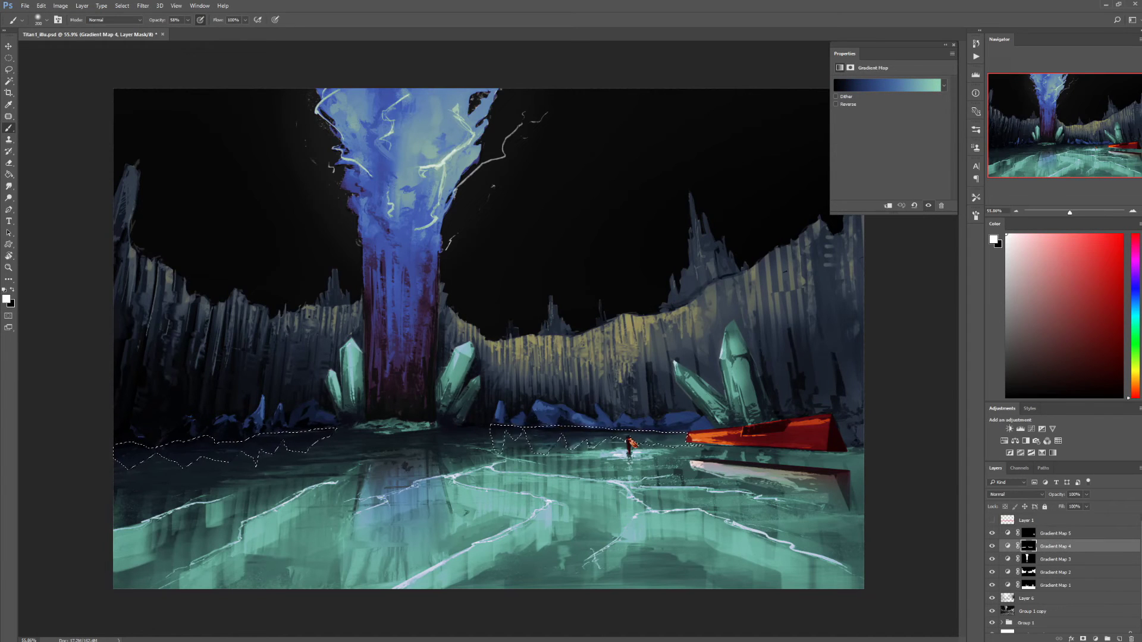
- Recolour the rock gradient's middle stop to a lighter blue and the cliff gradient's light stop to tan, #a4825d
click(886, 85)
double_click(972, 379)
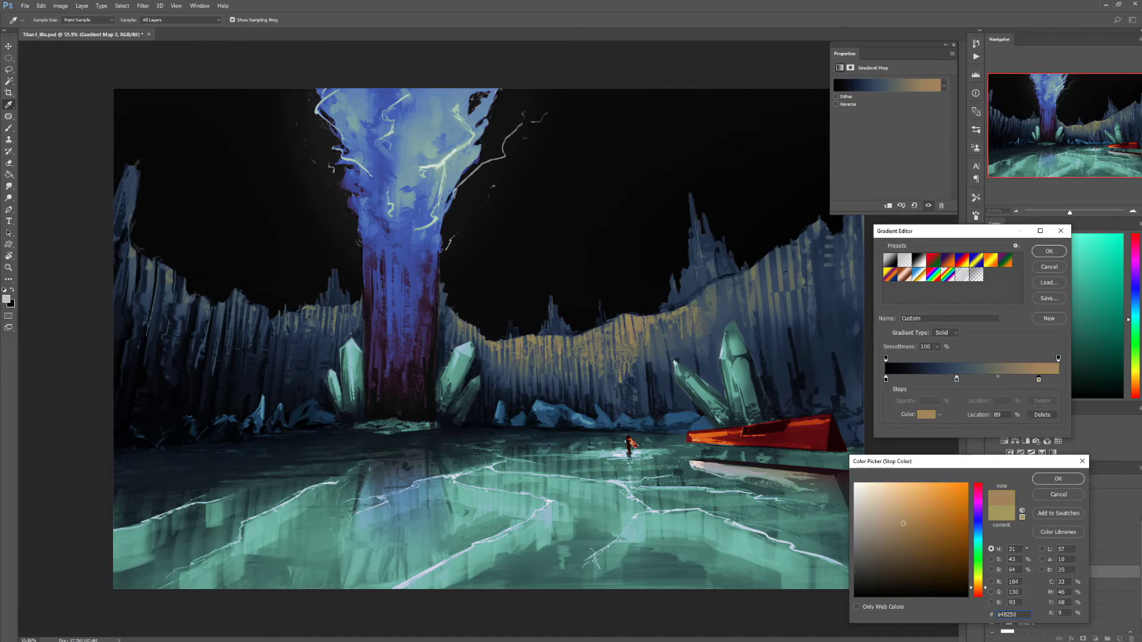
key(Return)
key(Return)
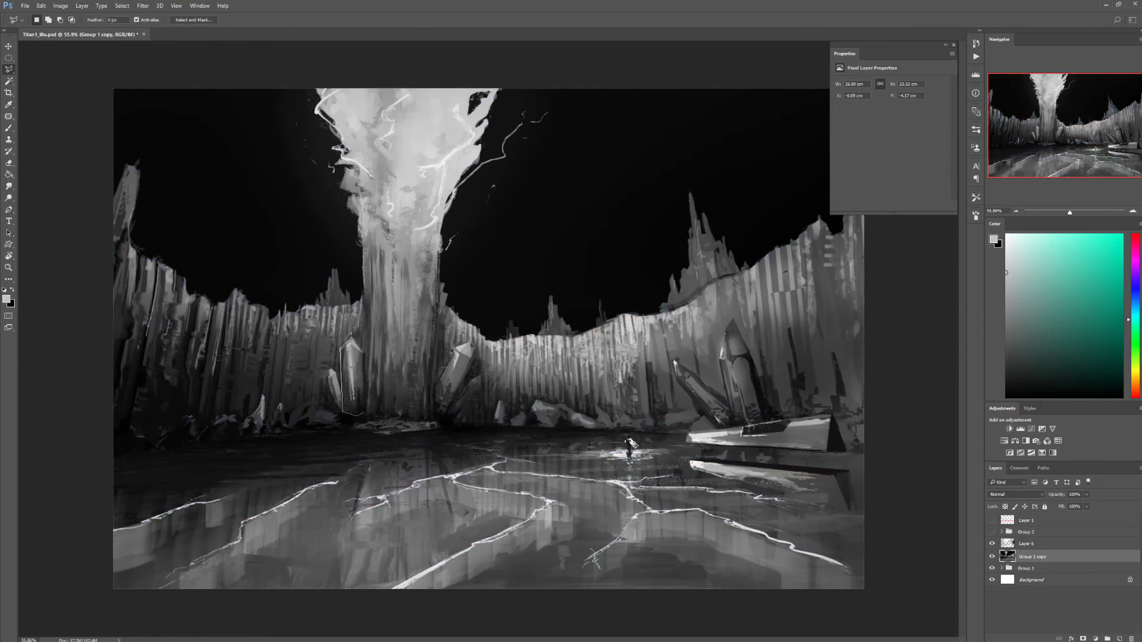
- Duplicate the selected crystal left of the trunk and place the transformed copy lower, against the trunk's base
key(ctrl+alt+t)
drag(354, 378, 366, 405)
key(Return)
- Block out a small crystal with the Polygonal Lasso at the right side of the trunk's base and clear the selection
click(411, 417)
click(424, 389)
click(439, 402)
click(424, 421)
ctrl+click(412, 420)
key(ctrl+d)
key(b)
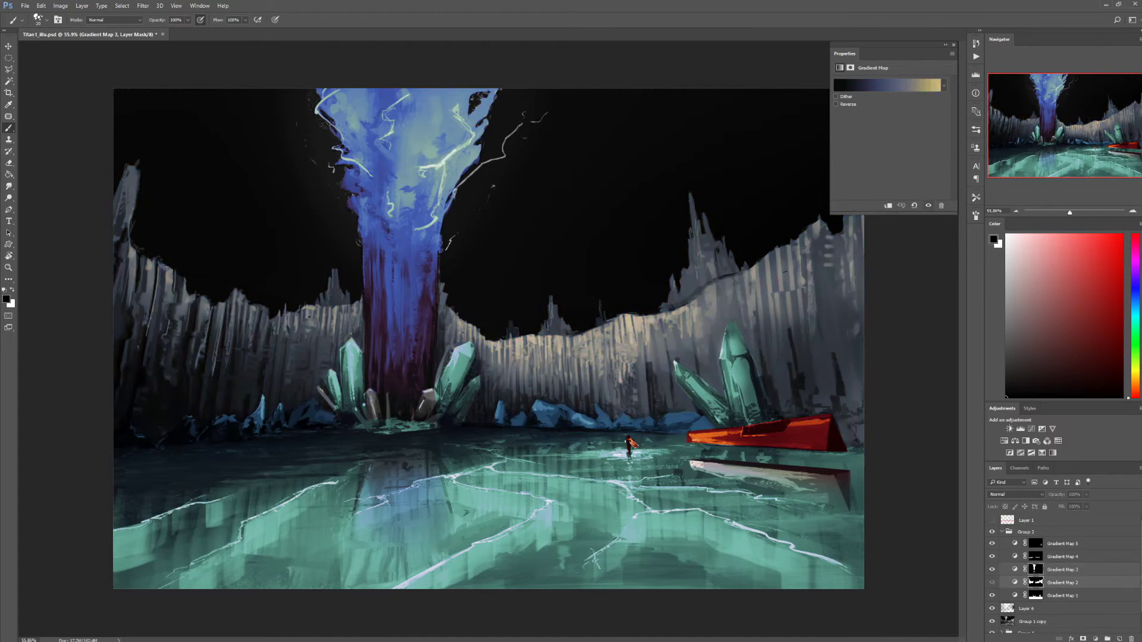
- Paint the new crystals at the trunk's base into Gradient Map 1's mask and out of Gradient Map 2's mask
click(1035, 595)
key(x)
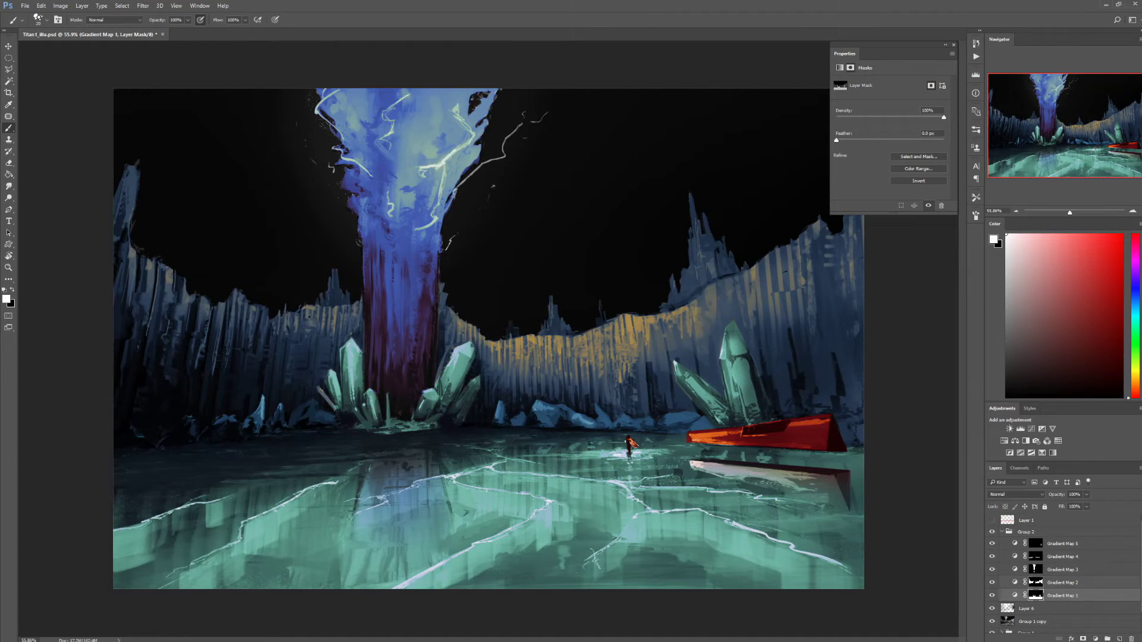
click(1036, 582)
key(x)
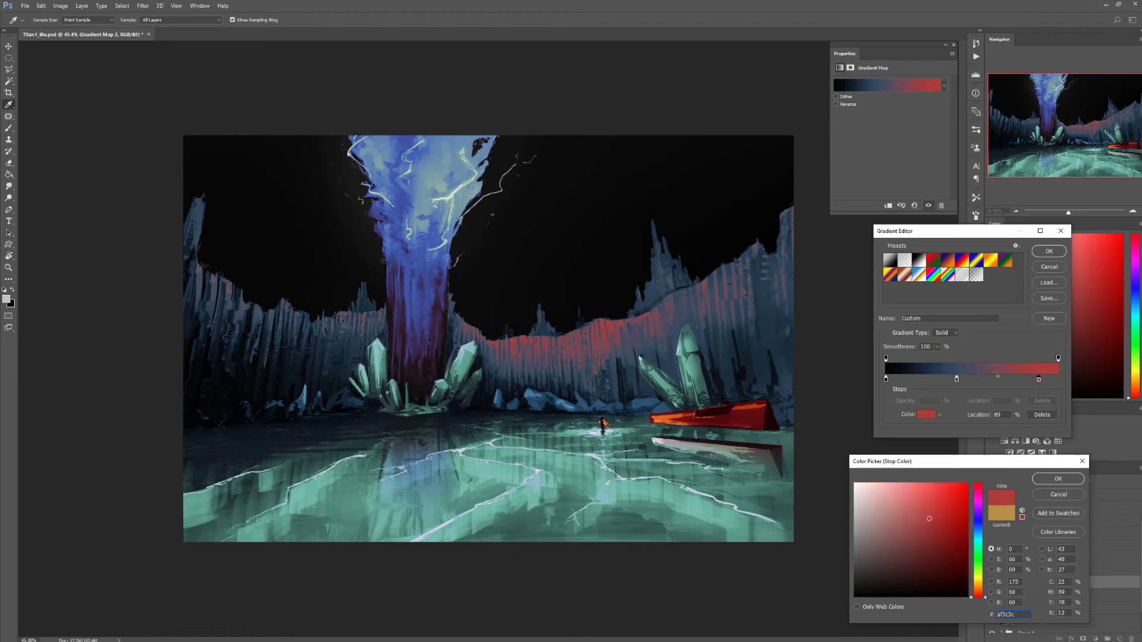
- Rework the cliff gradient with a golden light end and a pink stop, #b94e74, at location 67%
key(Return)
click(962, 379)
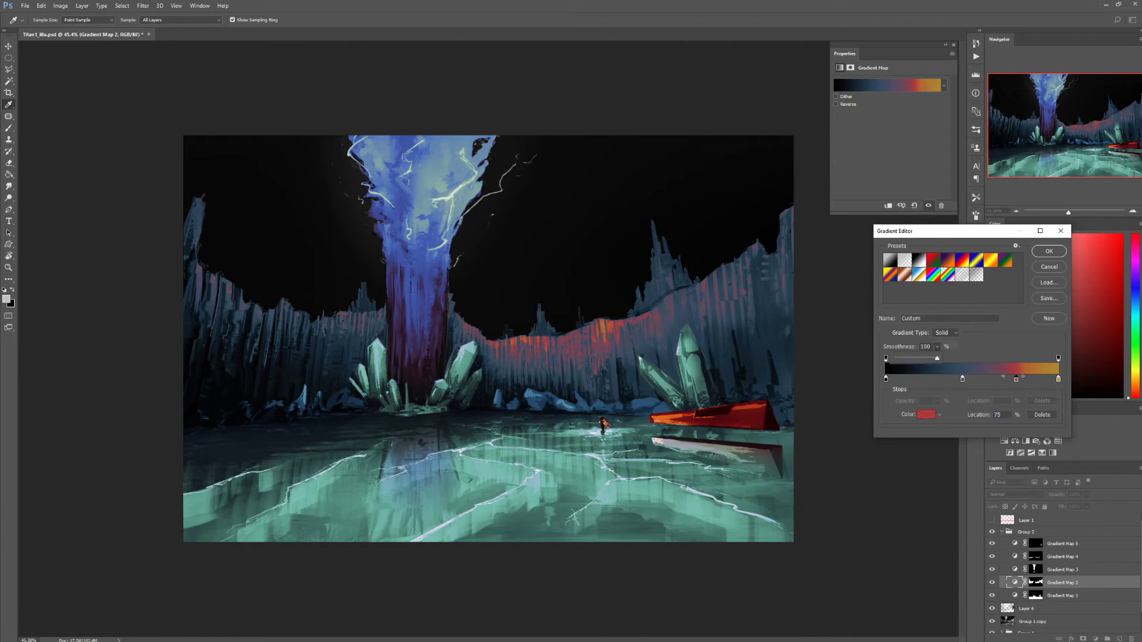
double_click(1016, 379)
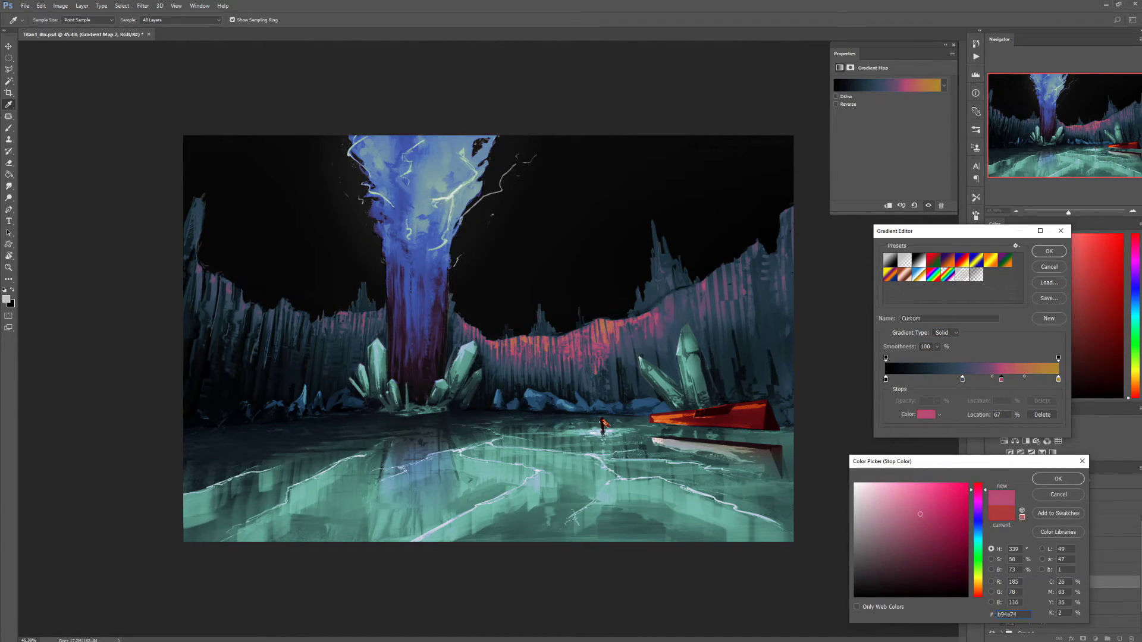
key(Return)
- Refine the colours of the cliff gradient's light end and pink stop
double_click(1057, 378)
key(Return)
double_click(1000, 378)
key(Return)
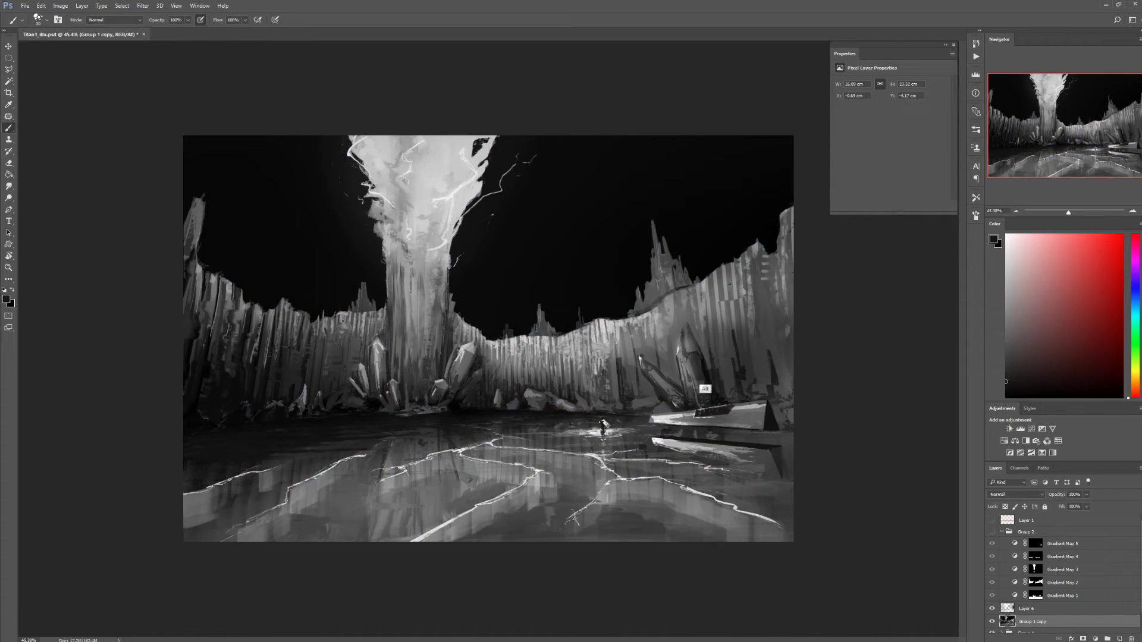
- Brush darker grey shading onto the crystals above the wedge-shaped wreck on the greyscale Group 1 copy layer
drag(690, 333, 675, 389)
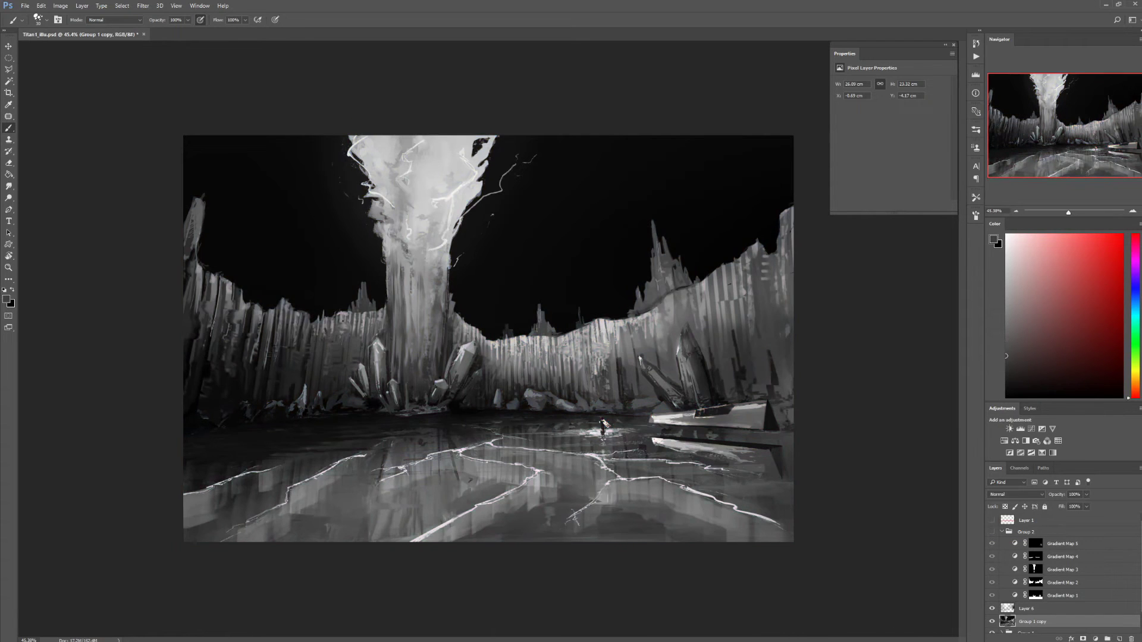
alt+click(684, 369)
scroll(691, 357, up, 4)
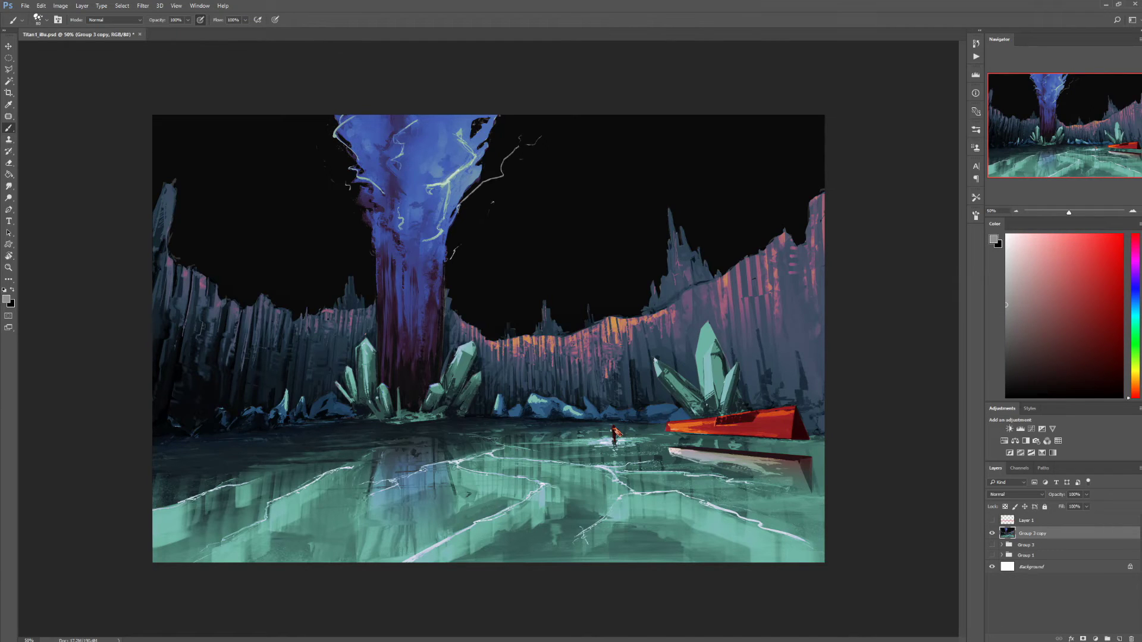
- Widen the trunk's upper end into a billowing blue plume on both sides, using textured brush presets
click(38, 20)
double_click(204, 474)
click(1070, 282)
drag(505, 119, 464, 179)
drag(416, 119, 333, 178)
click(38, 20)
double_click(191, 364)
drag(499, 125, 387, 184)
- Build up the plume's ragged outer edges with different textured brushes and sampled blues at 63% opacity
click(38, 20)
click(1071, 286)
double_click(242, 324)
drag(357, 119, 309, 172)
click(38, 20)
double_click(76, 231)
key(6)
key(3)
drag(309, 119, 348, 184)
drag(485, 133, 488, 179)
alt+click(333, 196)
drag(357, 202, 317, 163)
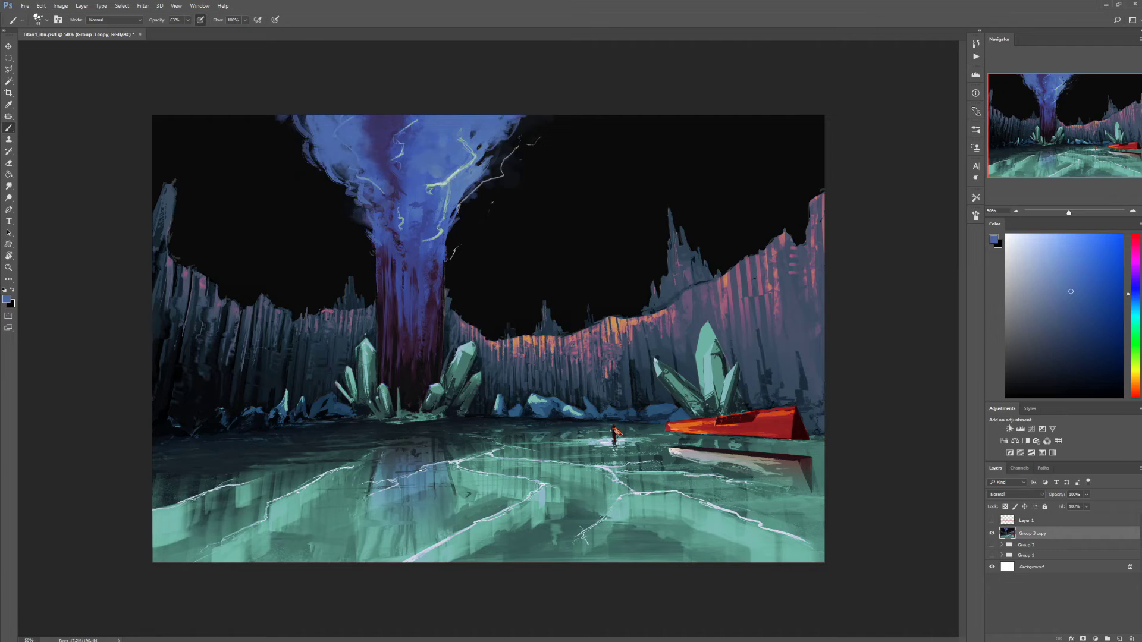
- Blend sampled purples and blues into the plume's core, its lightning edge and the upper trunk
alt+click(357, 135)
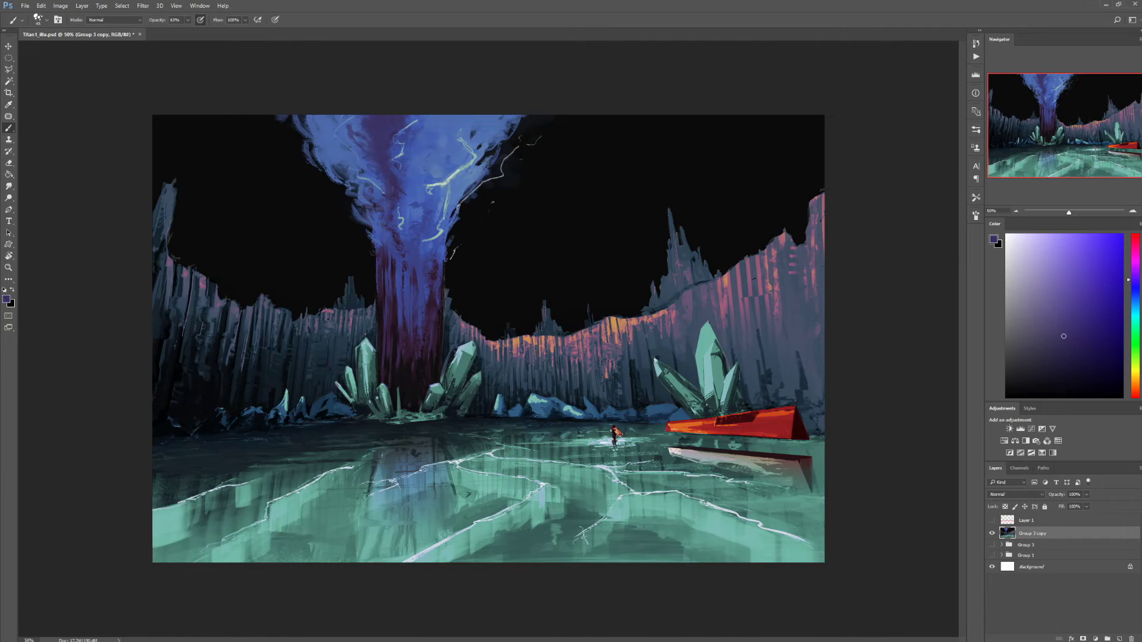
alt+click(370, 160)
drag(479, 179, 500, 164)
alt+click(390, 229)
drag(416, 220, 414, 267)
alt+click(392, 173)
key(])
drag(474, 166, 448, 207)
- Touch up the trunk's lower end and the base of its crystals with sampled dark tones and a smaller brush
alt+click(440, 343)
alt+click(447, 364)
key([)
key([)
key([)
key([)
alt+click(402, 403)
- Add streaks in sampled cliff colours to the middle stretch of the canyon wall
alt+click(516, 364)
alt+click(605, 361)
drag(539, 369, 520, 389)
alt+click(535, 385)
key(])
alt+click(571, 357)
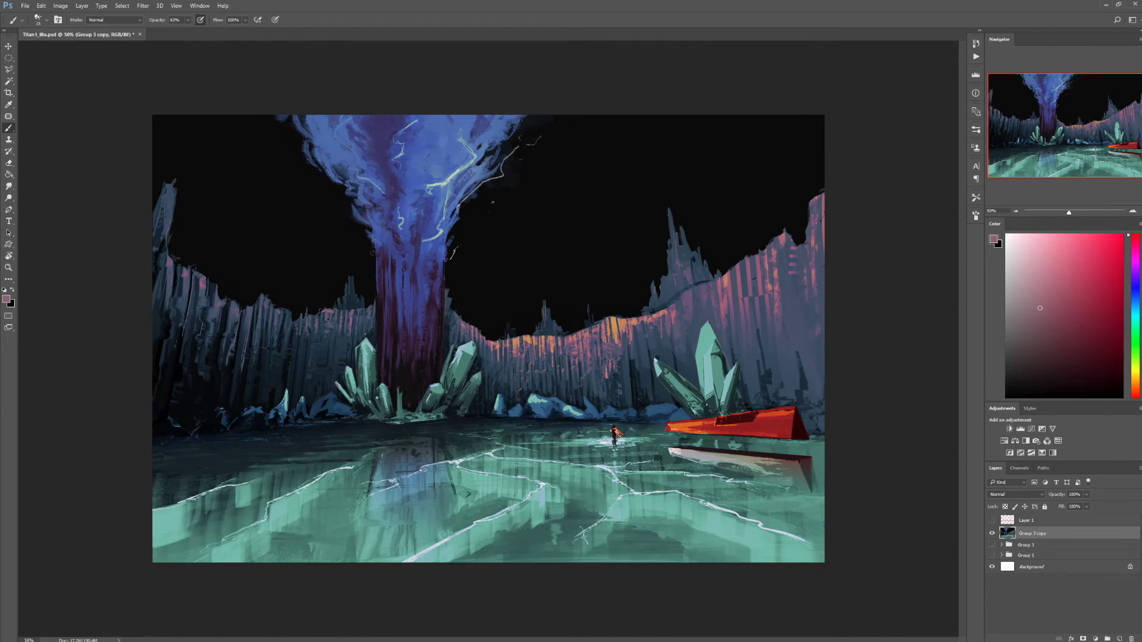
- Brush orange and pink highlights into the canyon wall's upper band behind the right crystals
alt+click(612, 327)
drag(611, 336, 611, 355)
alt+click(771, 287)
drag(771, 289, 745, 305)
alt+click(630, 351)
key(])
key(])
drag(614, 337, 613, 360)
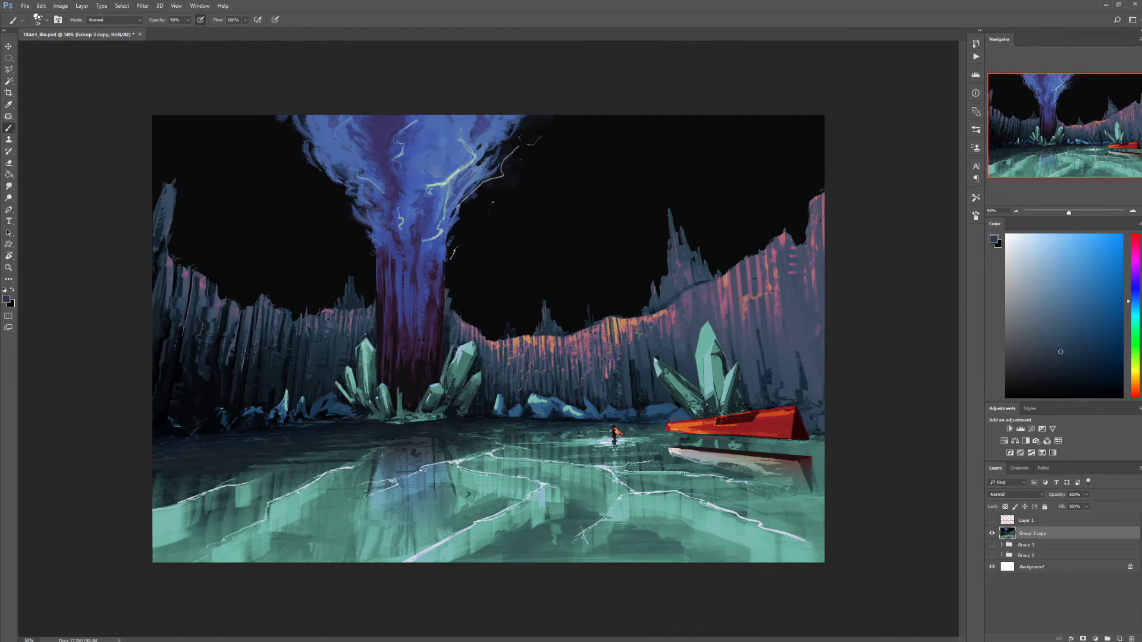
- Darken the foot of the canyon wall beside the right crystals with sampled dark blues
alt+click(606, 375)
alt+click(646, 357)
alt+click(802, 410)
key([)
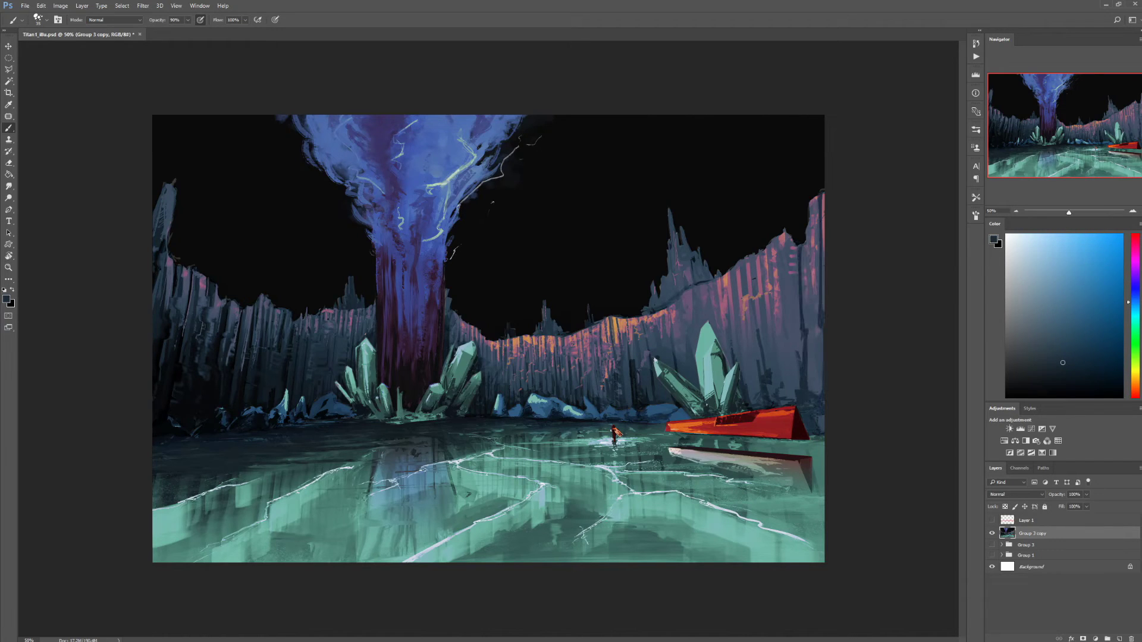
- Brush long vertical blue-grey shadow streaks down the right end of the canyon wall
alt+click(615, 319)
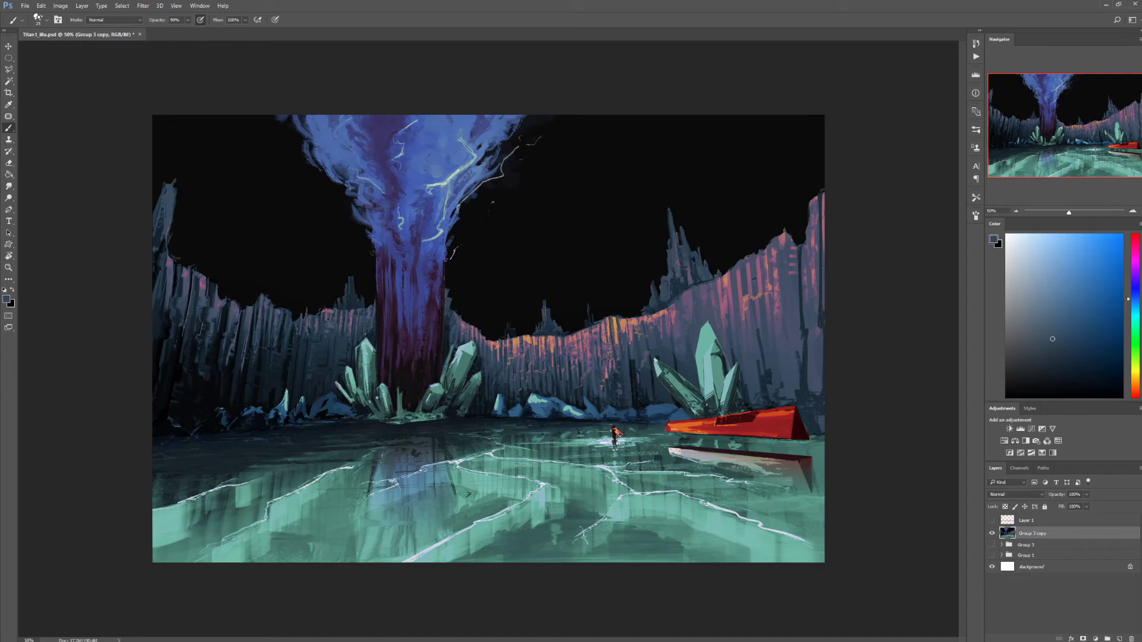
drag(761, 255, 765, 305)
drag(788, 258, 788, 368)
drag(766, 311, 767, 352)
drag(789, 344, 789, 397)
drag(815, 349, 814, 389)
alt+click(632, 386)
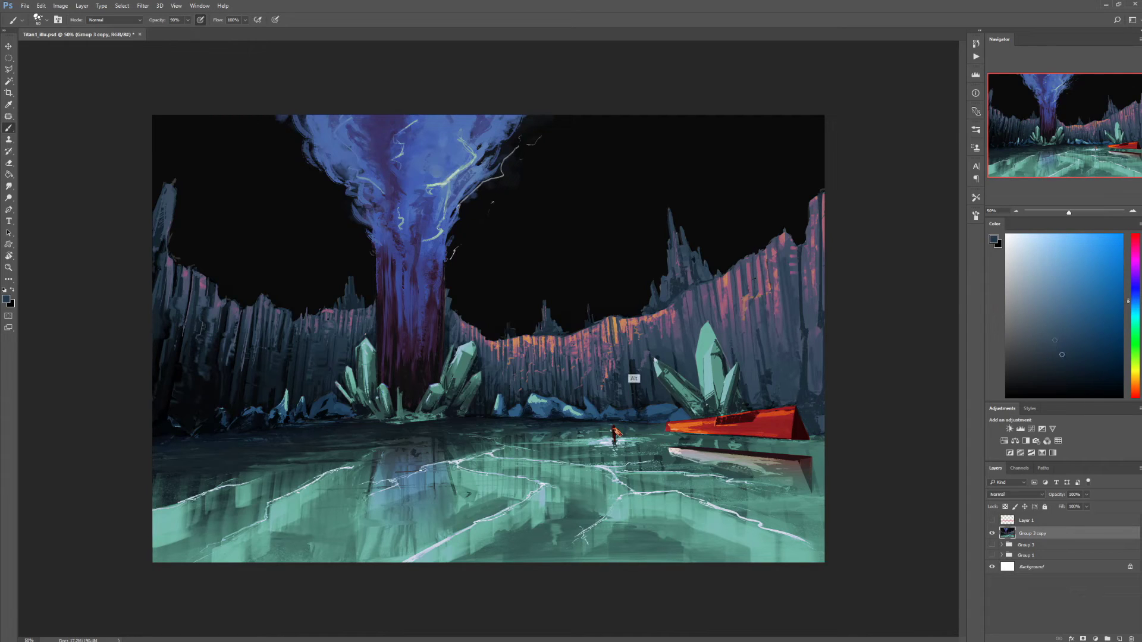
- Paint a dark shape behind the right crystals and adjust a lassoed area there with Hue/Saturation
drag(652, 349, 695, 385)
key([)
key([)
key([)
key([)
key(l)
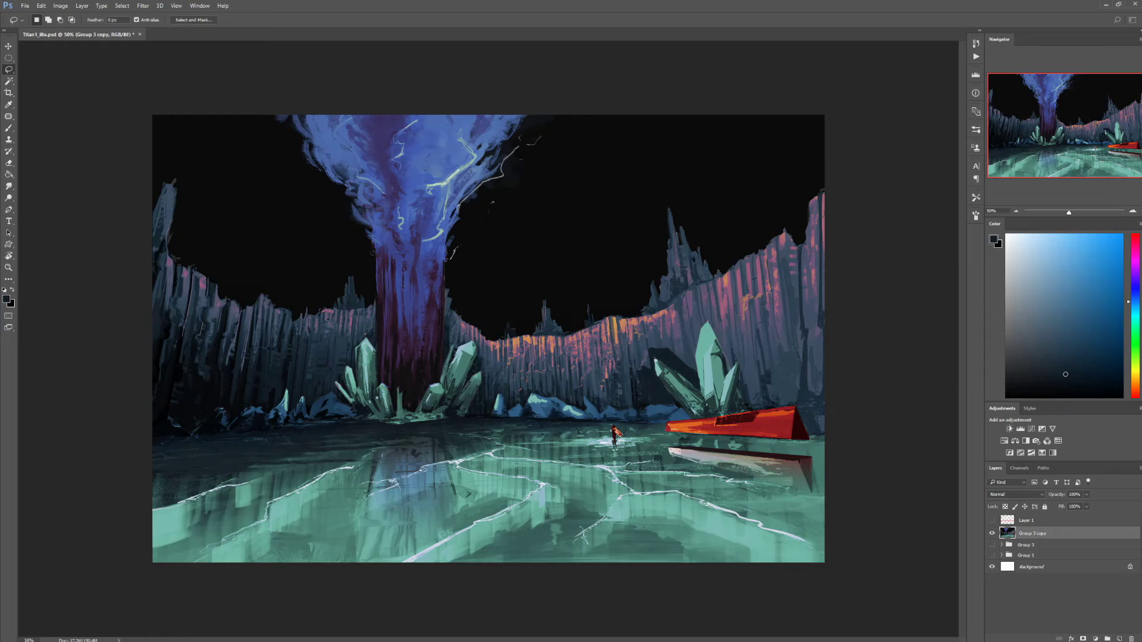
key(ctrl+u)
key(Return)
key(ctrl+d)
key(b)
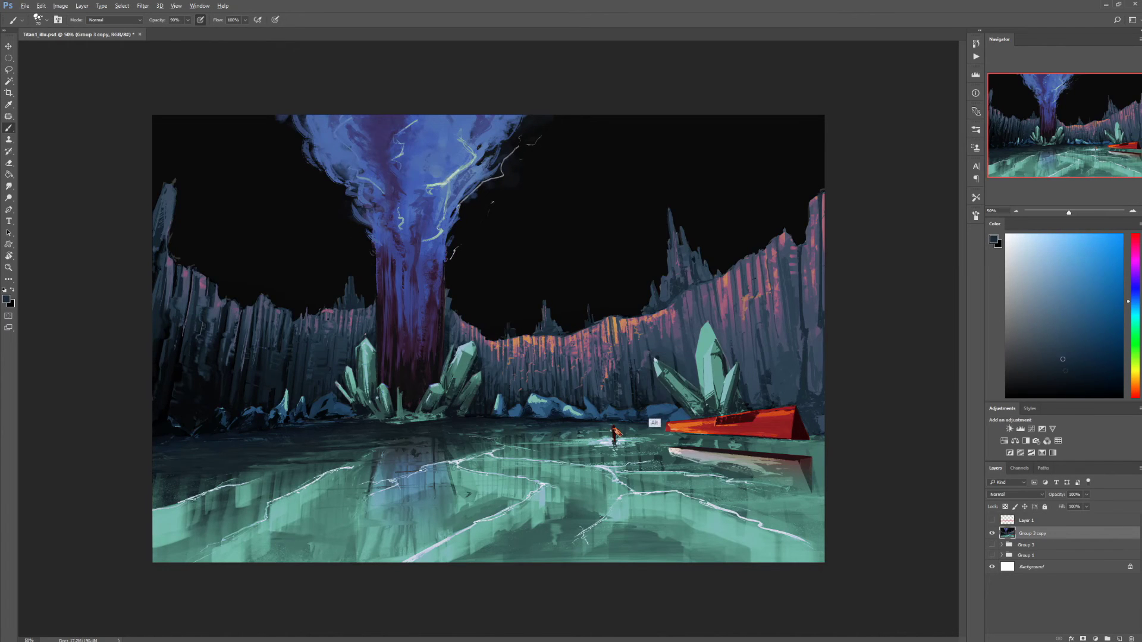
- Pick a thin streak custom shape and place it on a new layer, transformed to fit the left canyon wall
key(u)
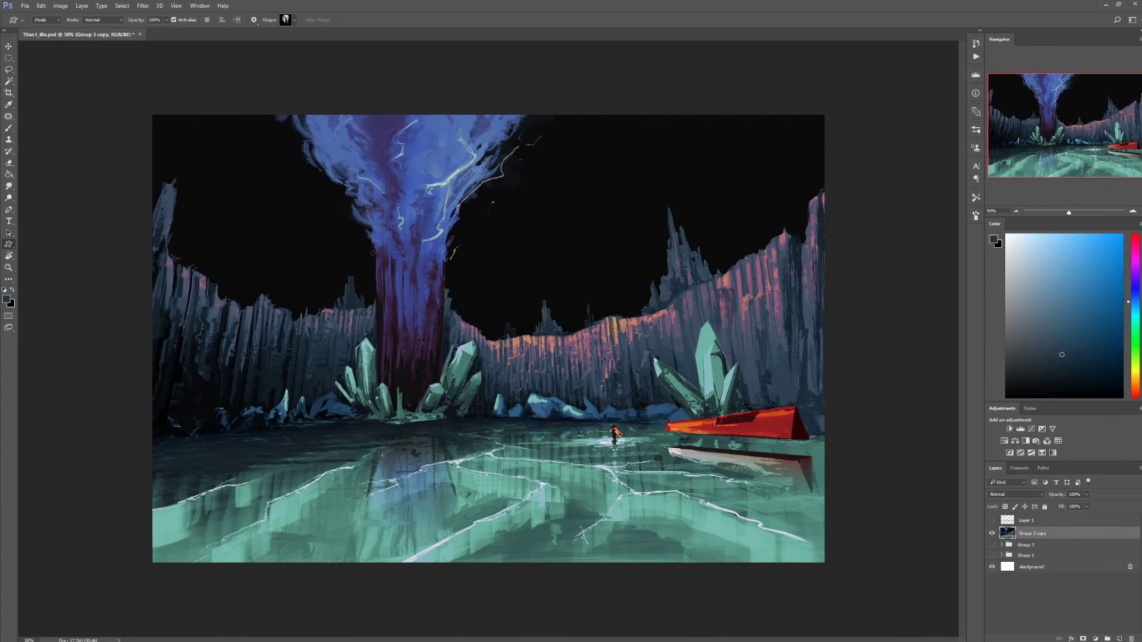
click(145, 106)
click(295, 21)
click(173, 106)
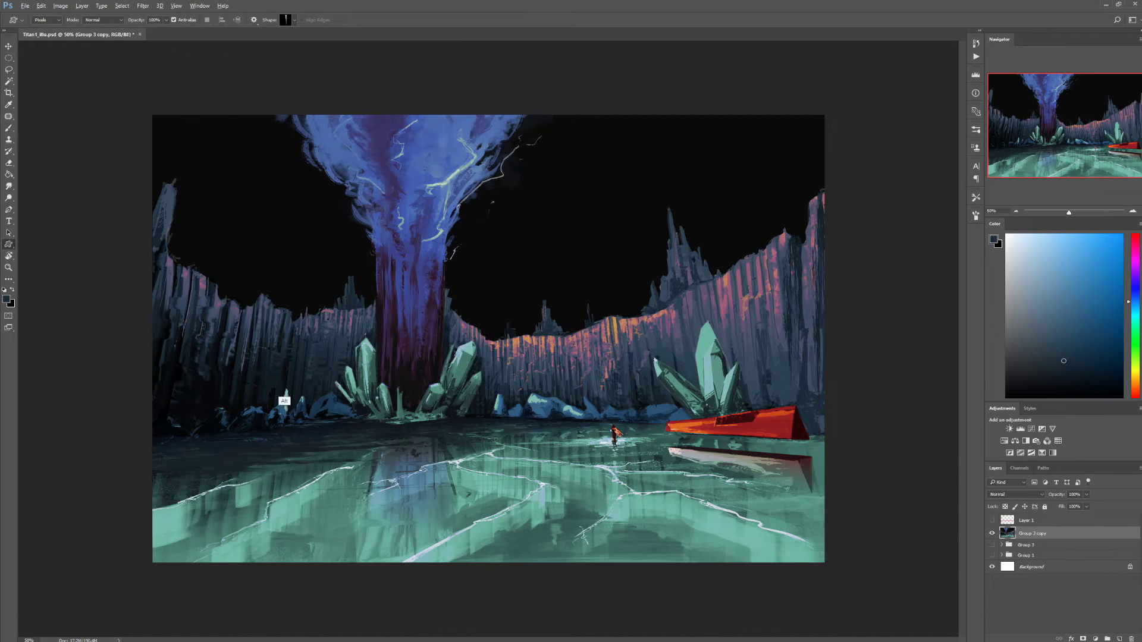
key(ctrl+shift+alt+n)
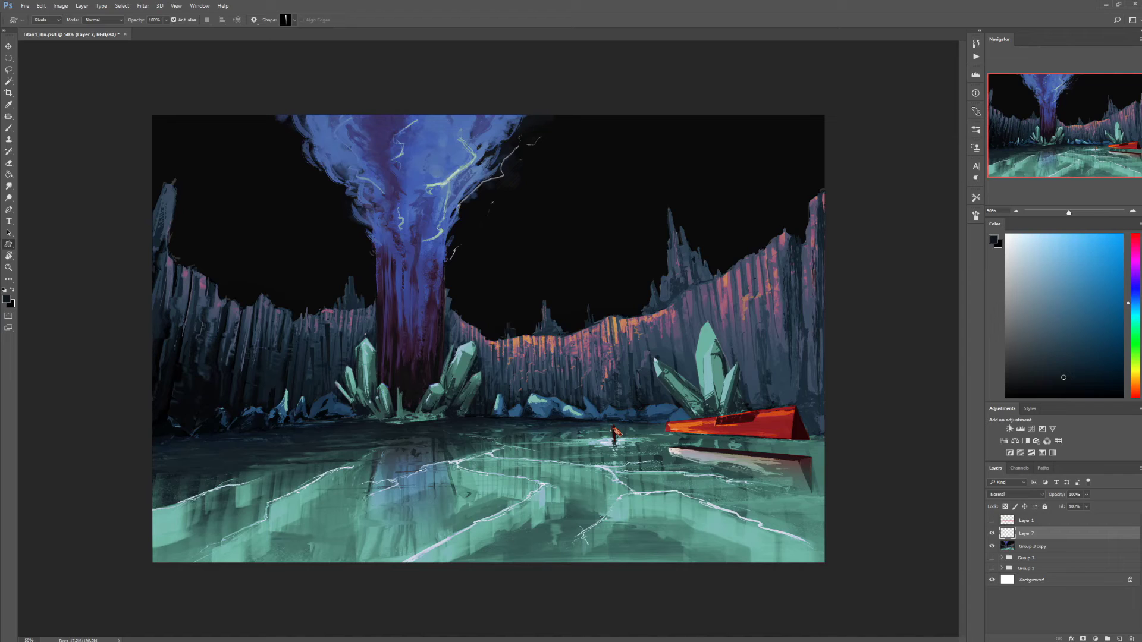
key(b)
alt+click(280, 356)
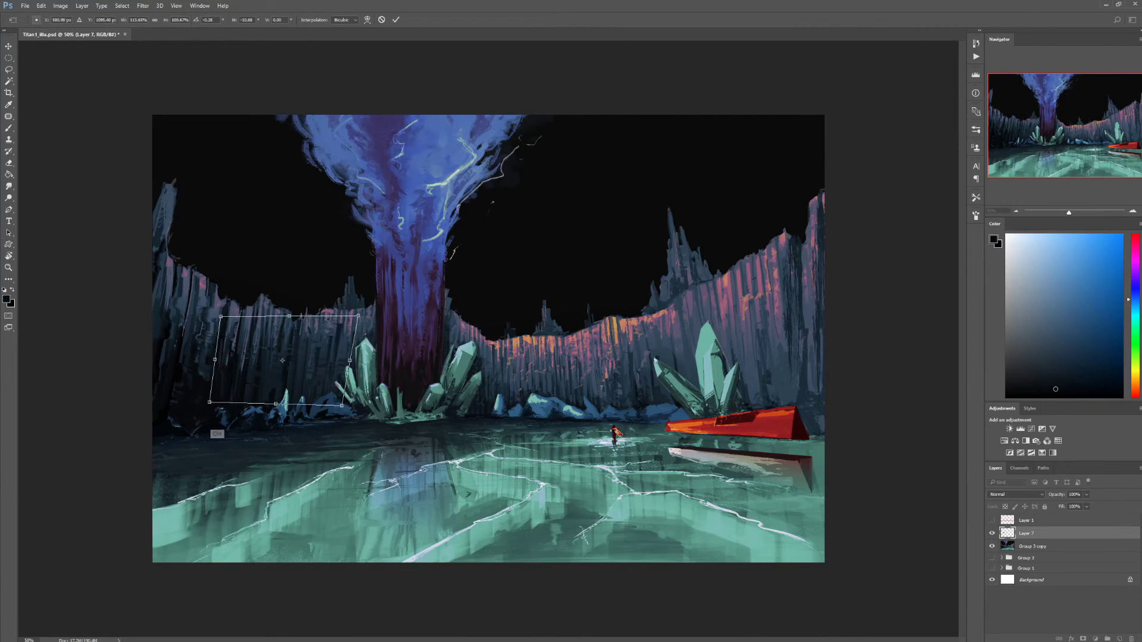
- Refine the canyon wall and rock spires on the Group 3 copy layer with sampled blue-grey and orange strokes
key(alt+bracketleft)
key(bracketleft)
alt+click(684, 267)
alt+click(740, 393)
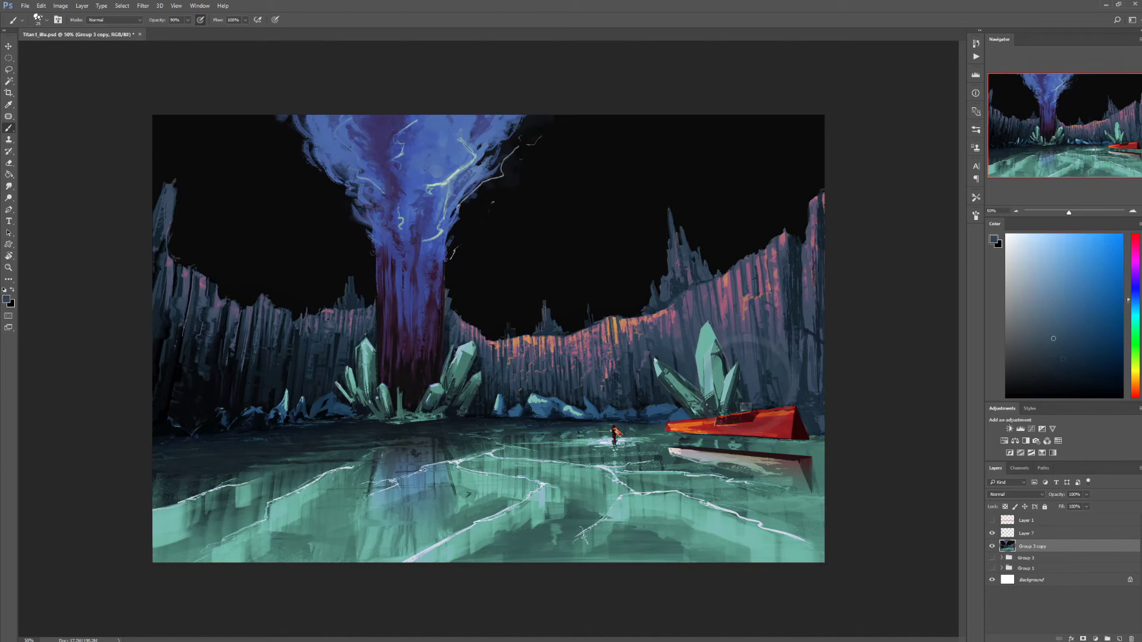
key(bracketleft)
alt+click(566, 383)
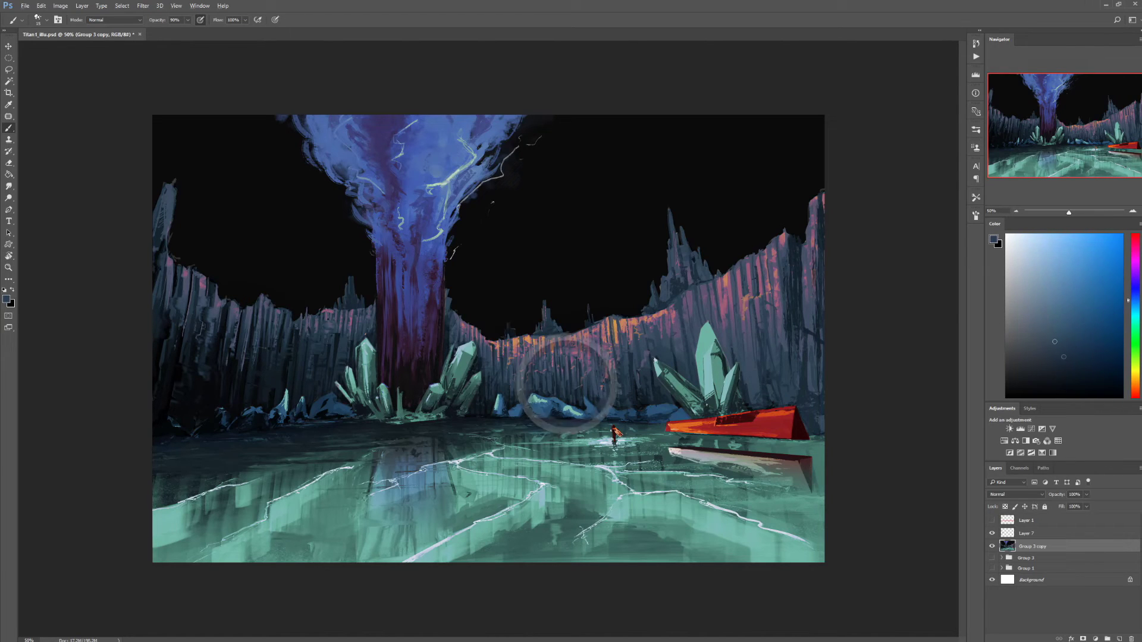
alt+click(343, 316)
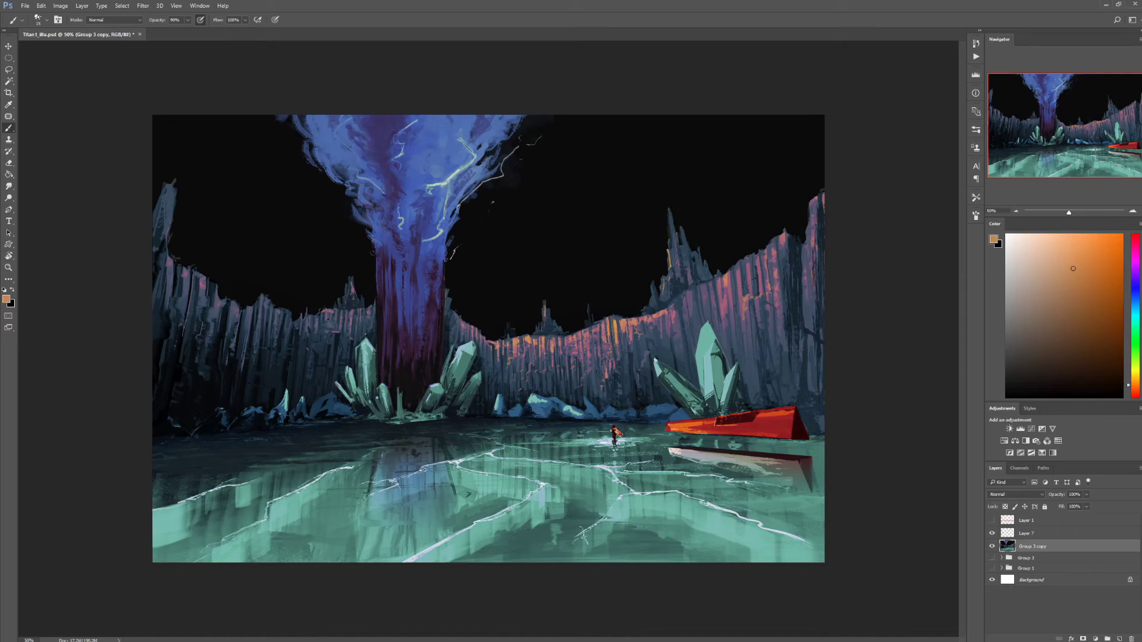
alt+click(675, 357)
alt+click(692, 309)
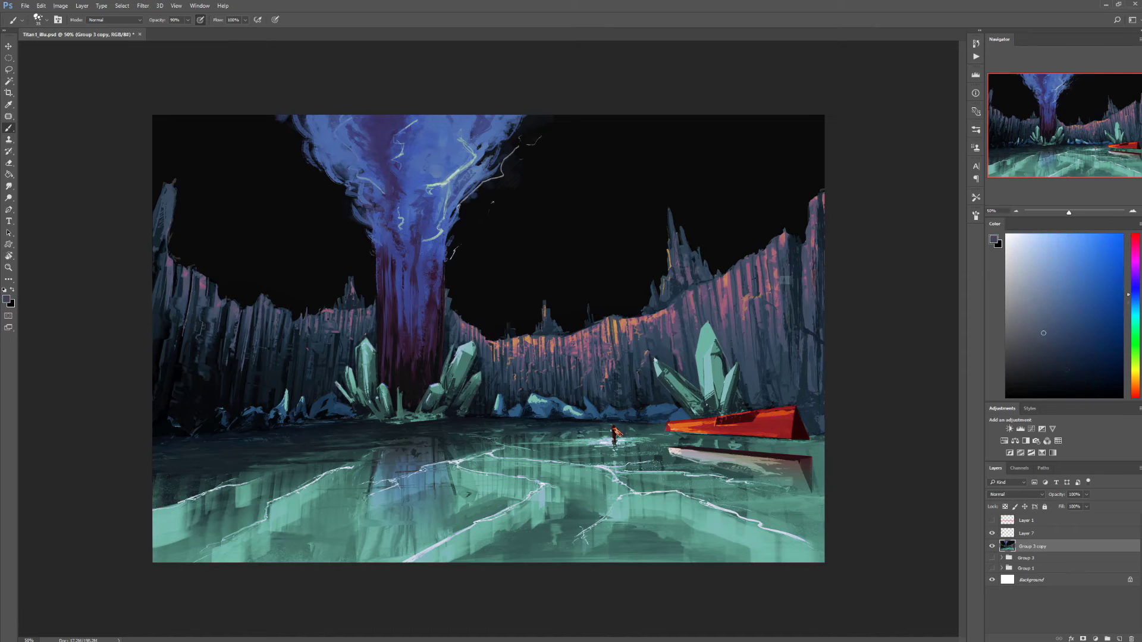
- Stamp streaky custom-shape textures in dark red over the selected red wreck on Layer 8
click(1062, 361)
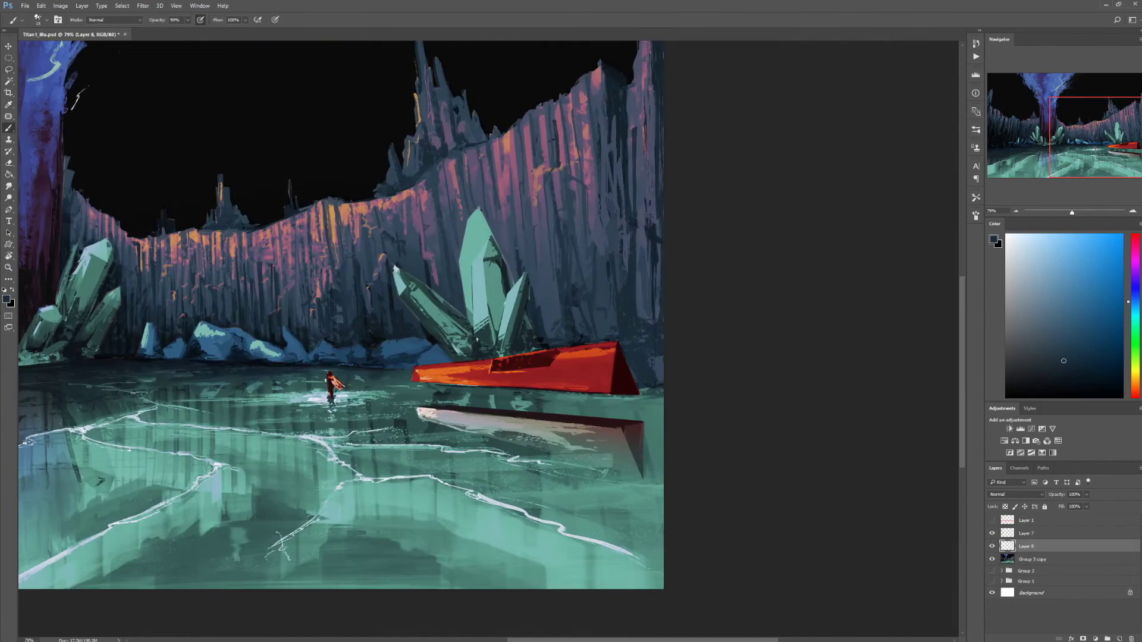
key(u)
click(293, 20)
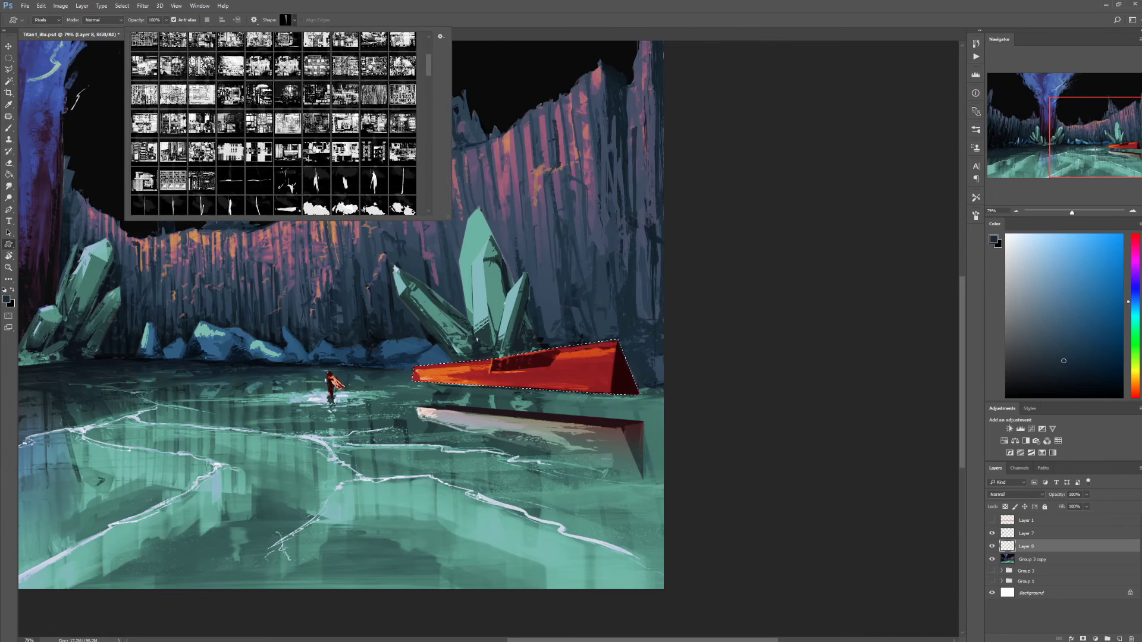
click(1106, 374)
click(294, 20)
drag(410, 319, 656, 382)
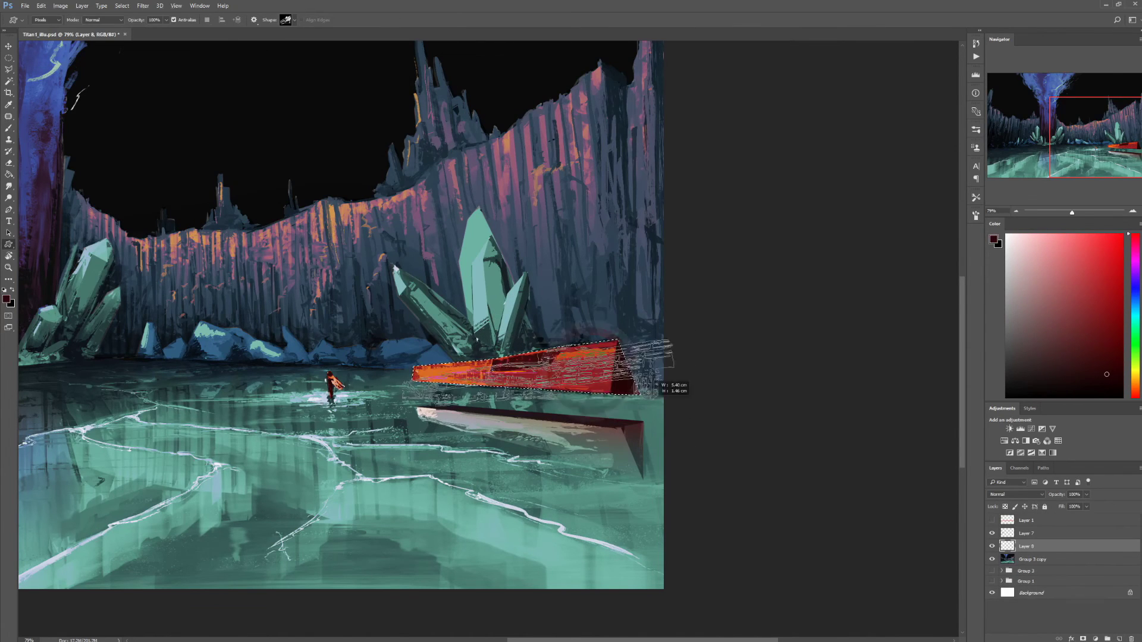
click(294, 19)
drag(411, 339, 616, 445)
- Paint panel details on the front half of the selected wreck with sampled reds, oranges and dark tones
key(b)
alt+click(434, 374)
alt+click(523, 363)
alt+click(425, 373)
click(1053, 257)
alt+click(523, 379)
drag(454, 380, 490, 375)
- Add pale stripes to the wreck's rear and orange and dark accents along its hull
alt+click(469, 368)
mouse_move(556, 361)
mouse_down()
mouse_move(614, 352)
mouse_move(593, 392)
mouse_up()
alt+click(559, 381)
drag(559, 364, 583, 357)
alt+click(409, 364)
mouse_move(417, 368)
mouse_down()
mouse_move(415, 380)
mouse_move(468, 378)
mouse_up()
alt+click(461, 377)
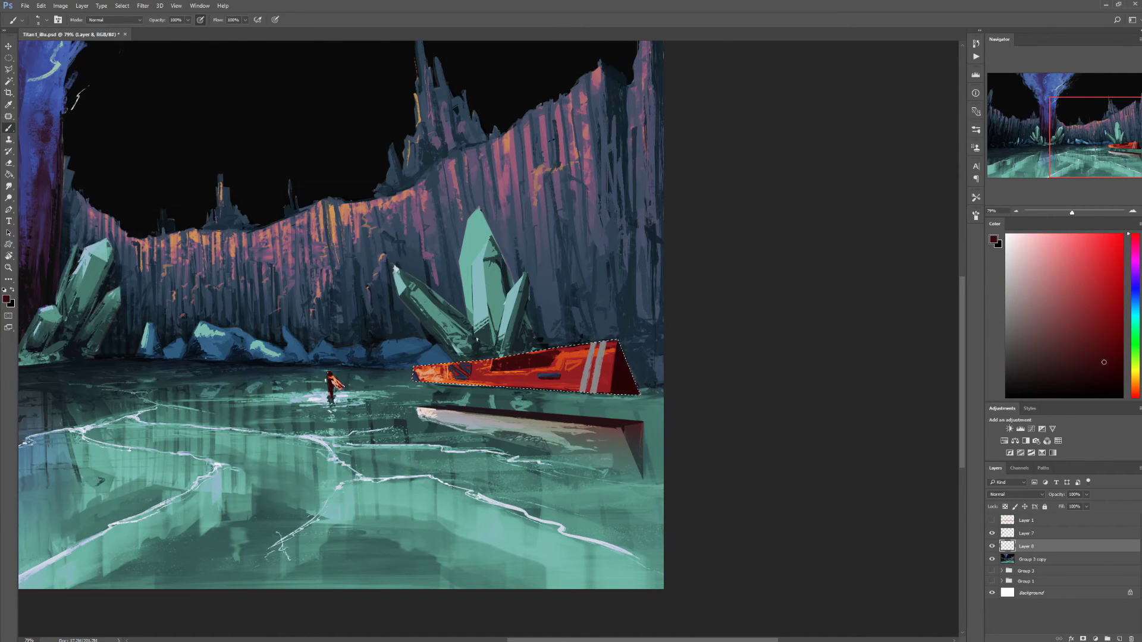
- Refine the wreck's blue trim line, front vent, dark window panel and rear end face
alt+click(542, 358)
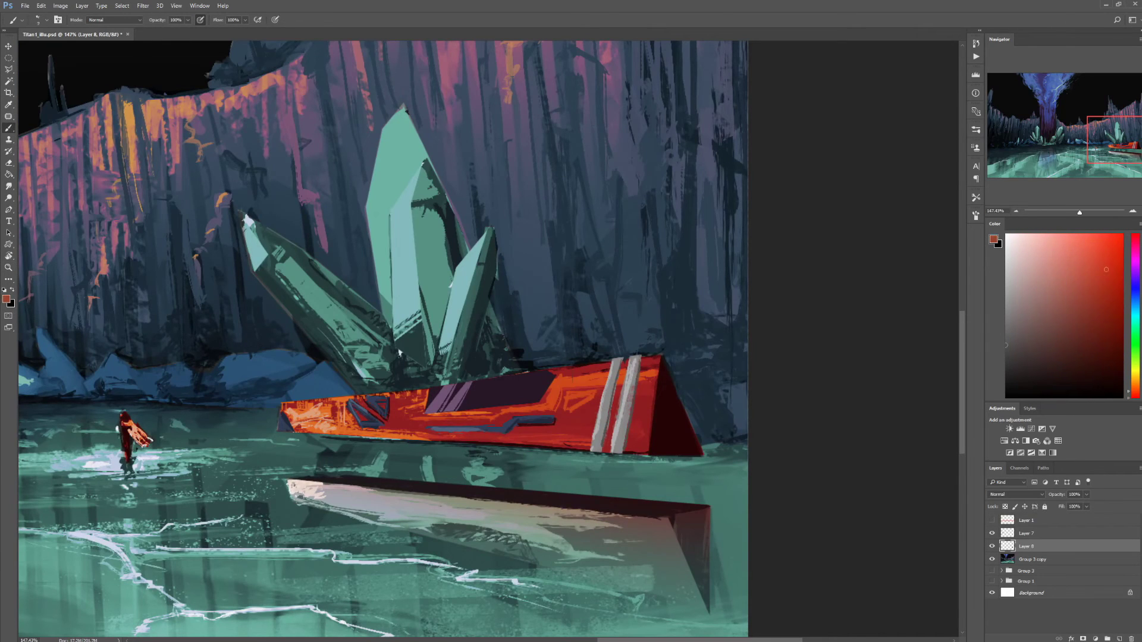
drag(555, 423, 520, 425)
alt+click(333, 416)
drag(302, 412, 325, 417)
drag(340, 407, 359, 430)
alt+click(331, 430)
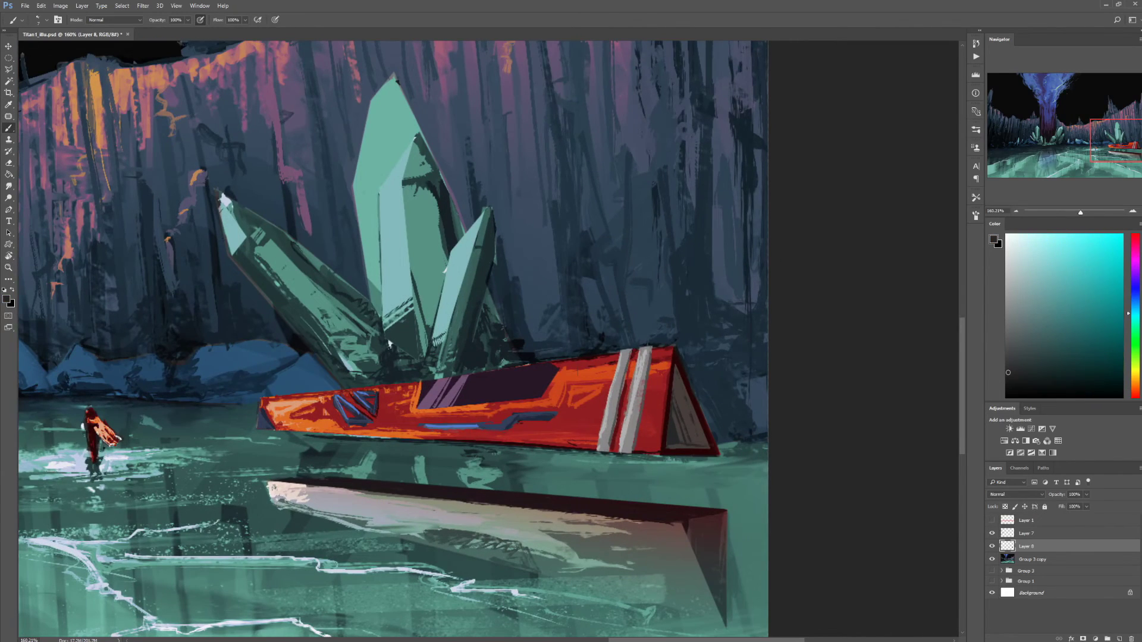
alt+click(544, 391)
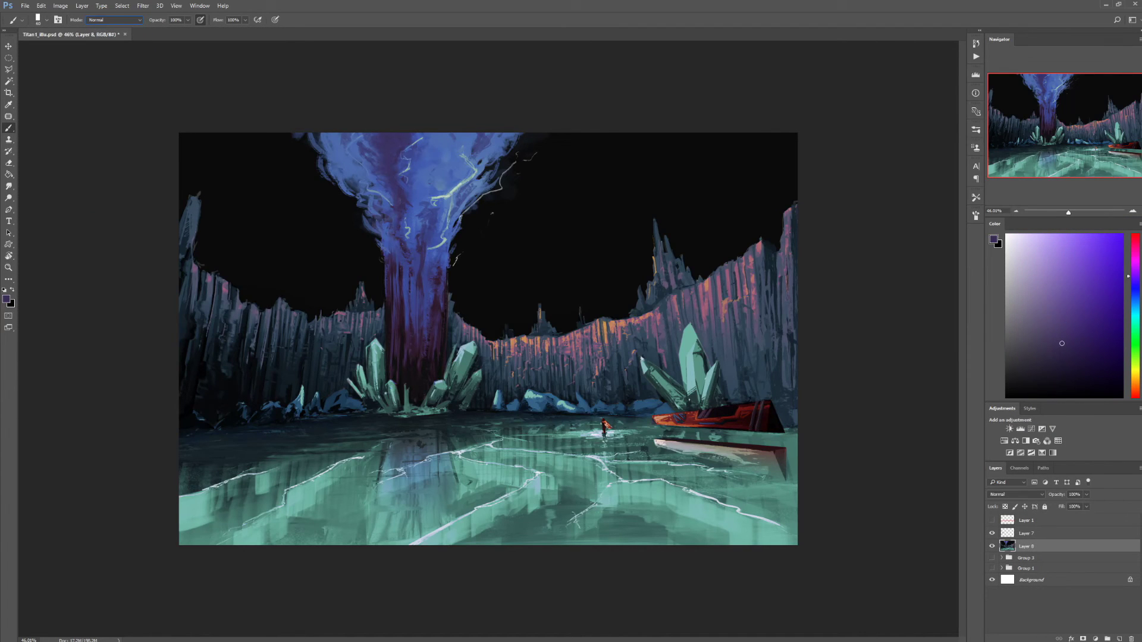
- Tint the crystals and shoreline rocks with sampled purple and orange light, using a different brush blending mode
alt+click(484, 374)
click(113, 20)
click(107, 202)
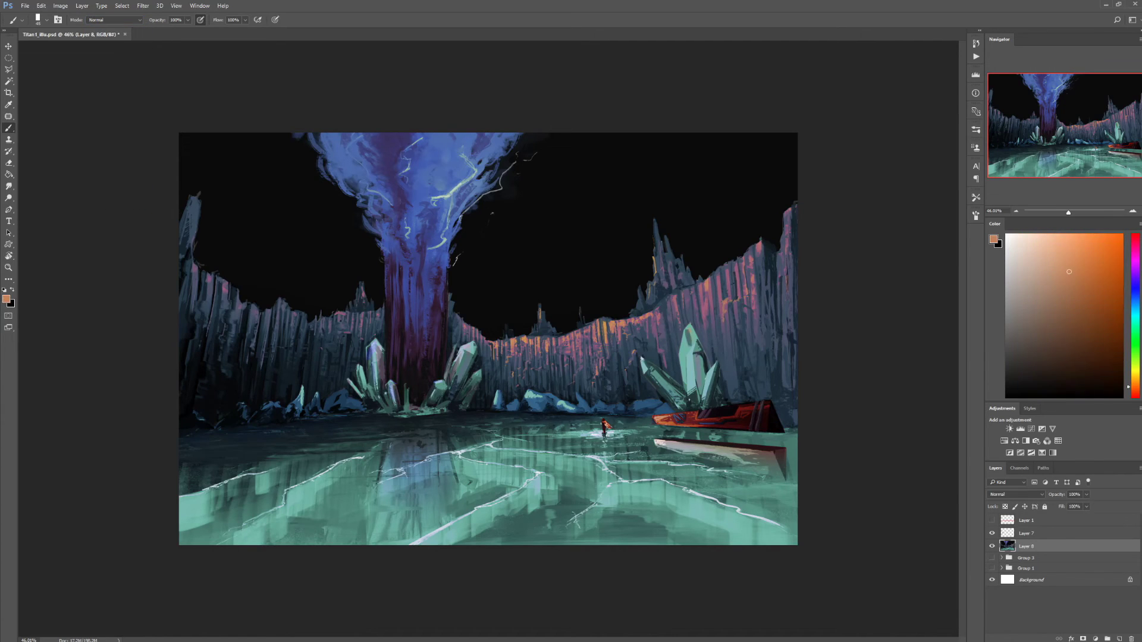
alt+click(689, 337)
alt+click(564, 405)
alt+click(352, 346)
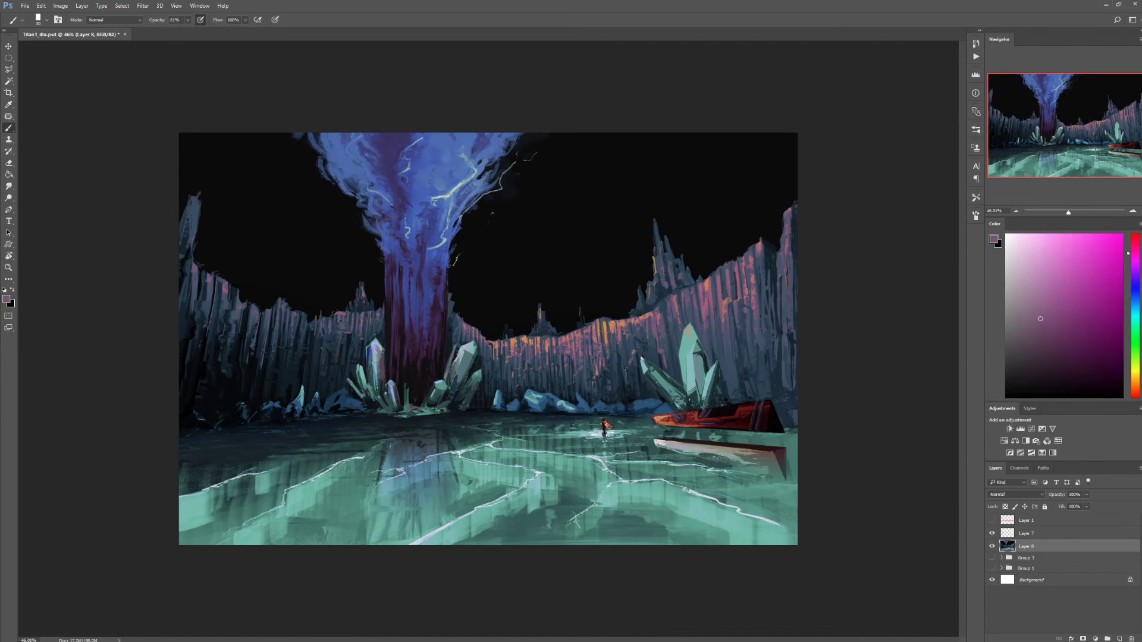
- Brighten the plume with light blue at 61% opacity, smudge it, and set the Brush opacity to 27%
alt+click(431, 166)
key(6)
key(1)
key(r)
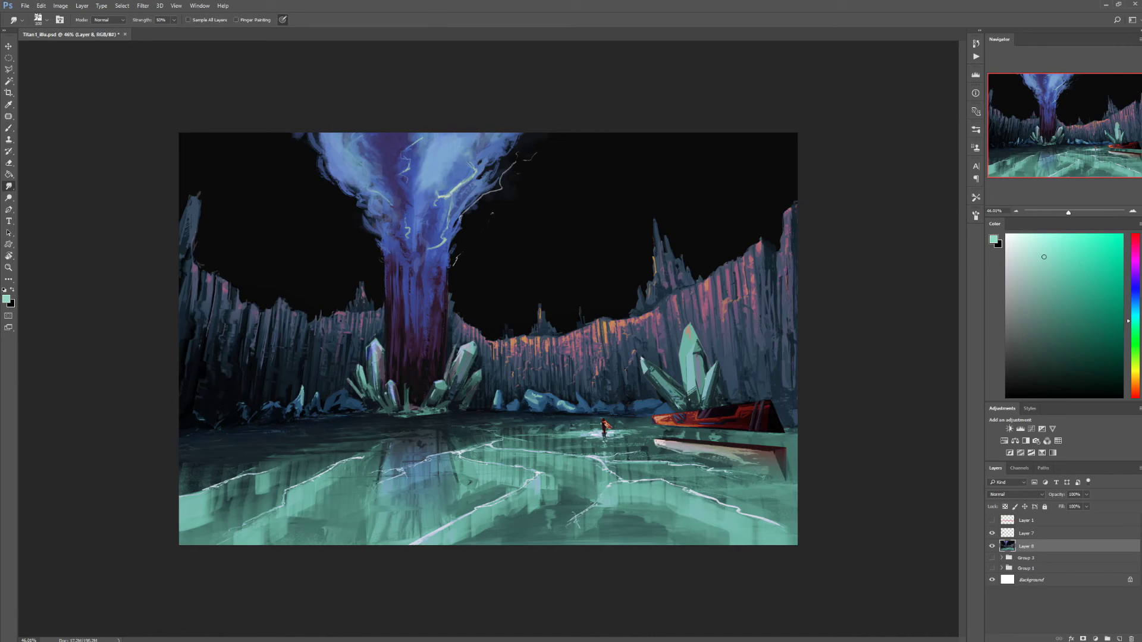
key(b)
key(2)
key(7)
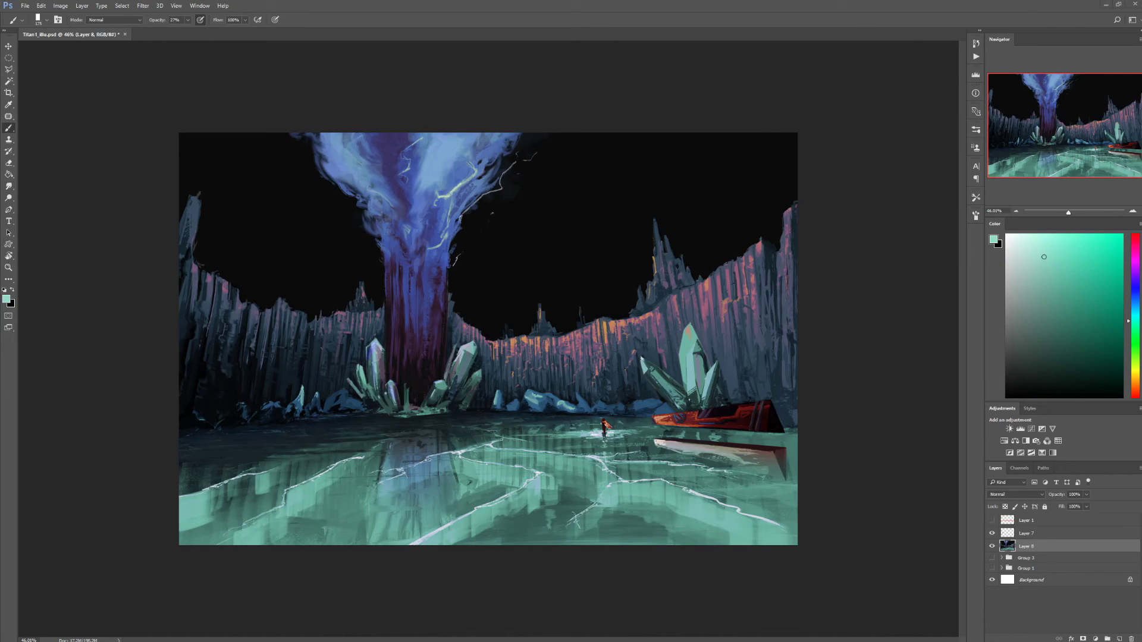
- Paste the erupting volcano photo, lasso its ash column and delete everything outside the selection
key(ctrl+v)
key(l)
mouse_move(504, 419)
mouse_down()
mouse_move(576, 250)
mouse_move(562, 232)
mouse_up()
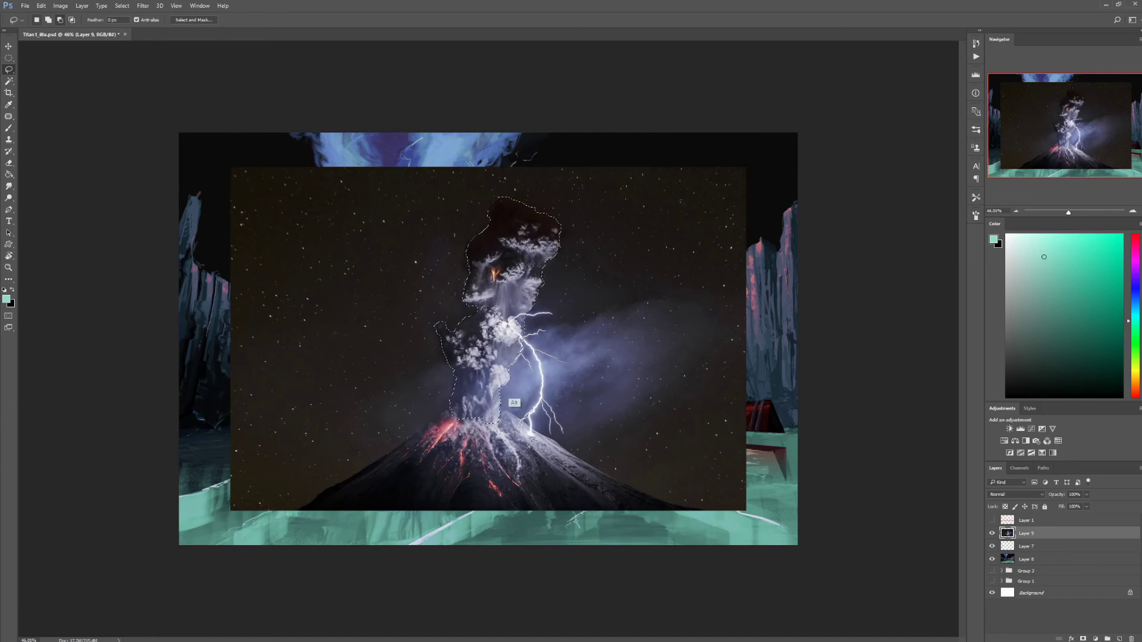
key(ctrl+shift+i)
key(Delete)
- Shift the cut-out ash column's hue and transform it to cover the painted plume
key(ctrl+u)
drag(178, 315, 190, 315)
key(Return)
key(ctrl+t)
mouse_move(434, 213)
mouse_down()
mouse_move(297, 68)
mouse_move(277, 76)
mouse_up()
key(Return)
- Add an empty layer above the ash column layer and clean up the column's left edge on its own layer
key(ctrl+bracketright)
drag(1045, 521, 1044, 540)
click(1119, 638)
click(1026, 547)
drag(329, 228, 350, 233)
drag(395, 302, 419, 279)
- Brush over the right side of the ash cloud with colours sampled from it
key(b)
alt+click(449, 221)
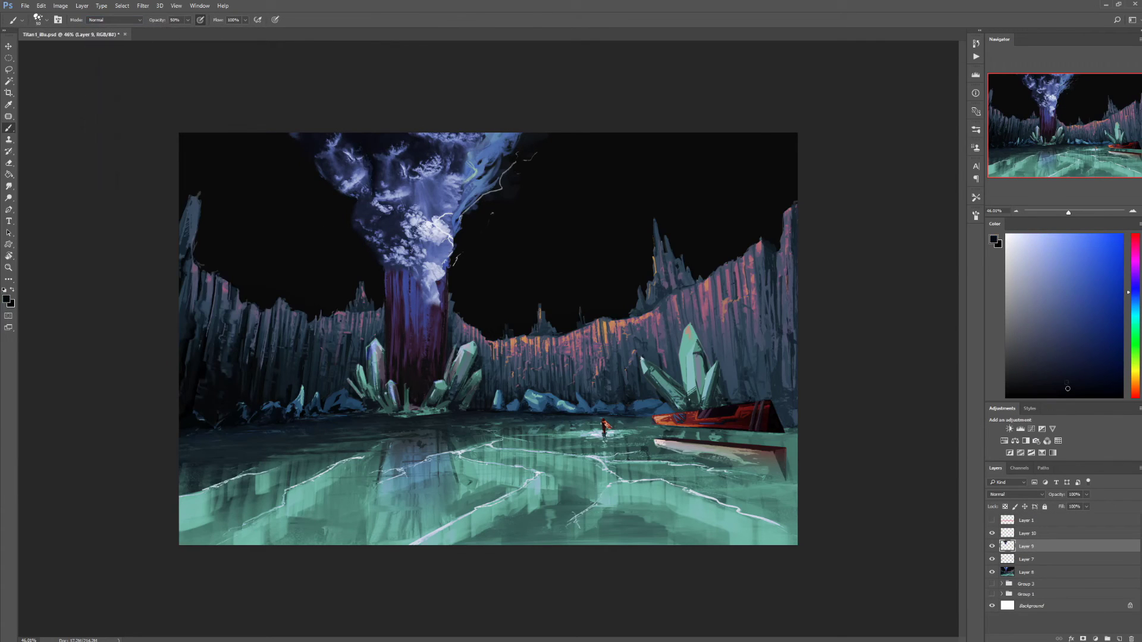
alt+click(466, 181)
drag(465, 152, 483, 173)
alt+click(461, 212)
key(u)
click(293, 20)
scroll(273, 125, down, 3)
key(Escape)
- Extend the pale cloud texture across the plume's upper right with sampled light blue
key(b)
alt+click(446, 183)
drag(443, 169, 475, 190)
alt+click(413, 382)
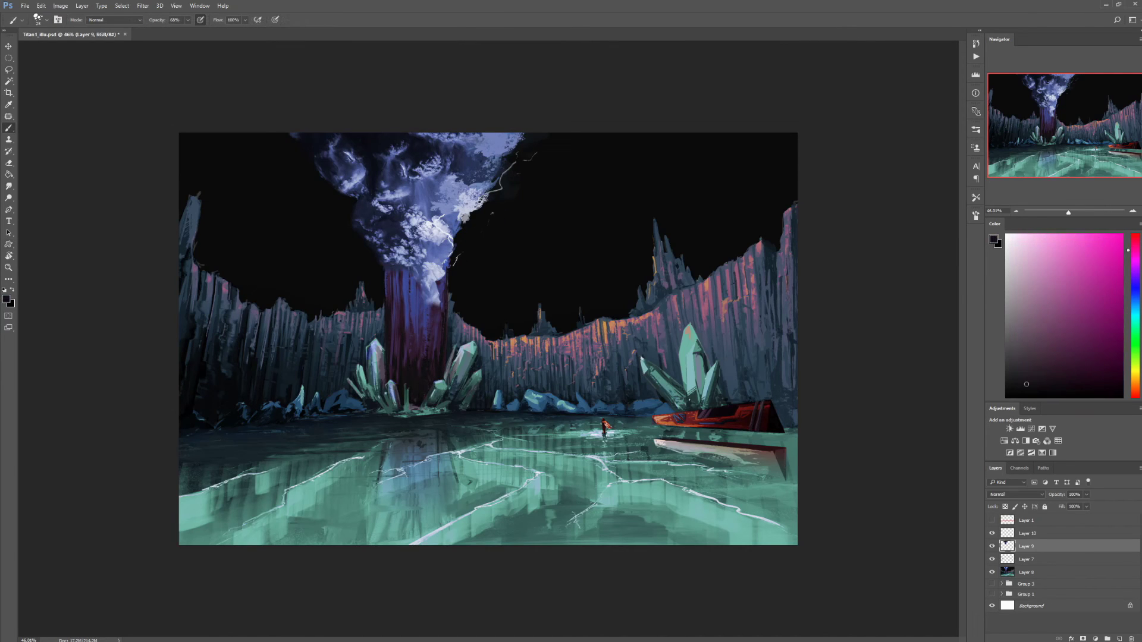
- Blend the cloud's lower end into the purple trunk using sampled colours and a larger brush
alt+click(434, 268)
mouse_move(435, 304)
mouse_down()
mouse_move(427, 271)
mouse_move(399, 253)
mouse_up()
key(bracketright)
key(bracketright)
key(bracketright)
key(bracketright)
key(bracketright)
alt+click(419, 259)
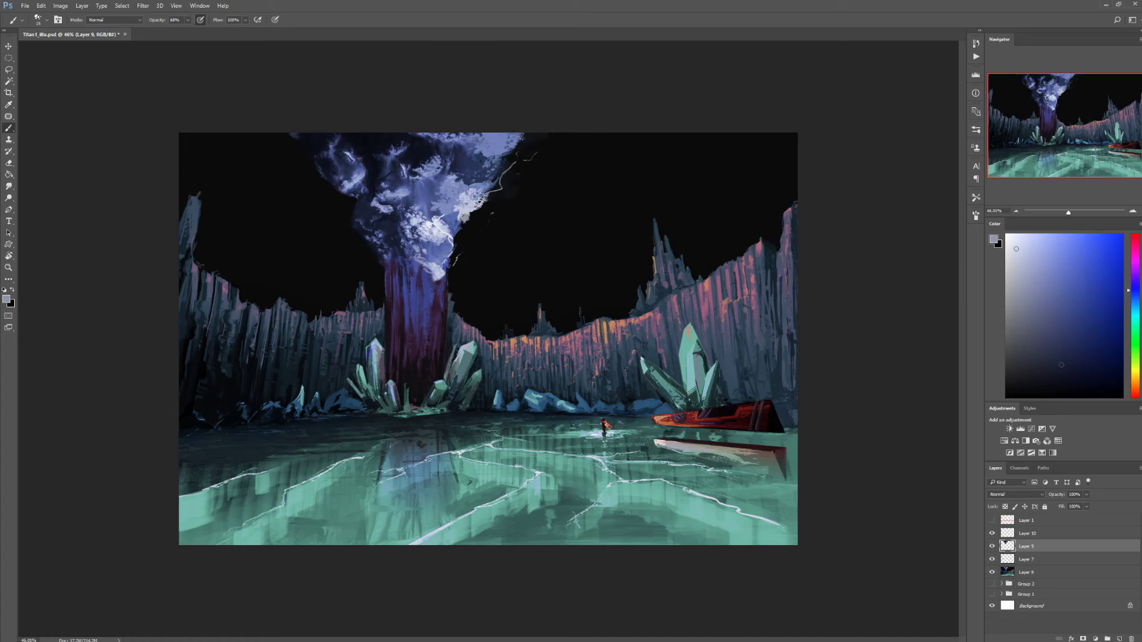
- Darken the cloud's upper-left edge, paint pale highlights in its centre, and undo the last blue stroke
alt+click(363, 134)
mouse_move(336, 152)
mouse_down()
mouse_move(359, 181)
mouse_move(364, 162)
mouse_up()
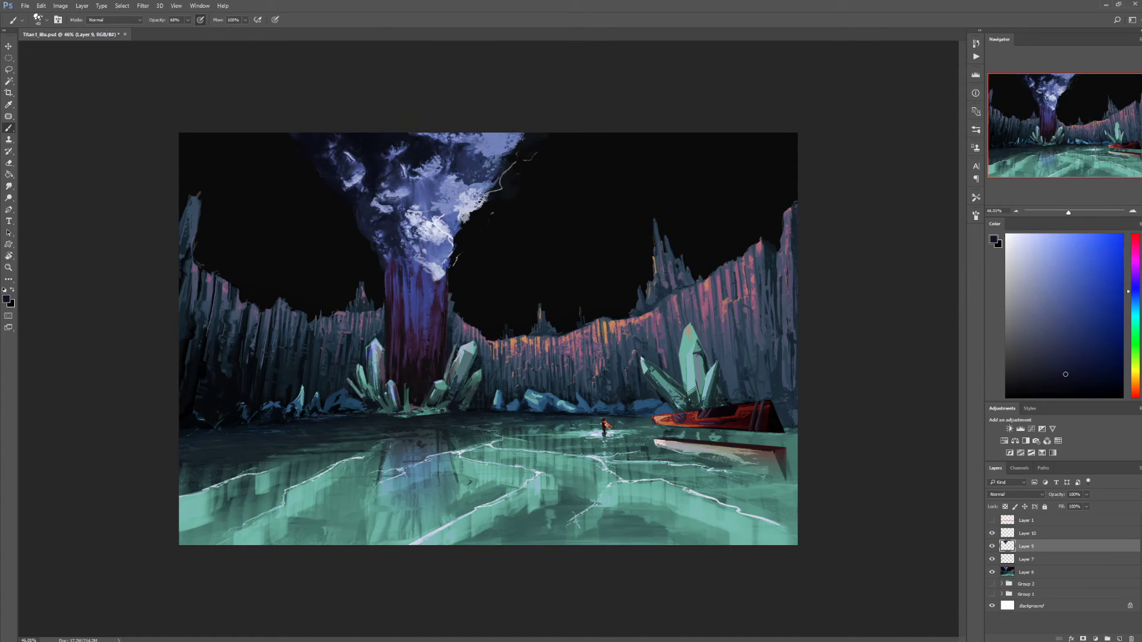
alt+click(416, 213)
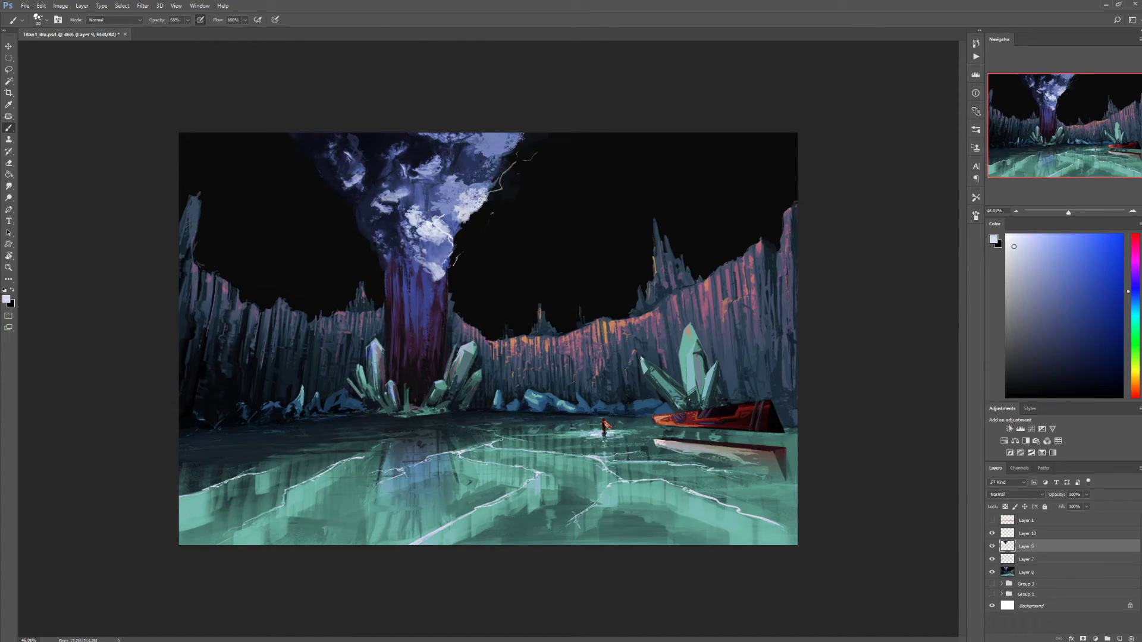
alt+click(410, 231)
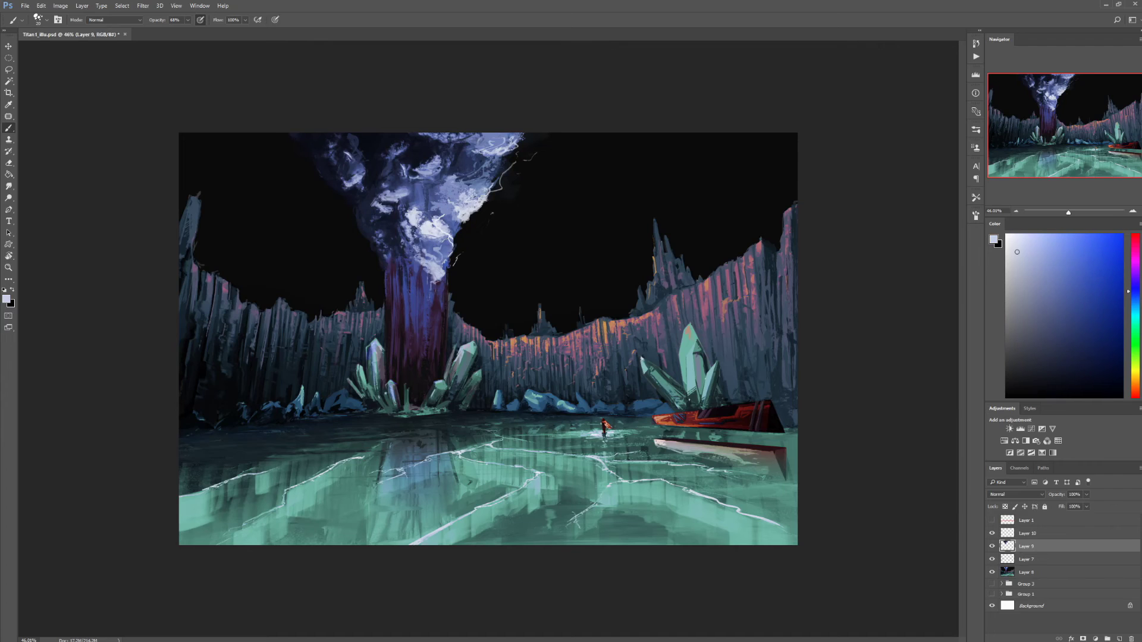
alt+click(416, 194)
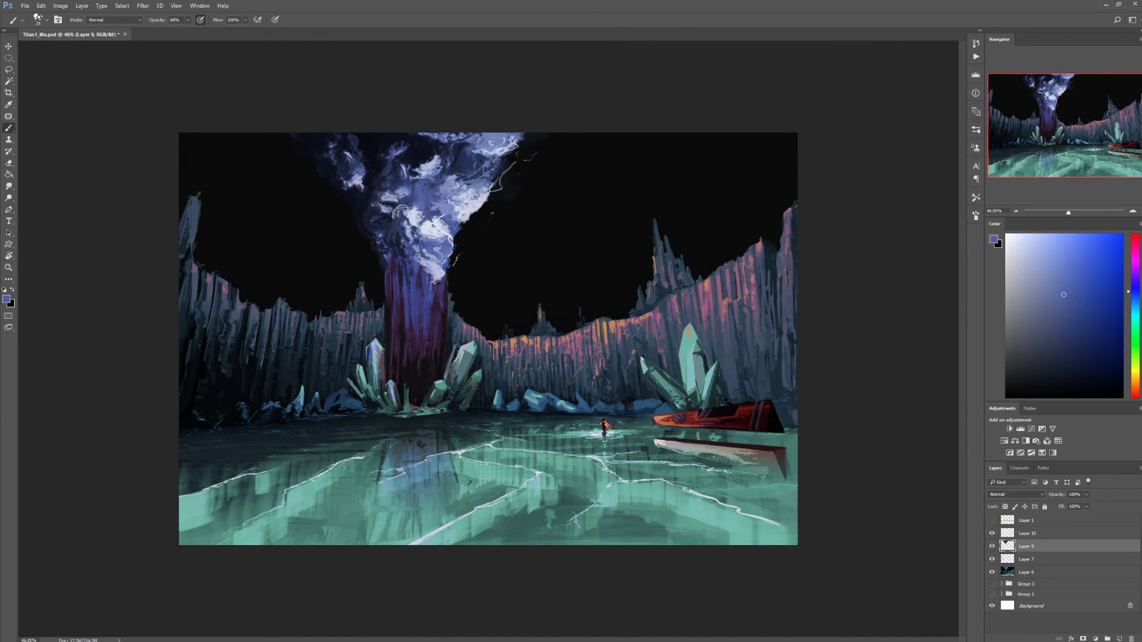
key(ctrl+z)
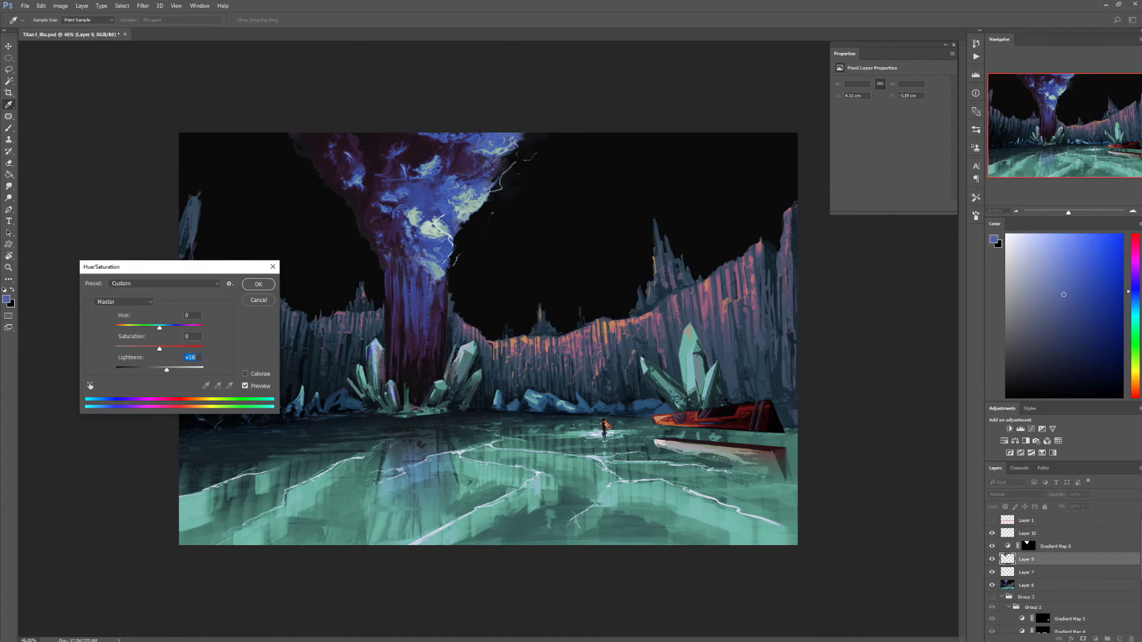
- Lighten the ash plume layer by 16 with Hue/Saturation and soften its outer edge with the Eraser
key(Return)
key(e)
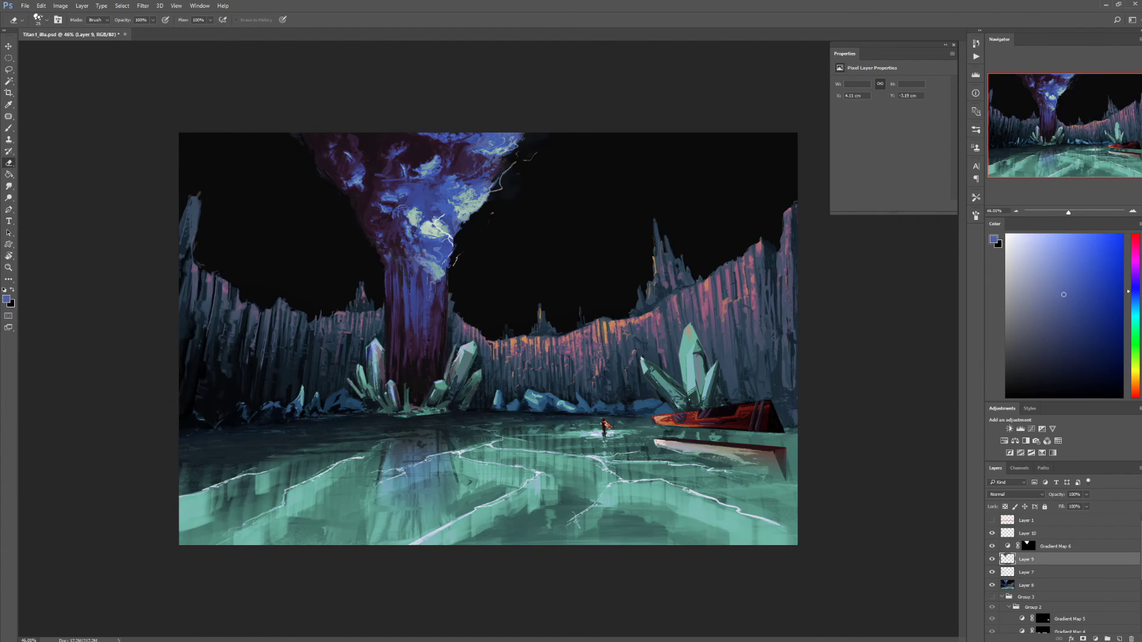
key(b)
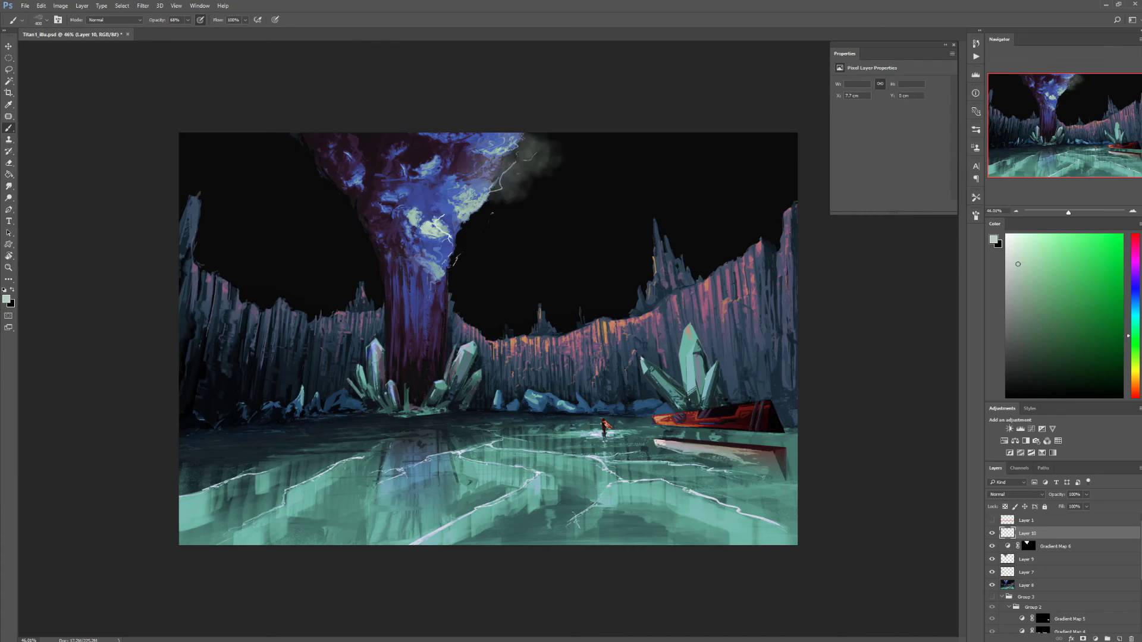
- Paint faint smoke drifting off the plume's upper right with an enlarged brush on Layer 10
key(bracketright)
key(bracketright)
key(bracketright)
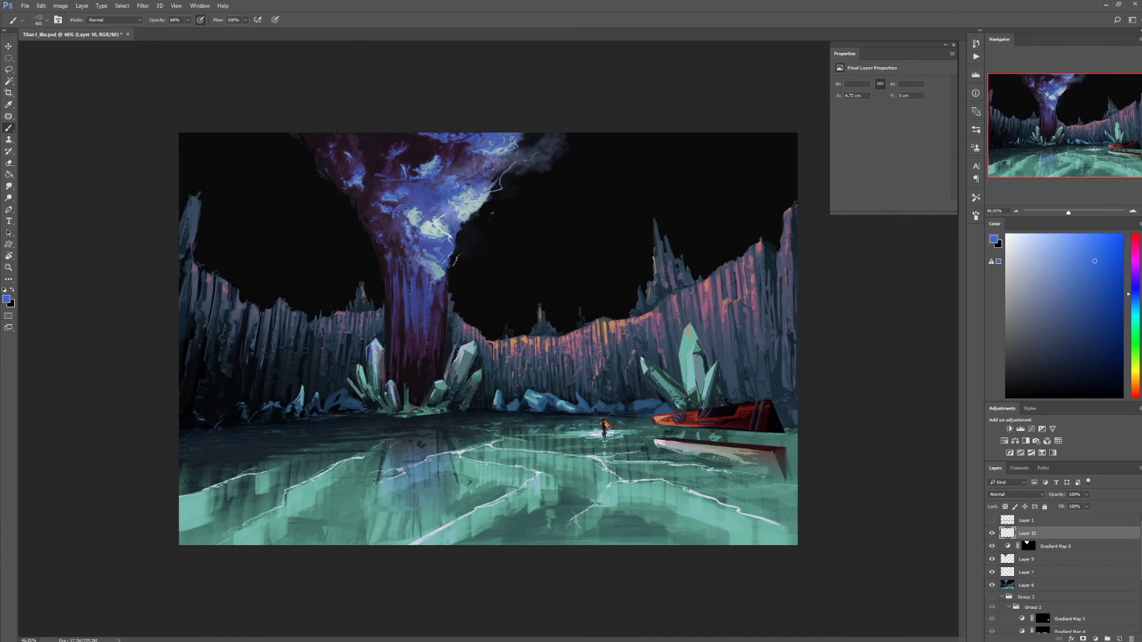
- Undo the last smoke stroke and paint thin white lightning bolts branching from the plume across the black sky
key(d)
key(x)
key(ctrl+z)
drag(467, 214, 569, 155)
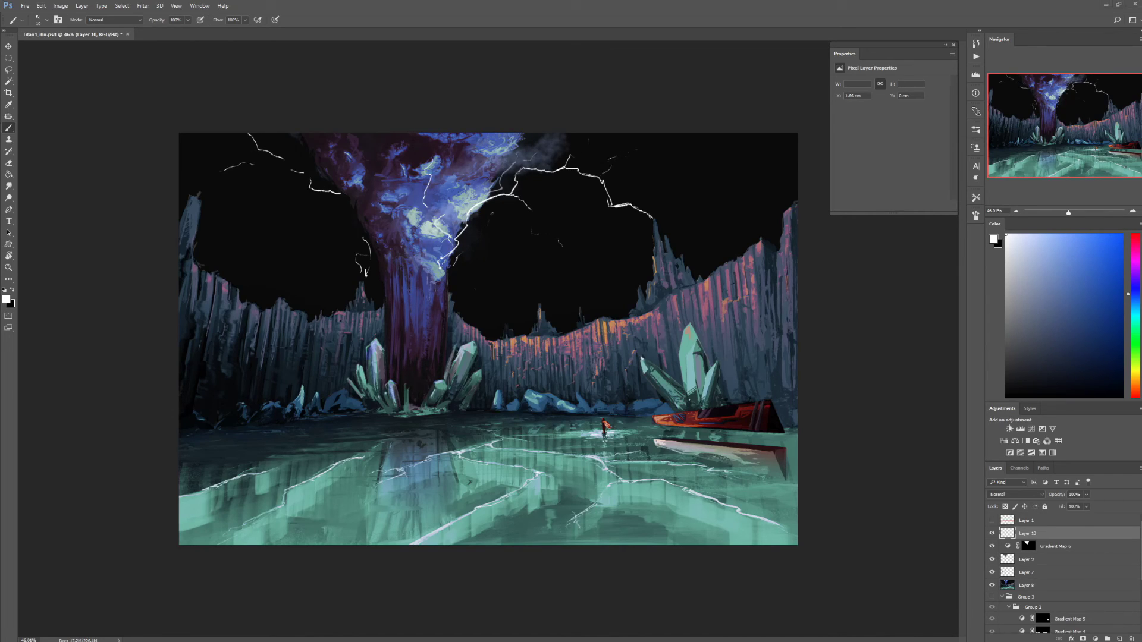
- Set the brush opacity to 63% and paint yellow-orange light along the edge of the tall spire struck by lightning
alt+click(357, 187)
key(6)
key(3)
alt+click(442, 286)
alt+click(485, 412)
alt+click(613, 333)
drag(656, 218, 639, 310)
alt+click(594, 309)
alt+click(656, 230)
mouse_move(655, 217)
mouse_down()
mouse_move(657, 280)
mouse_move(637, 309)
mouse_up()
alt+click(657, 238)
alt+click(677, 273)
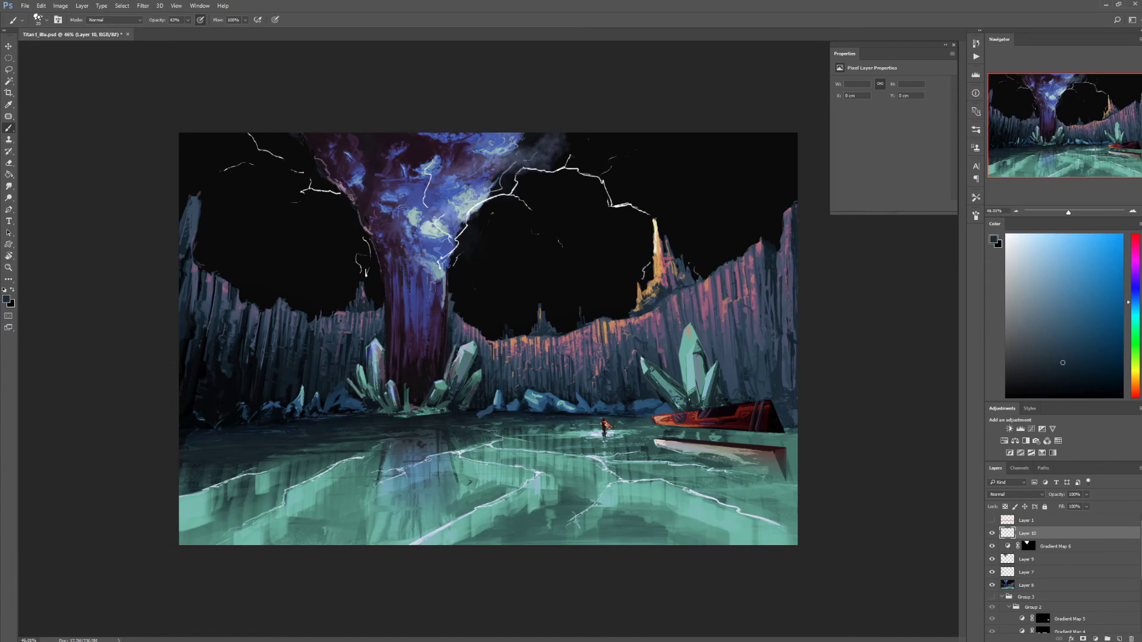
- Add a thin white side branch to the lightning bolt just above the tall spire
key(d)
key(x)
drag(632, 205, 664, 194)
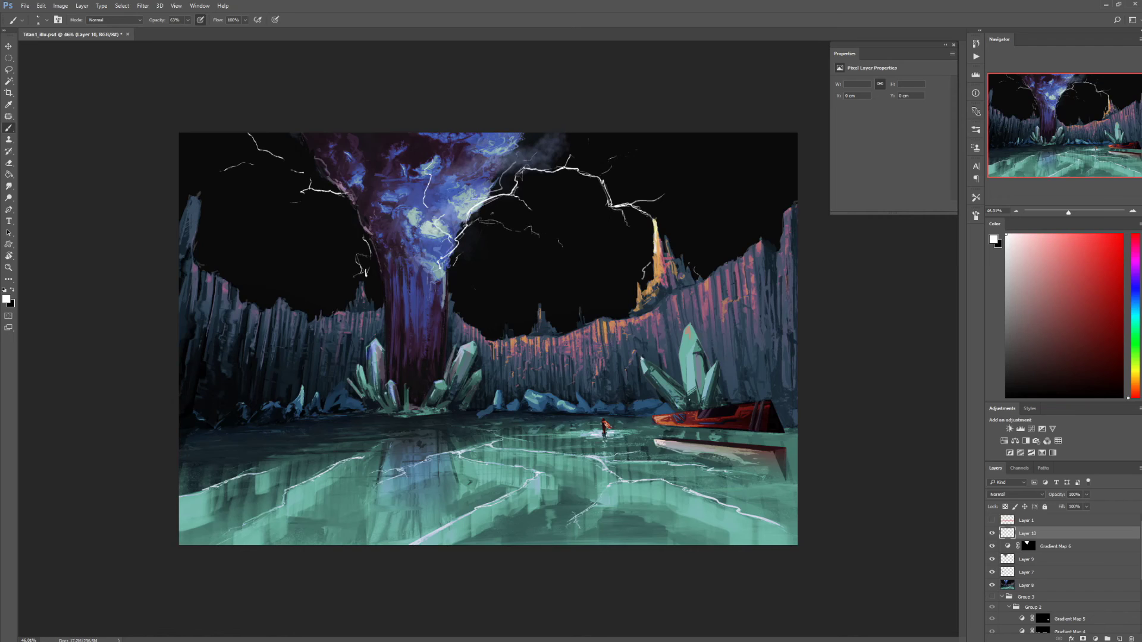
- Lasso the crystal cluster behind the boat, adjust it with Free Transform, and deselect
key(l)
click(640, 358)
key(ctrl+t)
mouse_move(743, 306)
mouse_down()
mouse_move(758, 283)
mouse_move(748, 321)
mouse_move(729, 315)
mouse_move(734, 306)
mouse_up()
key(Return)
key(ctrl+d)
- Return to Layer 10 and paint a bright turquoise highlight on the tall crystal behind the boat at 100% opacity
key(b)
key(alt+bracketright)
key(alt+bracketright)
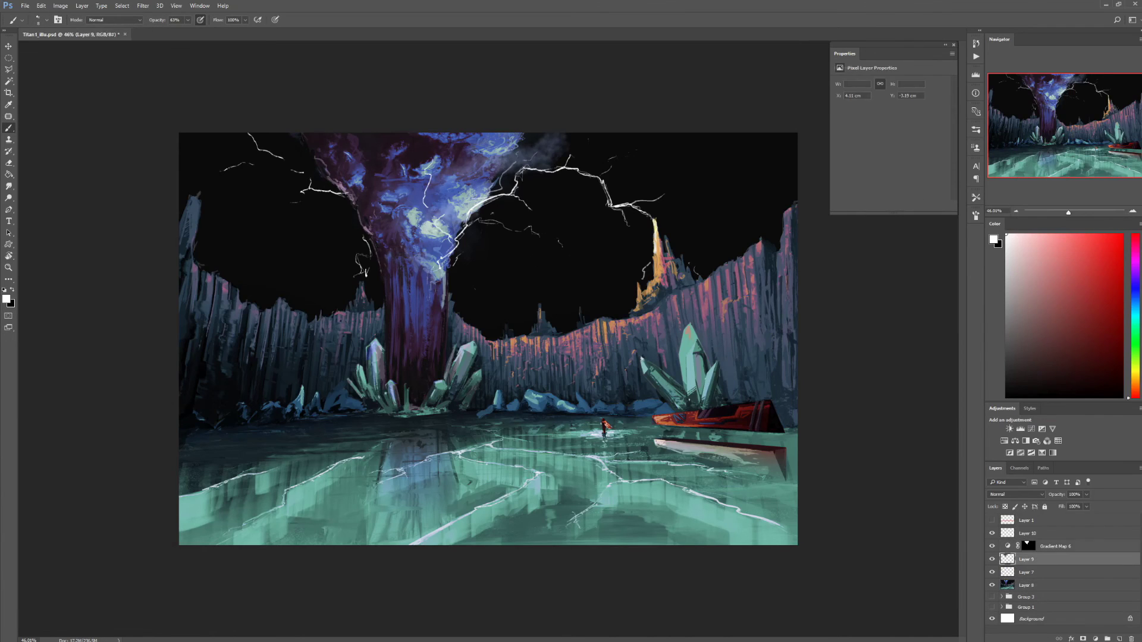
key(alt+bracketright)
key(alt+bracketright)
alt+click(662, 416)
key(0)
alt+click(684, 351)
drag(682, 332, 684, 356)
- Paint yellow light on the boat's bow and touch up the nearby crystal with sampled colours
alt+click(666, 333)
alt+click(602, 440)
alt+click(337, 403)
alt+click(667, 418)
scroll(689, 428, up, 5)
- Lasso the caped figure in the water and transform it on Layer 8
key(l)
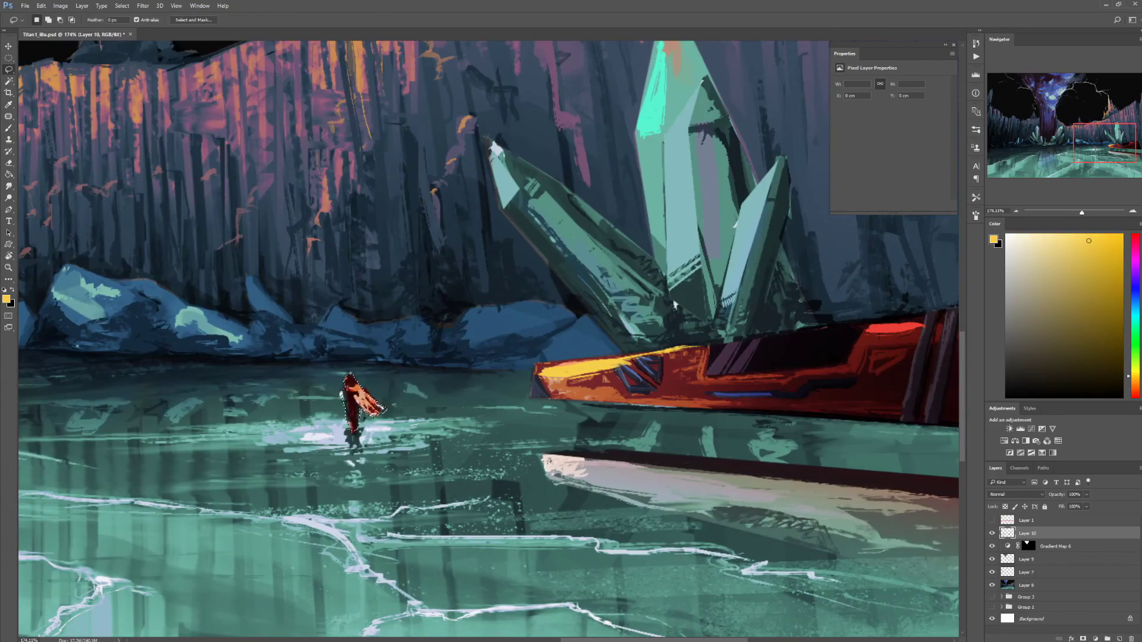
click(1026, 585)
key(ctrl+t)
- Repaint the figure's head and body with sampled reds and retouch the surroundings
key(b)
alt+click(364, 399)
drag(347, 386, 360, 408)
scroll(445, 390, up, 5)
mouse_move(266, 379)
mouse_down()
mouse_move(267, 414)
mouse_move(302, 416)
mouse_up()
alt+click(277, 355)
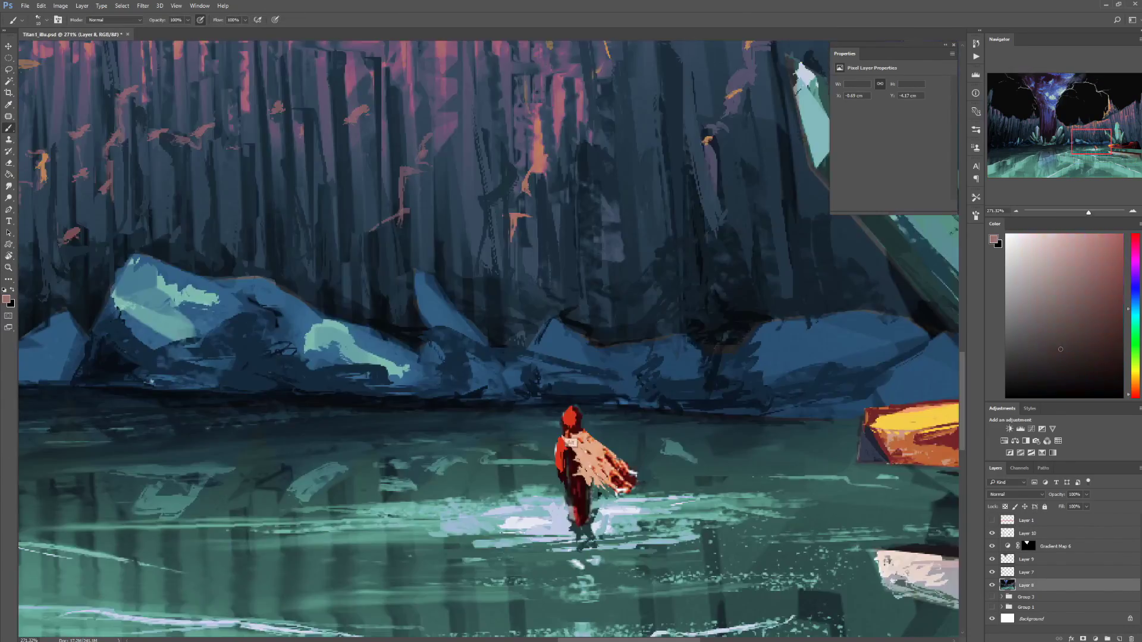
- Refine the figure's head, shoulders, cape and water reflection with colours sampled around it
scroll(571, 416, down, 8)
click(953, 46)
scroll(616, 435, up, 10)
alt+click(574, 511)
alt+click(594, 494)
alt+click(599, 449)
alt+click(565, 466)
drag(570, 424, 574, 437)
- Touch up the boat's hull edge and the shoreline beside its bow with sampled dark tones
scroll(713, 452, down, 1)
scroll(571, 357, down, 5)
scroll(675, 408, up, 5)
drag(631, 405, 729, 400)
alt+click(119, 196)
drag(630, 405, 728, 401)
mouse_move(639, 310)
mouse_down()
mouse_move(642, 375)
mouse_move(678, 372)
mouse_up()
scroll(119, 196, down, 5)
scroll(652, 428, up, 4)
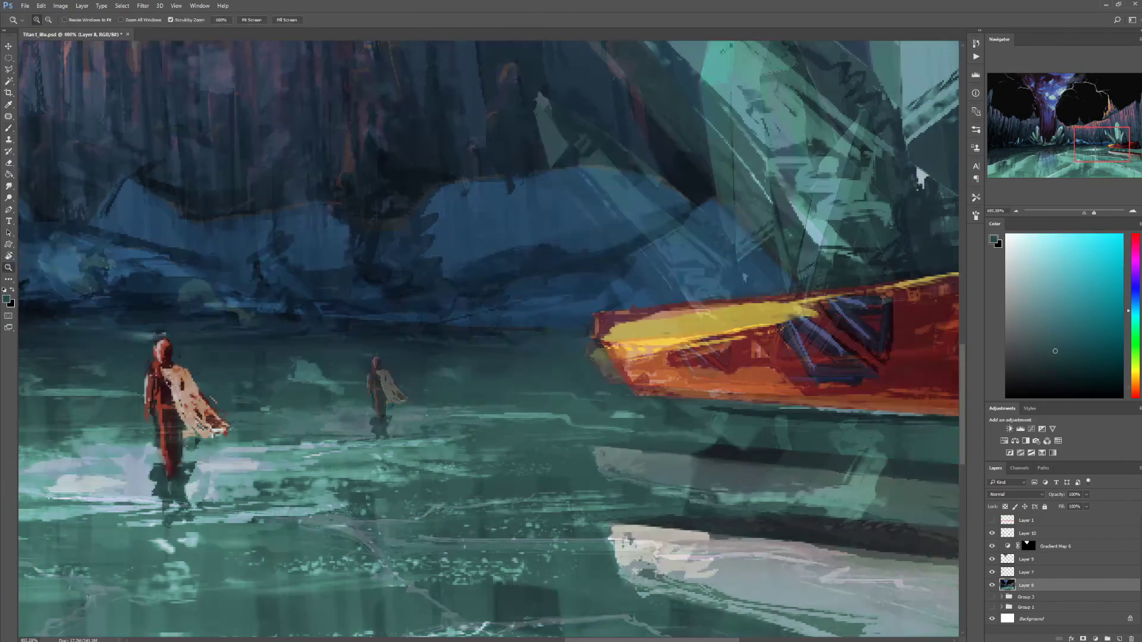
- Retouch the gap between the crystals, the cliff wall and the water around the figure with sampled colours
scroll(652, 428, up, 1)
alt+click(918, 173)
scroll(918, 174, down, 5)
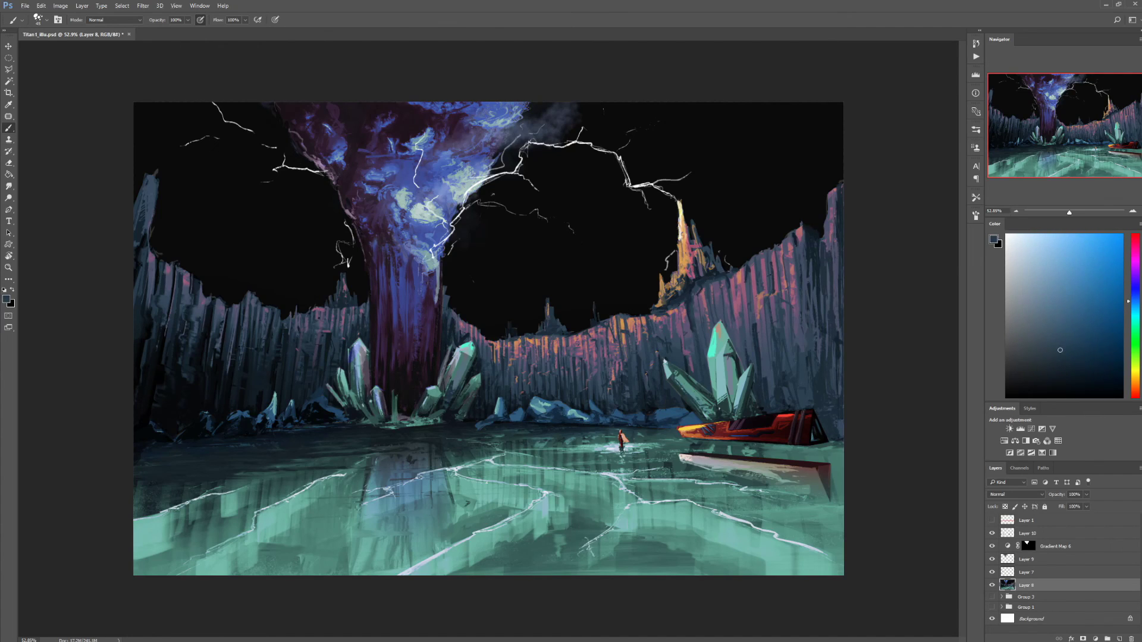
alt+click(679, 308)
alt+click(626, 463)
scroll(627, 462, up, 5)
scroll(626, 463, down, 7)
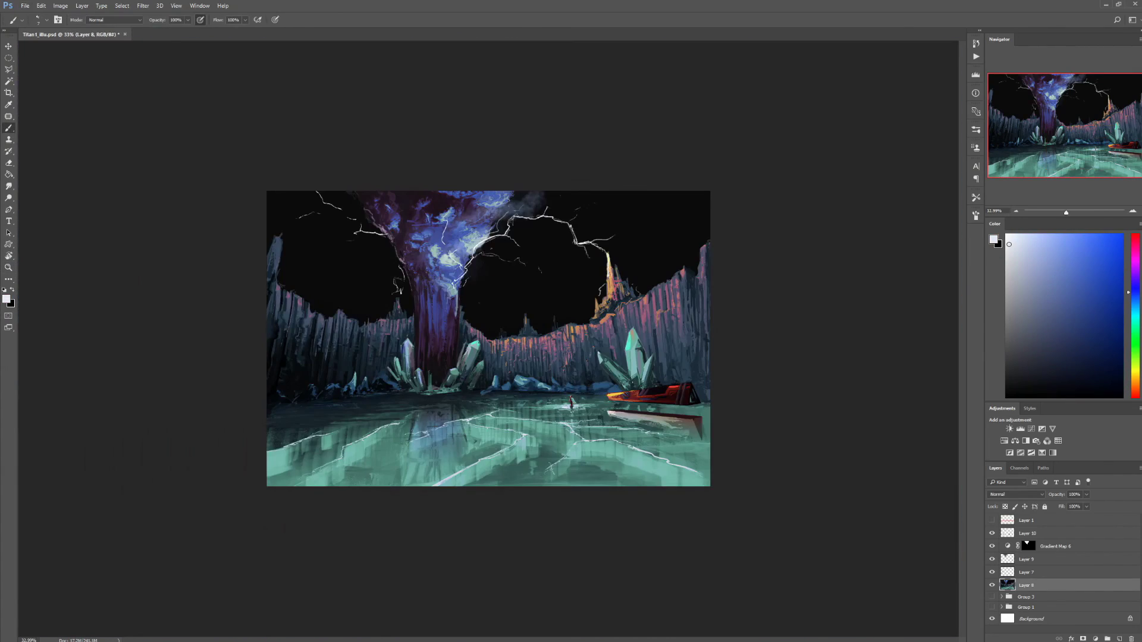
- Create a new layer for small sky details and add a Hue/Saturation adjustment layer with reduced saturation above it
key(ctrl+shift+alt+n)
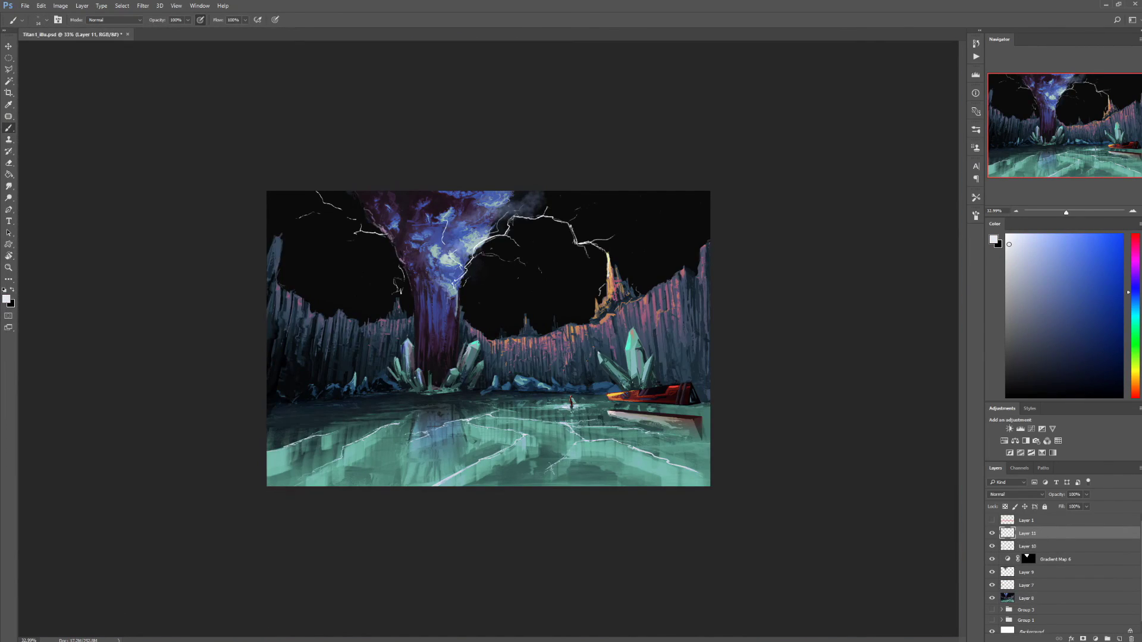
click(1004, 441)
drag(892, 157, 856, 158)
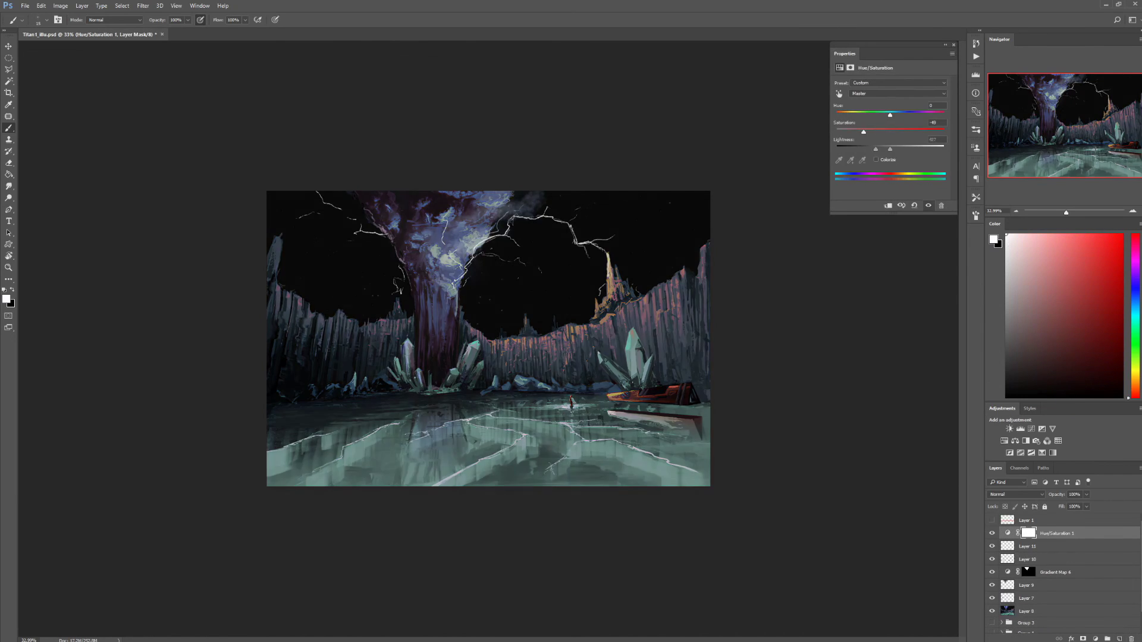
- Paint black at 31% opacity on the Hue/Saturation mask to restore colour around the plume and scene centre
click(187, 19)
key(bracketleft)
key(bracketleft)
key(bracketleft)
key(bracketleft)
key(3)
key(1)
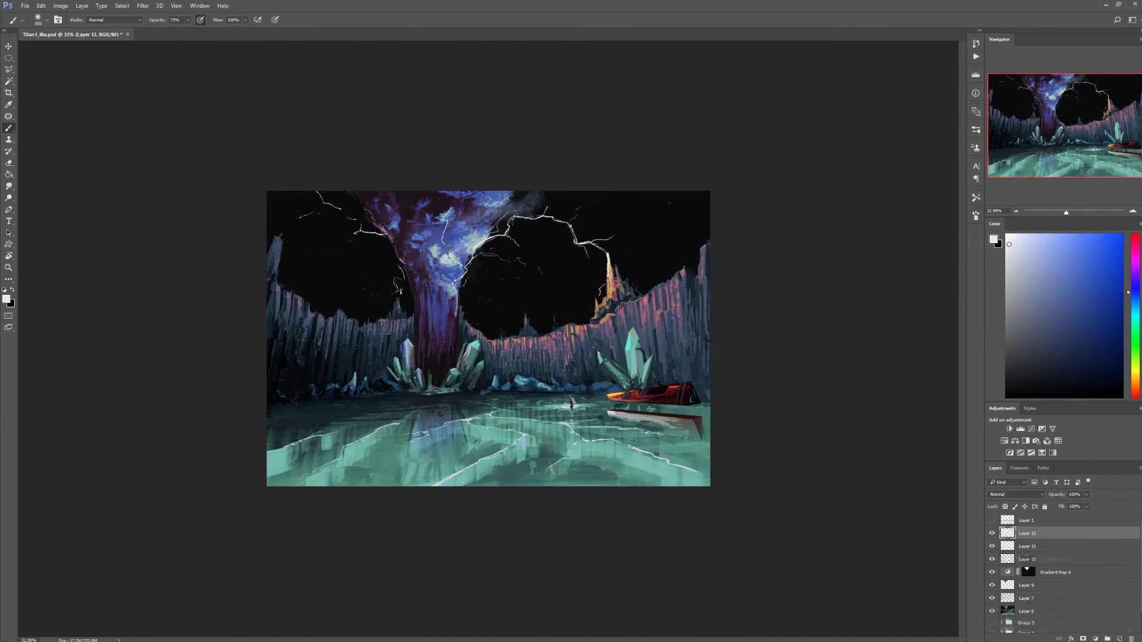
key(x)
mouse_move(577, 411)
mouse_down()
mouse_move(452, 249)
mouse_move(331, 230)
mouse_up()
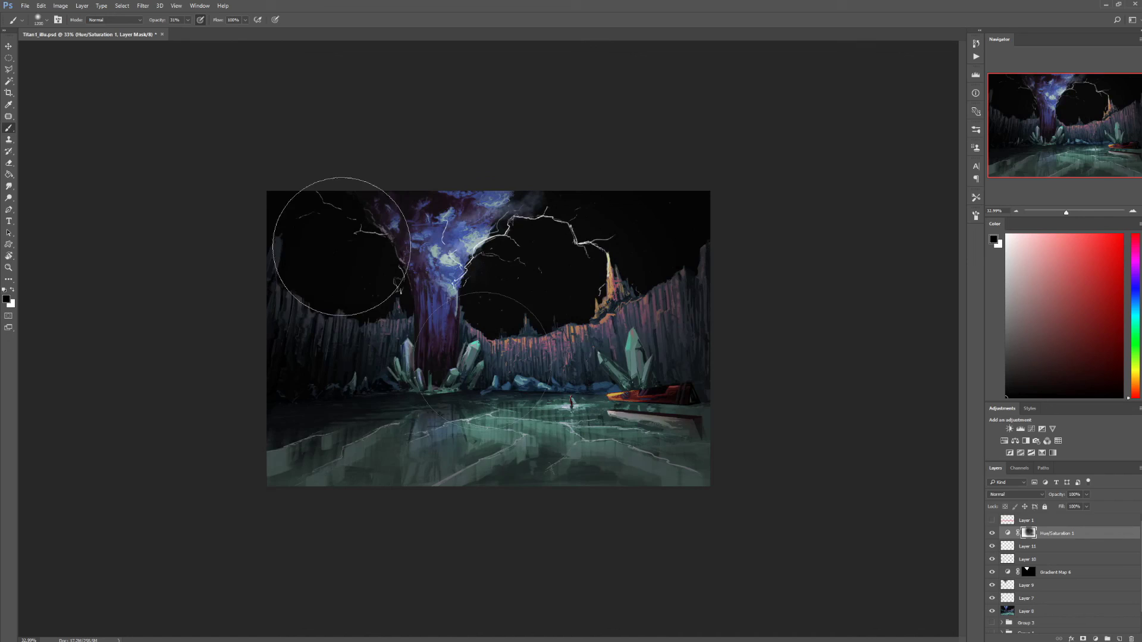
- Add a Brightness/Contrast adjustment layer, change its contrast, and brush its mask to limit the effect
key(bracketleft)
click(1009, 429)
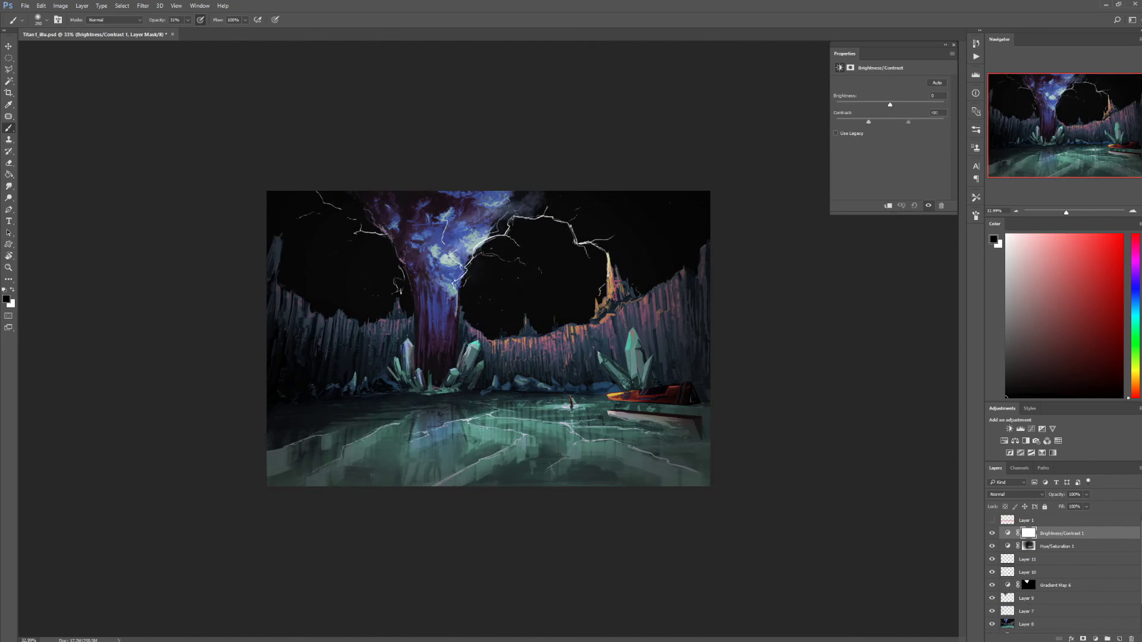
key(x)
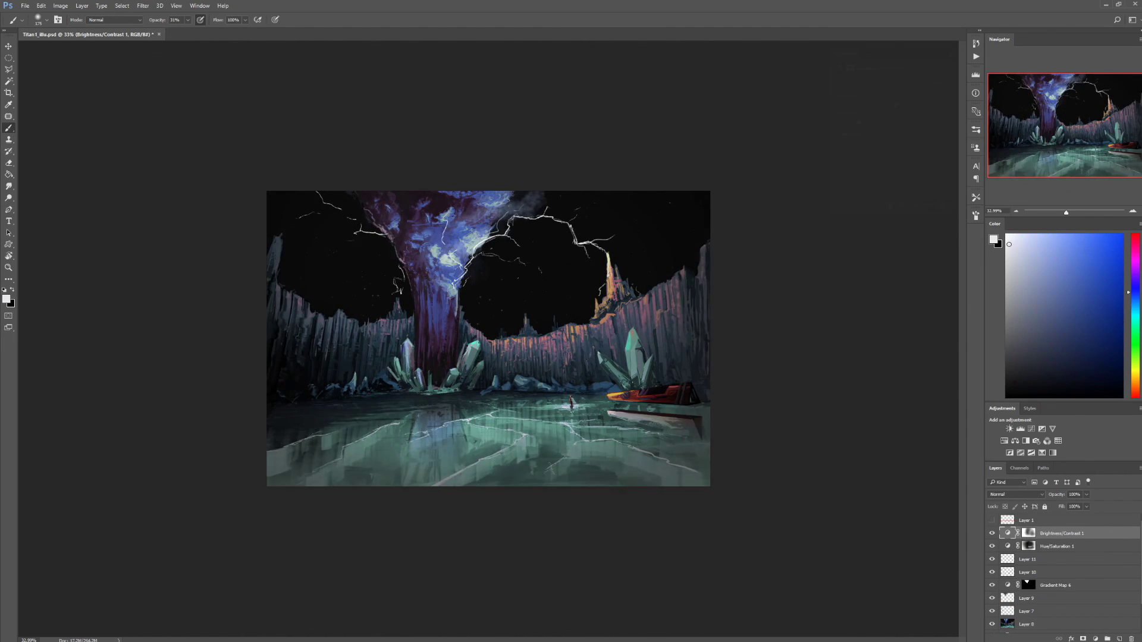
- Create a new layer in Overlay mode and darken the picture's outer edges with a very large black brush
key(ctrl+shift+alt+n)
key(shift+alt+o)
key(bracketright)
key(bracketright)
key(bracketright)
key(bracketright)
key(bracketright)
key(bracketright)
key(bracketright)
key(bracketright)
key(bracketright)
key(bracketright)
drag(279, 535, 655, 548)
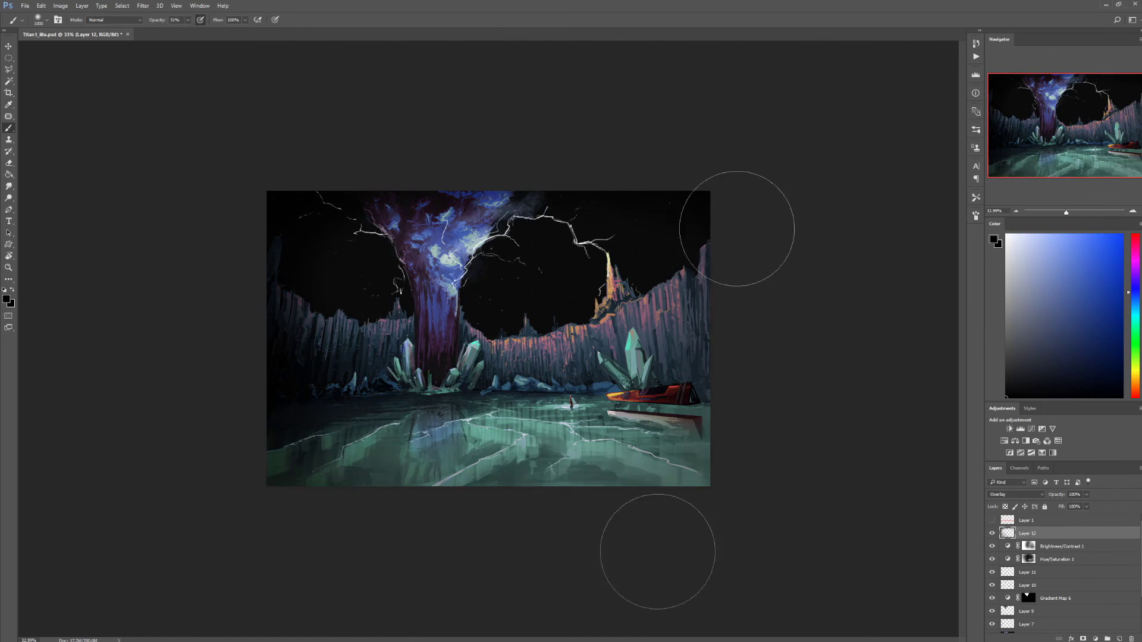
- Brighten the lightning bolts and the plume's glow with a smaller white brush at 100% opacity on the Overlay layer
key(x)
key(0)
key(bracketleft)
key(bracketleft)
key(bracketleft)
key(bracketleft)
key(bracketleft)
key(bracketleft)
key(bracketleft)
key(bracketleft)
key(bracketleft)
key(bracketleft)
mouse_move(511, 214)
mouse_down()
mouse_move(377, 255)
mouse_move(399, 291)
mouse_up()
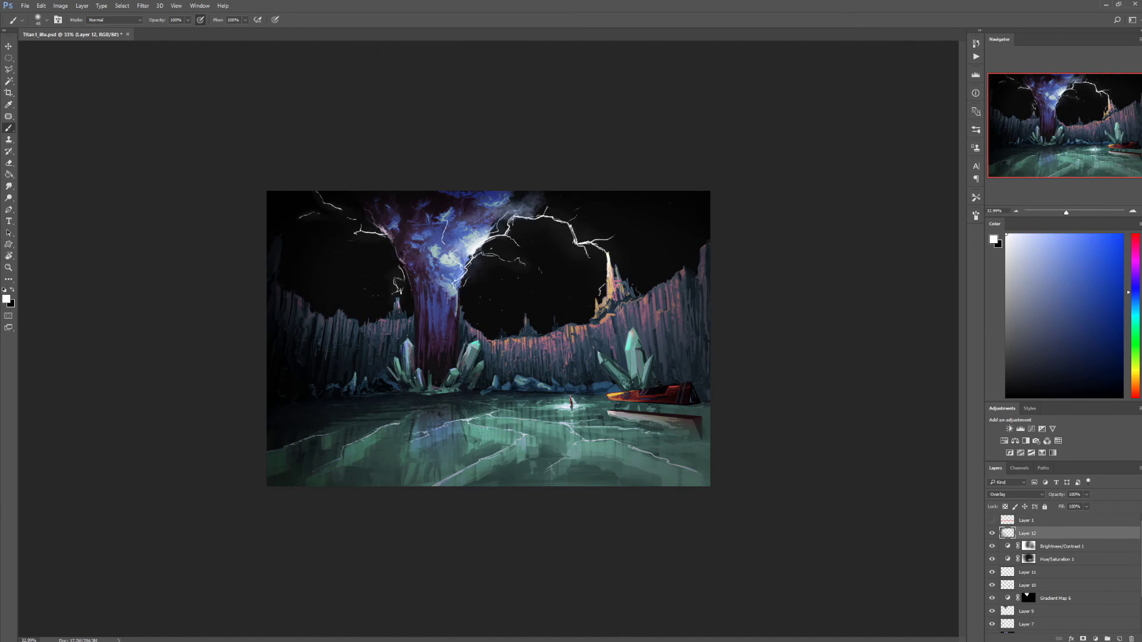